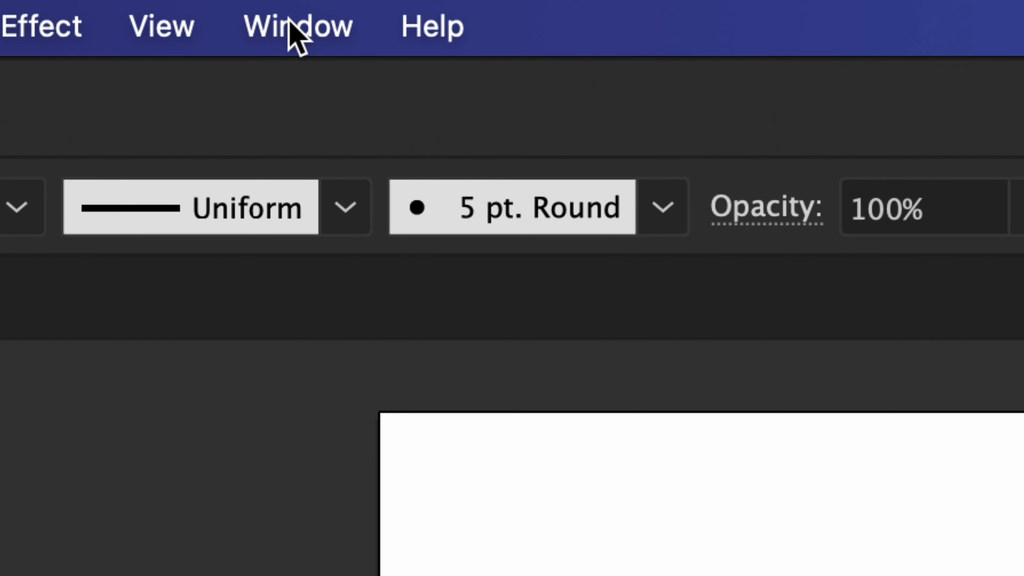
# Switch to the Essentials Classic workspace and move the pink rectangle slightly up the page
pyautogui.click(239, 5)
pyautogui.moveTo(358, 269)
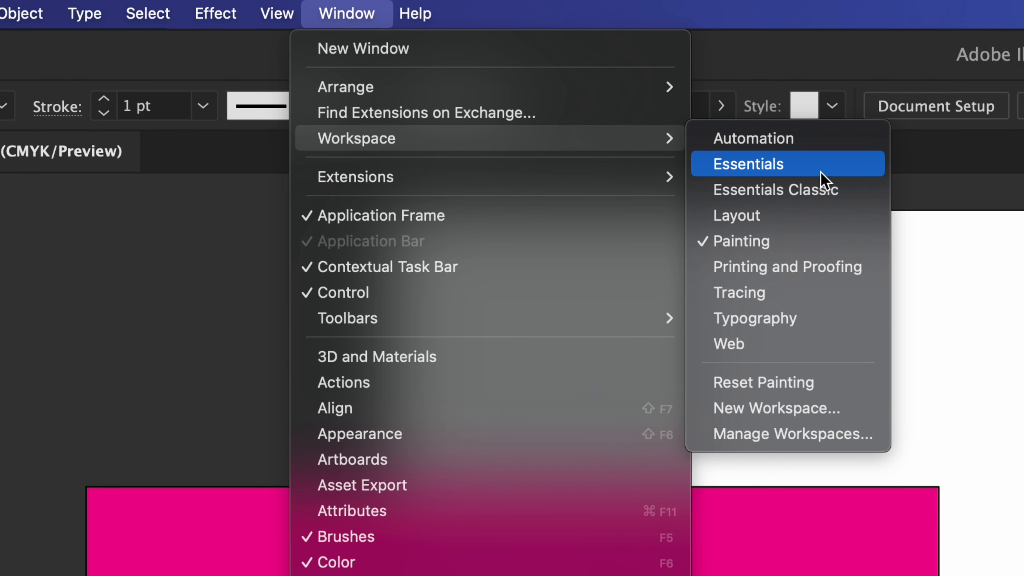
pyautogui.click(787, 197)
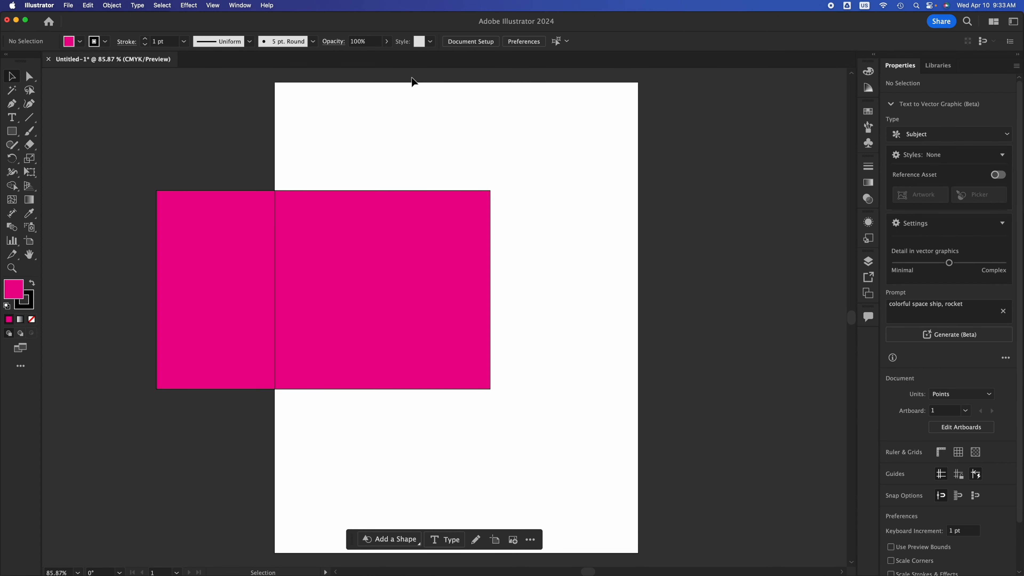
pyautogui.click(235, 297)
pyautogui.moveTo(233, 296); pyautogui.dragTo(287, 247)
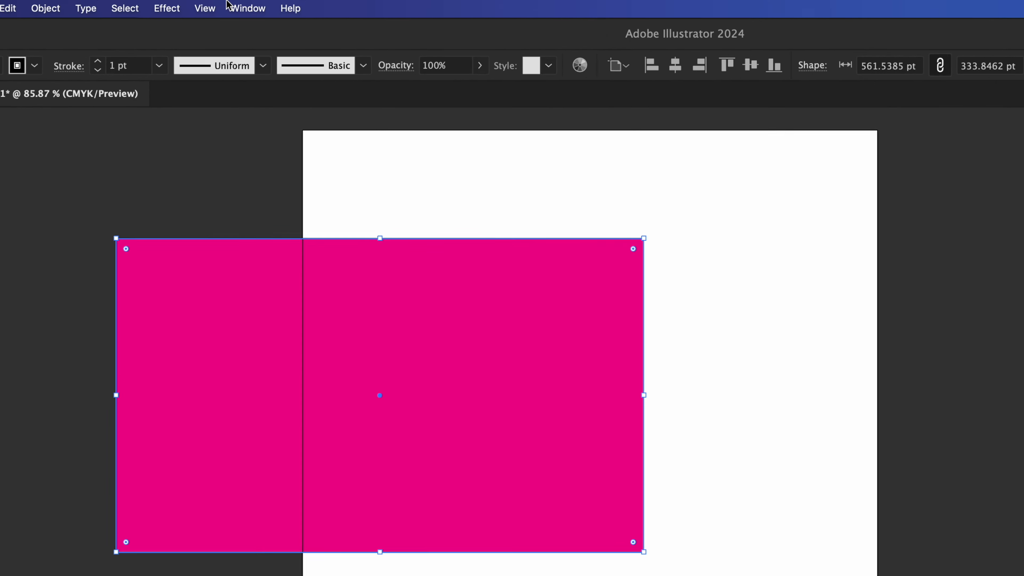
# Preview the Painting workspace and return to Essentials Classic
pyautogui.click(244, 8)
pyautogui.moveTo(364, 93)
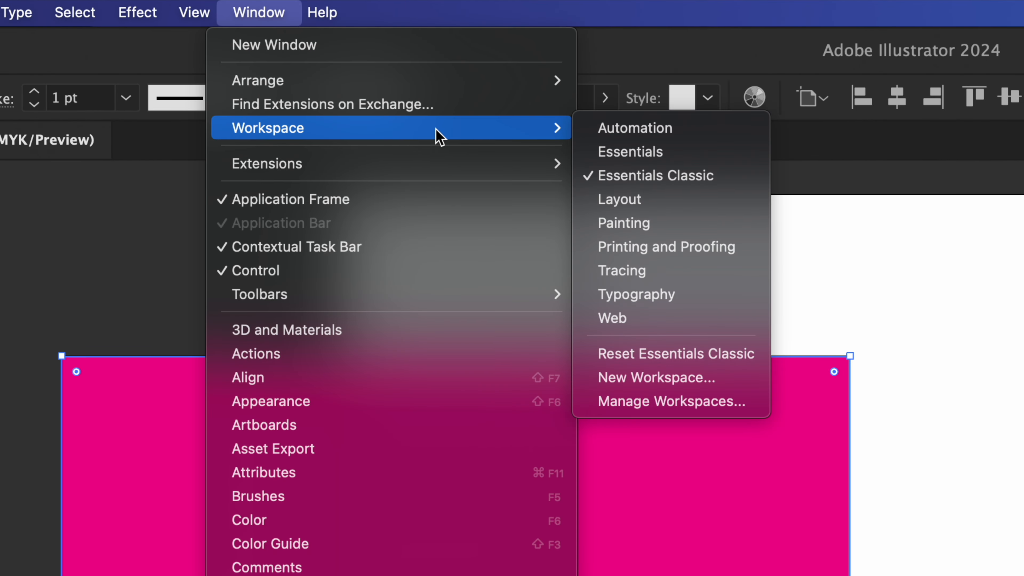
pyautogui.click(657, 223)
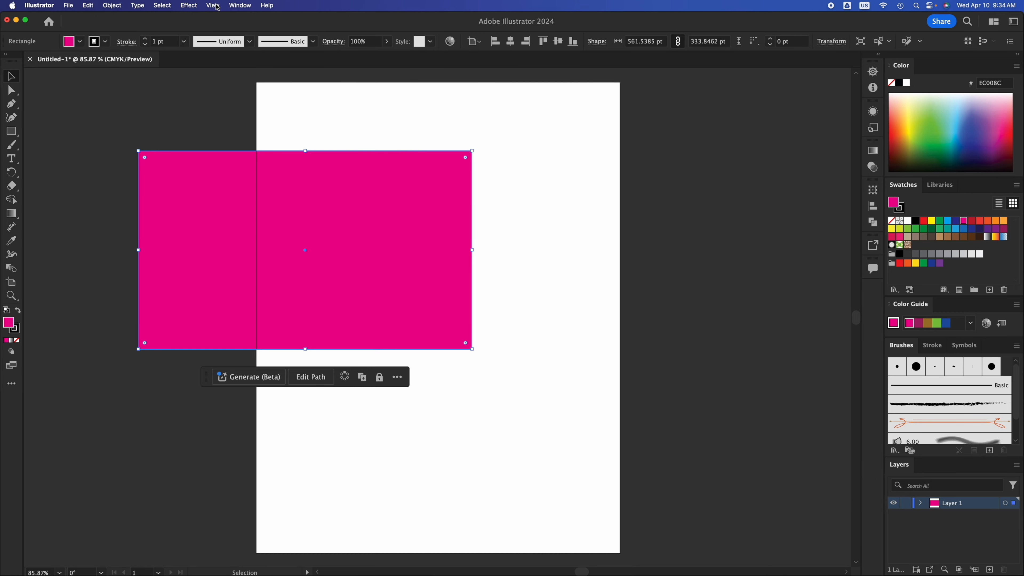
pyautogui.click(240, 5)
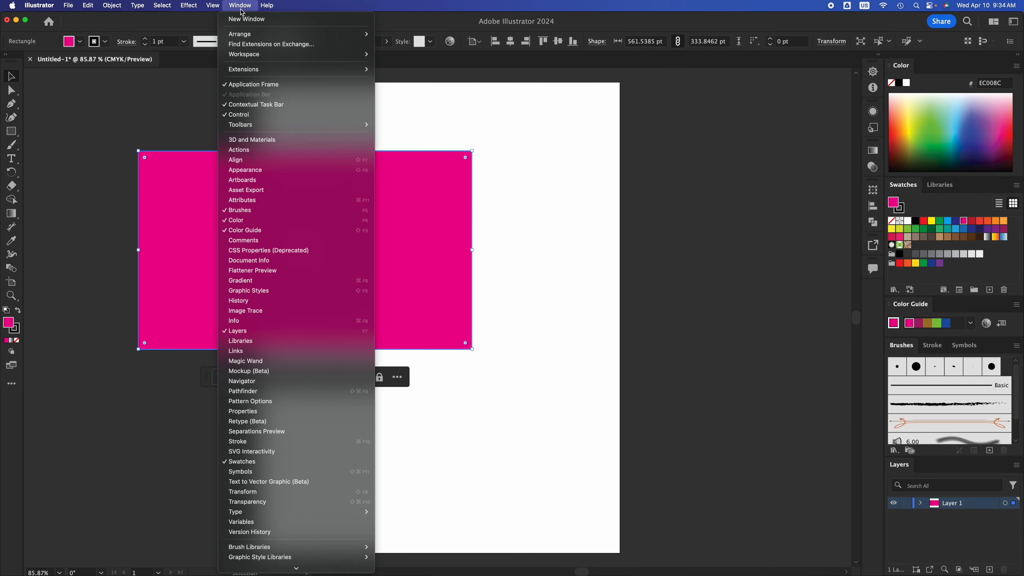
pyautogui.moveTo(347, 54)
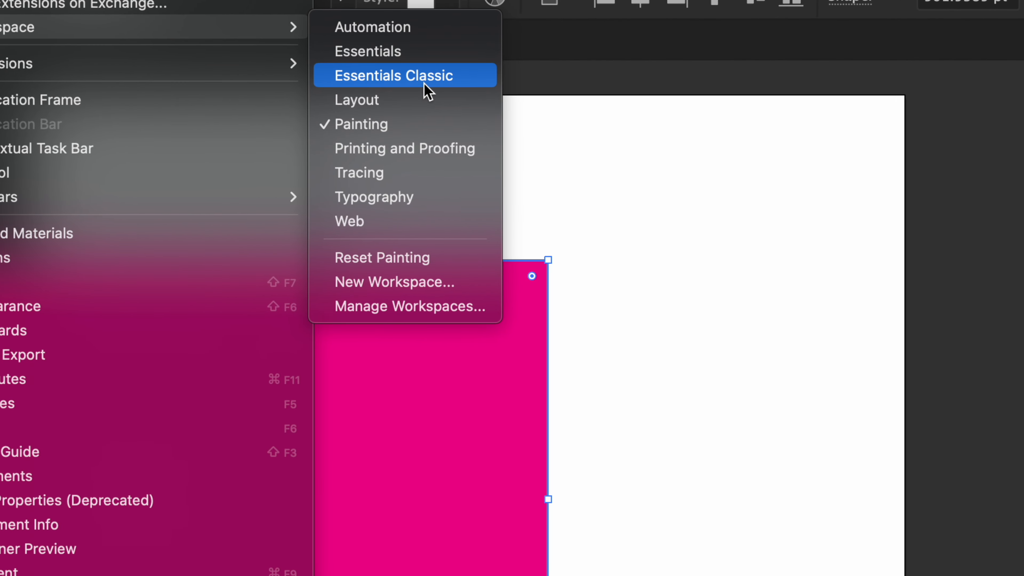
pyautogui.click(394, 79)
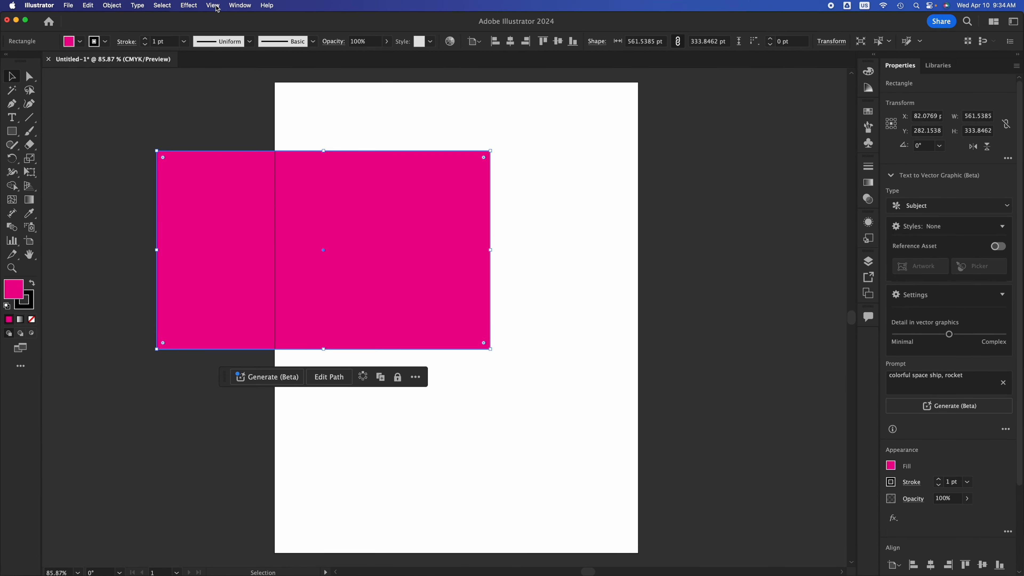
# Preview the Essentials workspace and switch back to Essentials Classic
pyautogui.click(218, 9)
pyautogui.moveTo(234, 6)
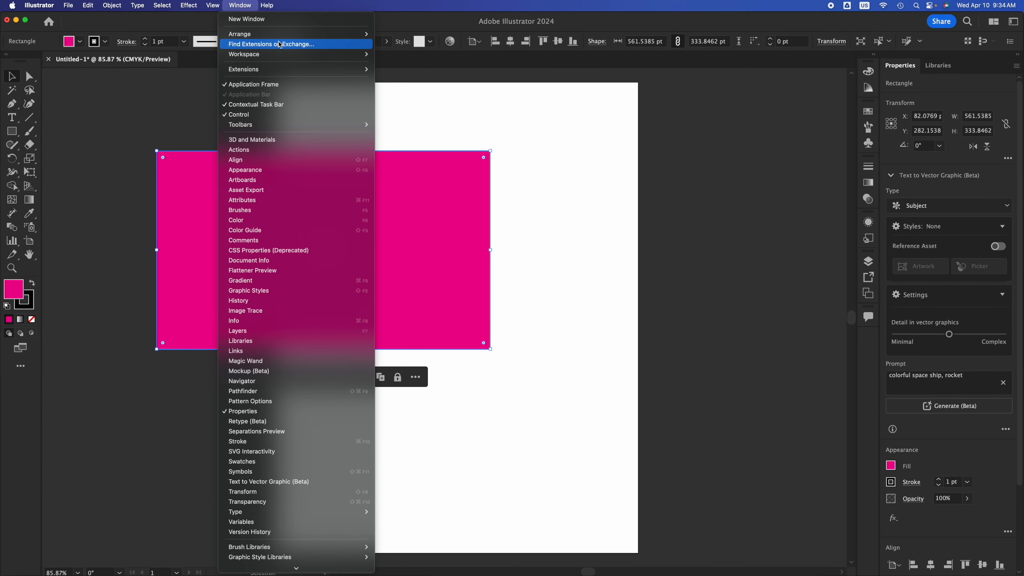
pyautogui.click(399, 68)
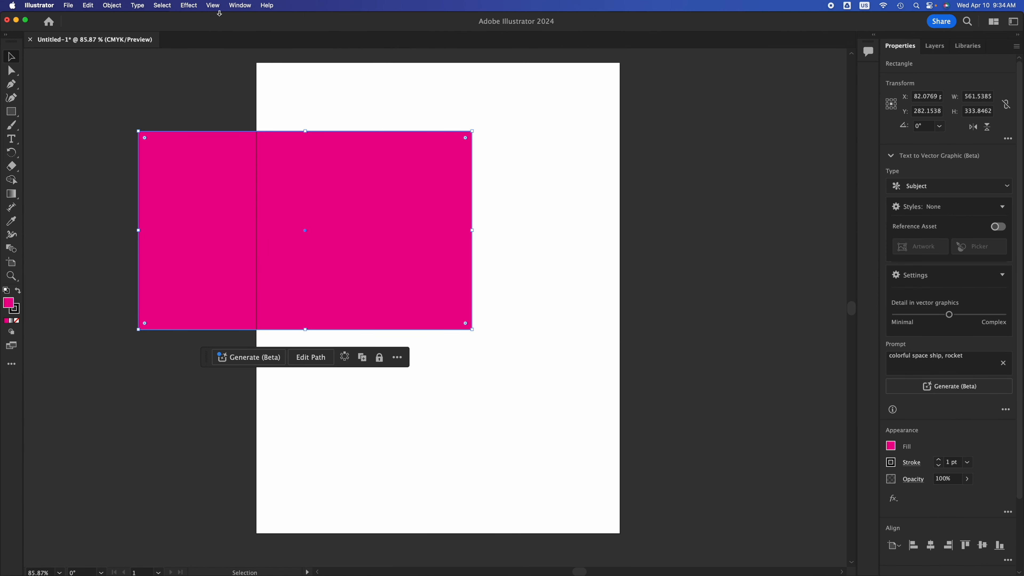
pyautogui.click(213, 6)
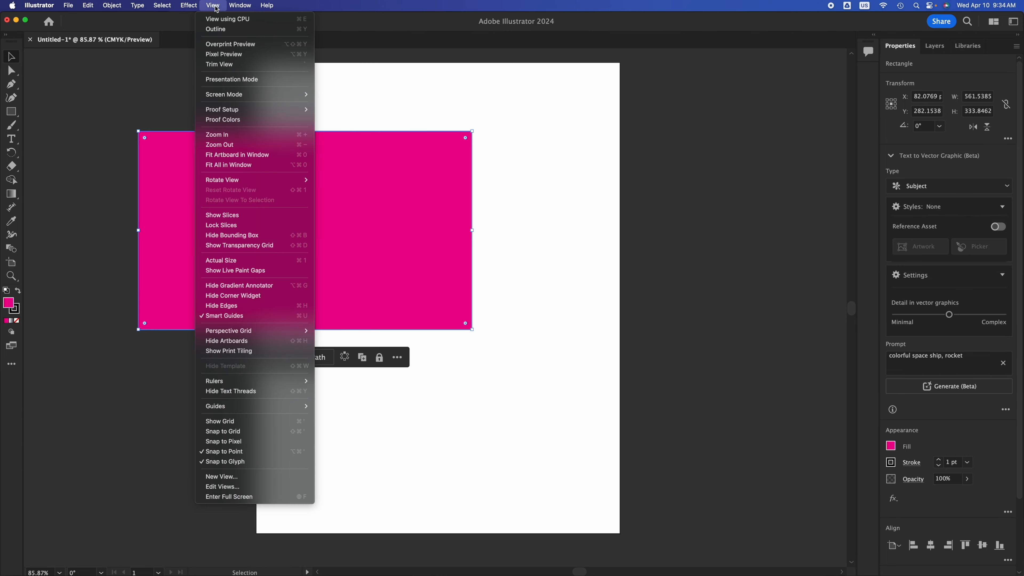
pyautogui.moveTo(240, 6)
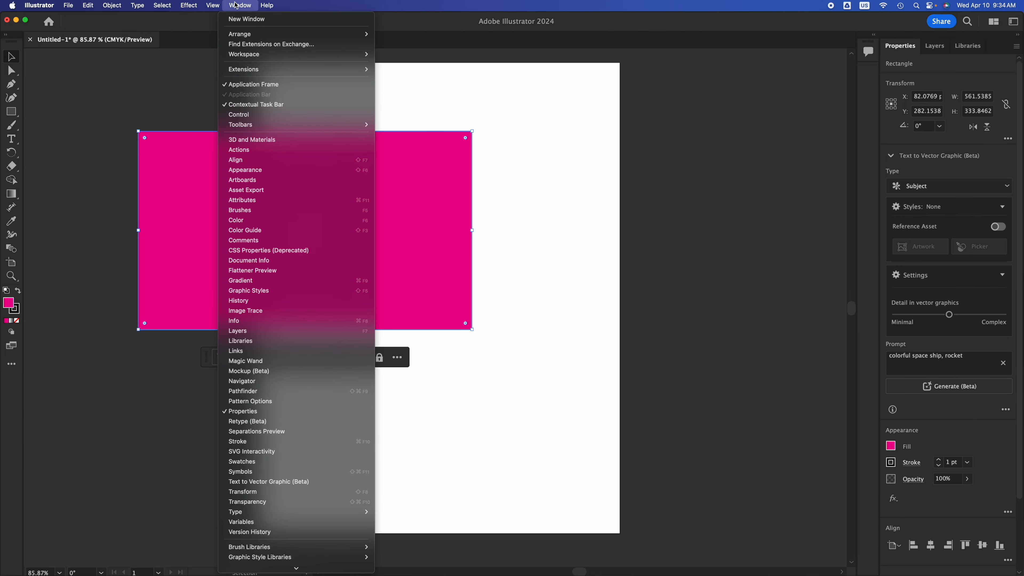
pyautogui.moveTo(342, 54)
pyautogui.click(429, 75)
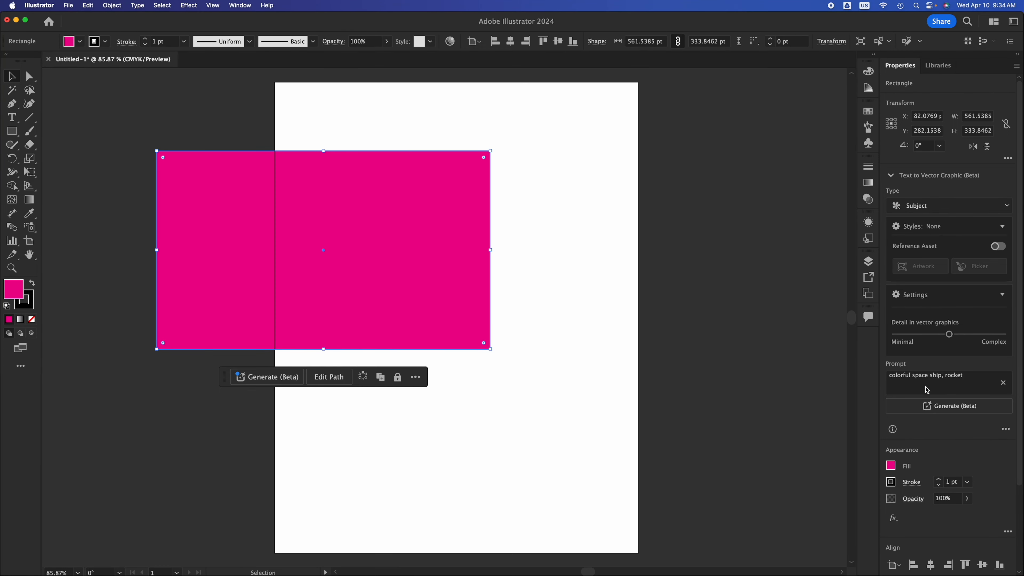
# Expand the color swatches to view them and collapse them again
pyautogui.click(241, 6)
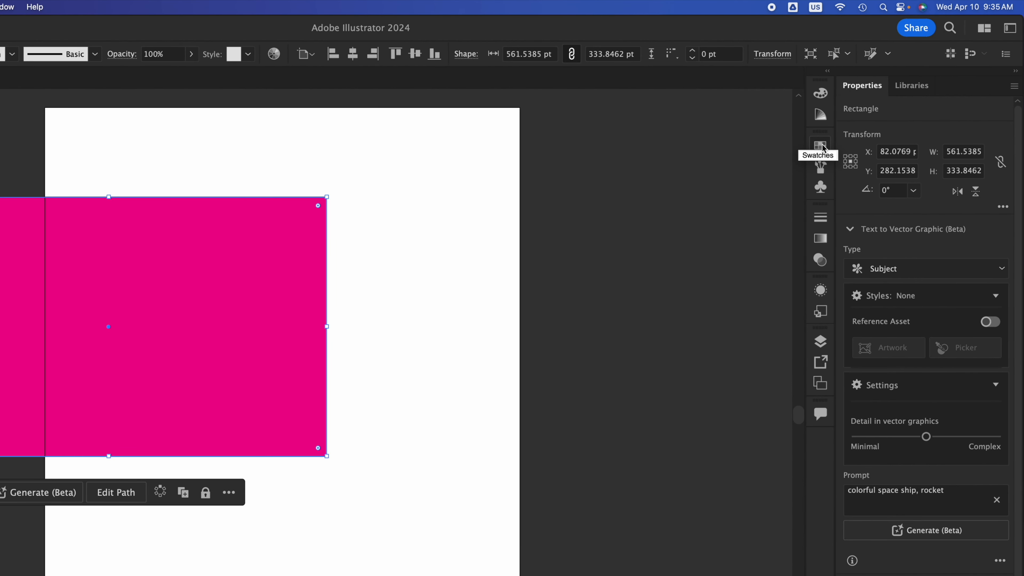
pyautogui.click(428, 259)
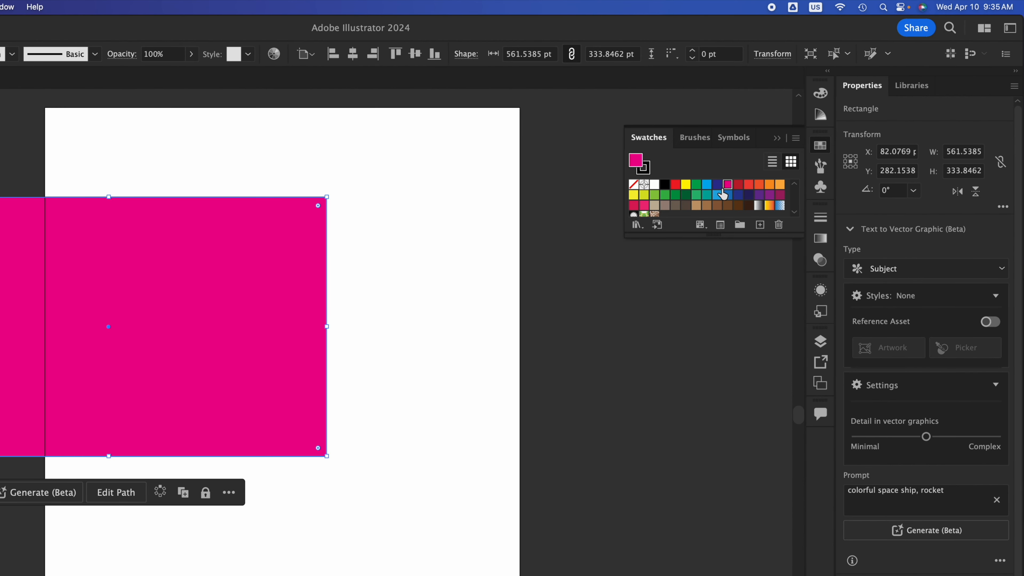
pyautogui.click(821, 149)
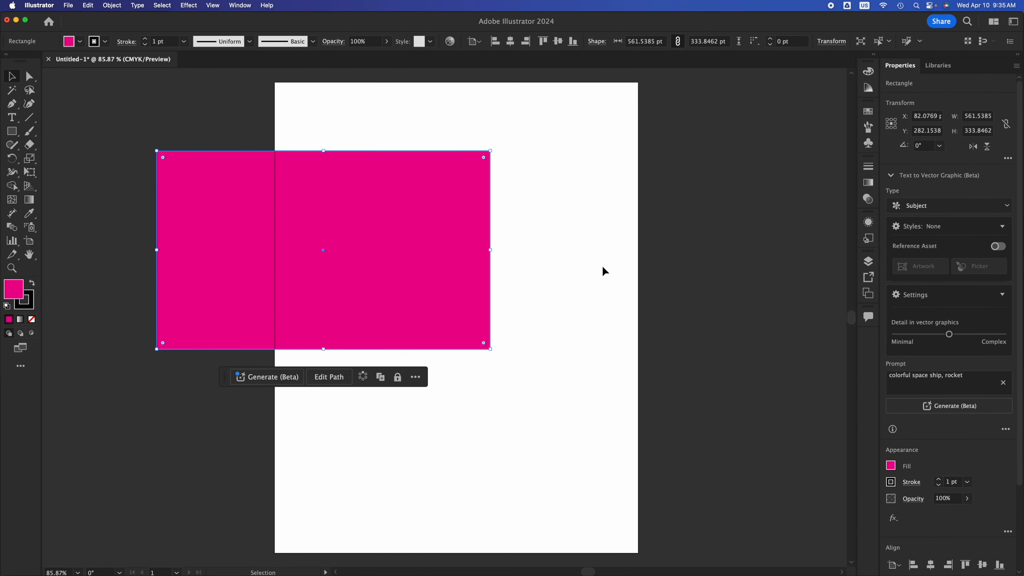
# Deselect the rectangle, preview the Typography workspace and return to Essentials Classic
pyautogui.click(458, 91)
pyautogui.click(241, 6)
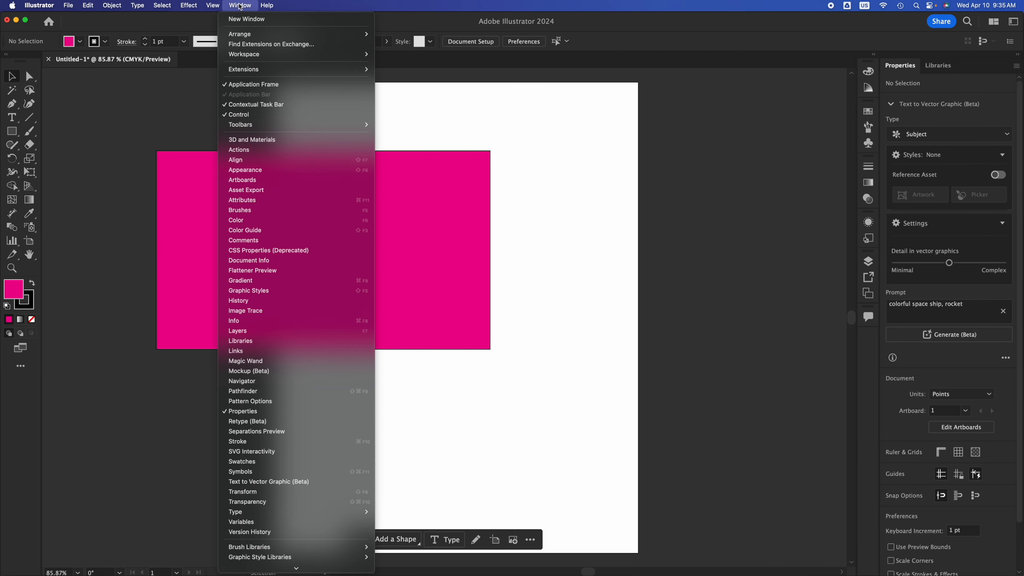
pyautogui.moveTo(293, 54)
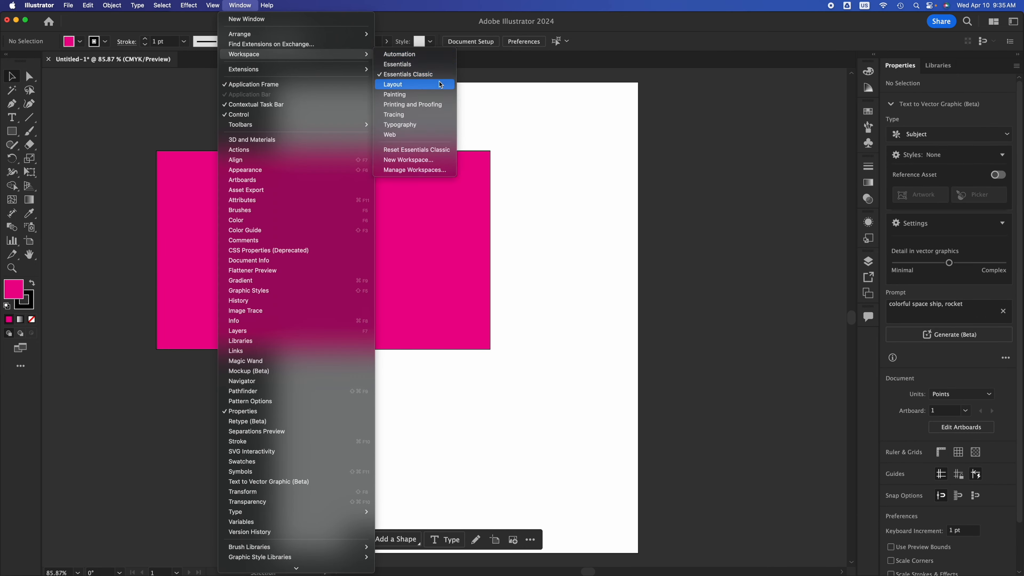
pyautogui.click(400, 125)
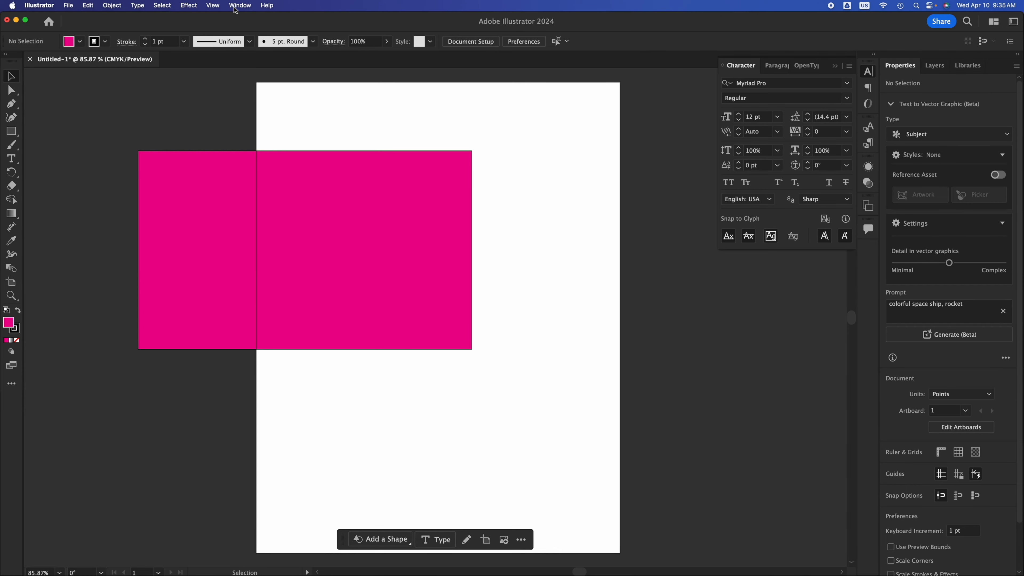
pyautogui.click(239, 6)
pyautogui.moveTo(274, 56)
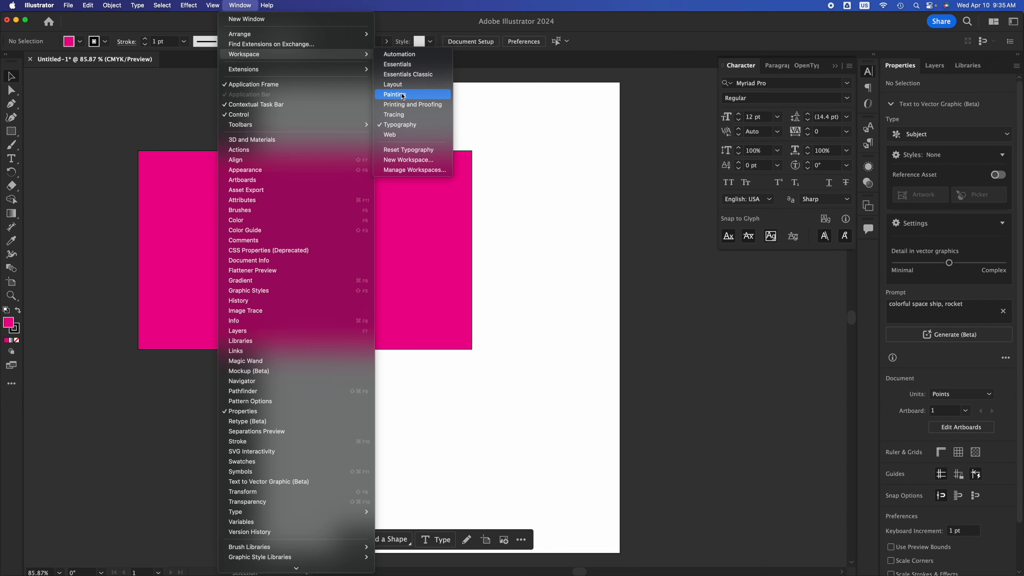
pyautogui.click(416, 76)
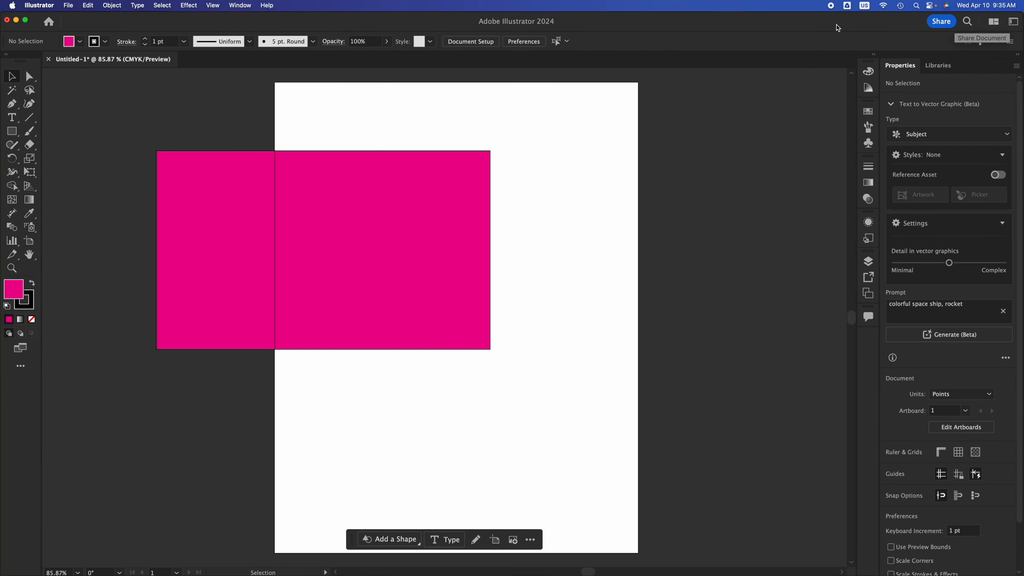
# Examine the list of available workspaces in the workspace switcher and keep Essentials Classic
pyautogui.click(240, 5)
pyautogui.moveTo(267, 5)
pyautogui.click(714, 22)
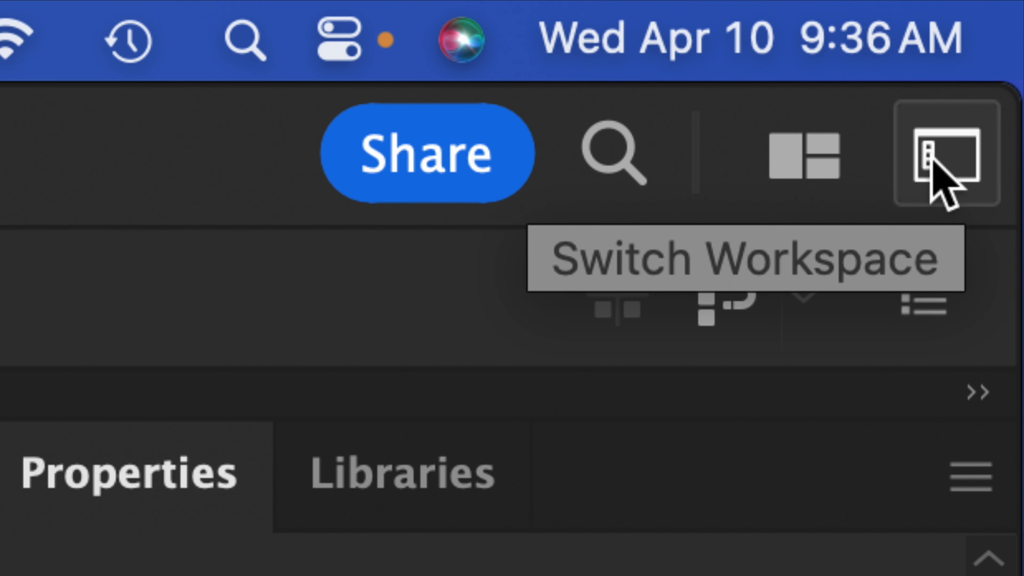
pyautogui.click(932, 161)
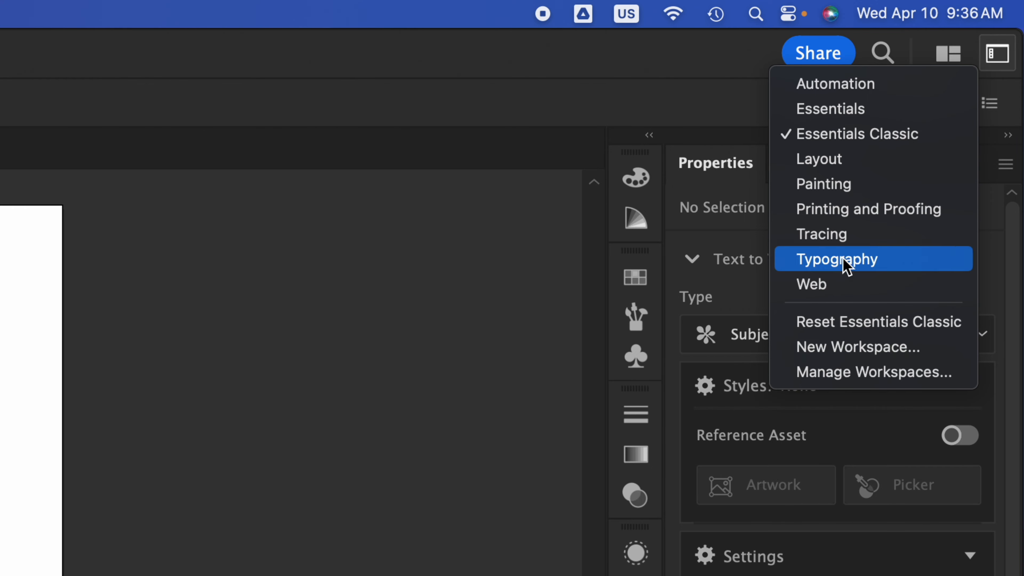
pyautogui.click(658, 93)
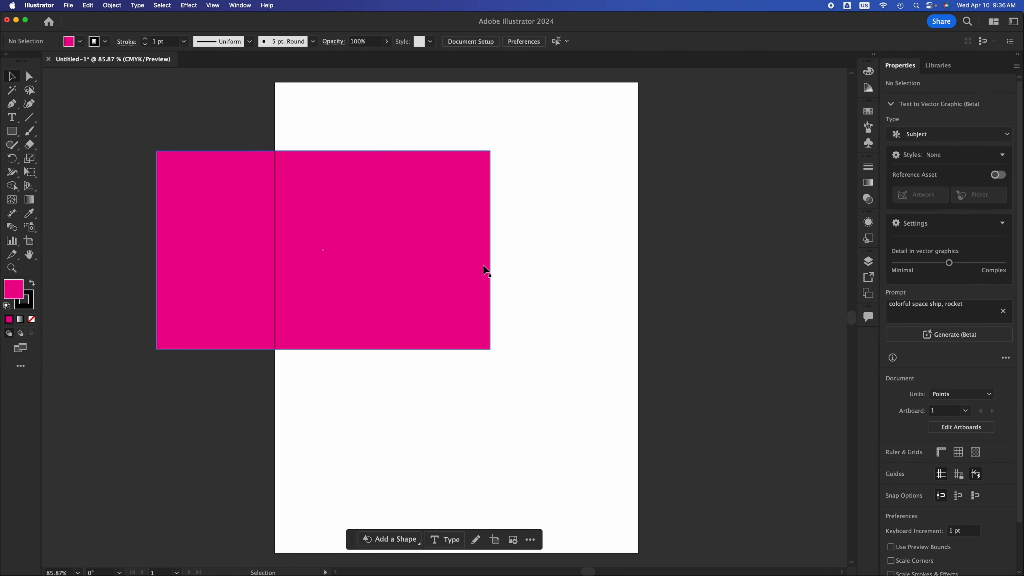
pyautogui.click(453, 271)
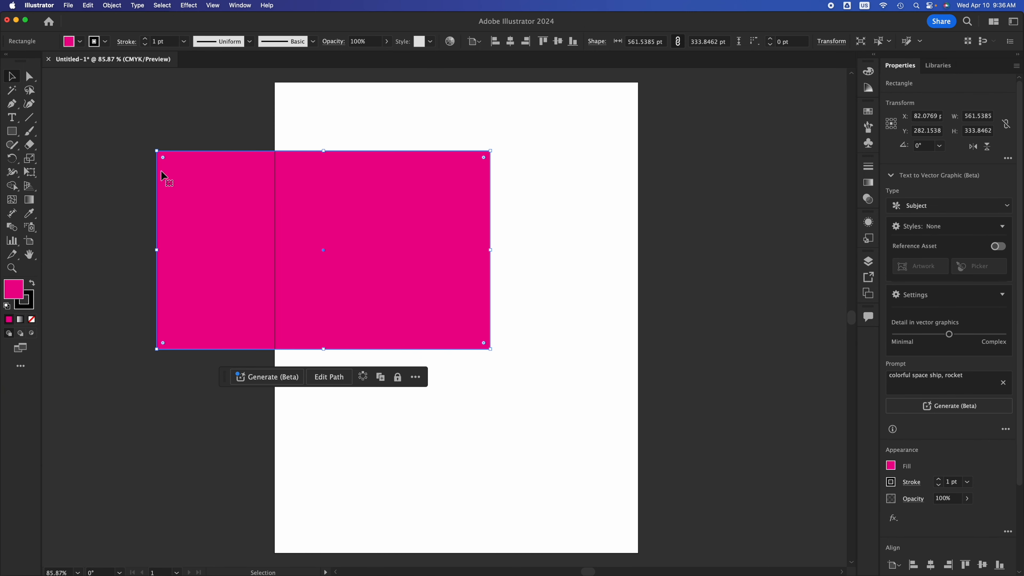
pyautogui.click(348, 101)
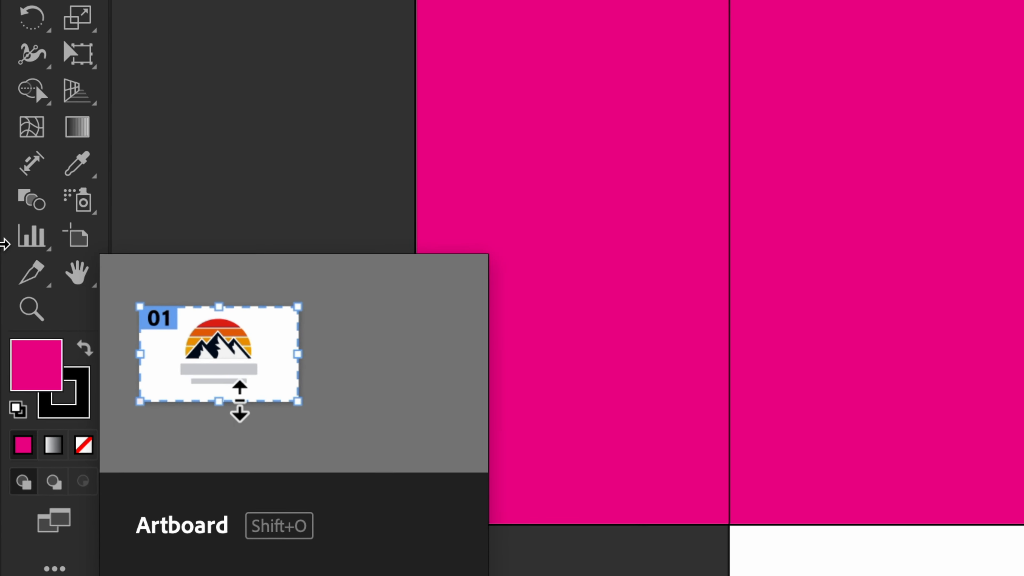
# Resize the Letter artboard to about 668 × 404 pt with the Artboard tool and move it to about X 78 pt, Y 413 pt
pyautogui.click(80, 239)
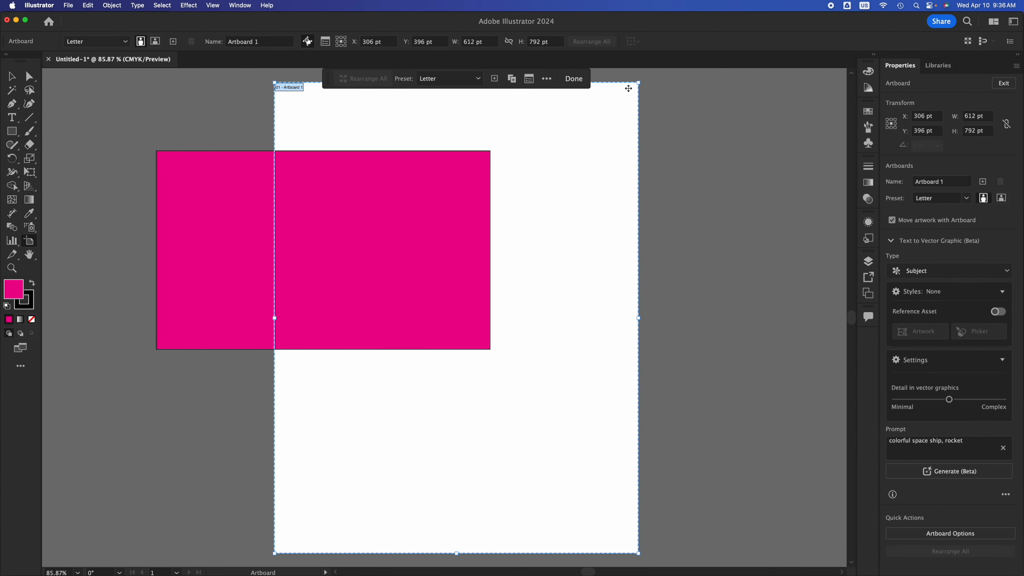
pyautogui.moveTo(638, 83); pyautogui.dragTo(745, 277)
pyautogui.moveTo(563, 373); pyautogui.dragTo(498, 282)
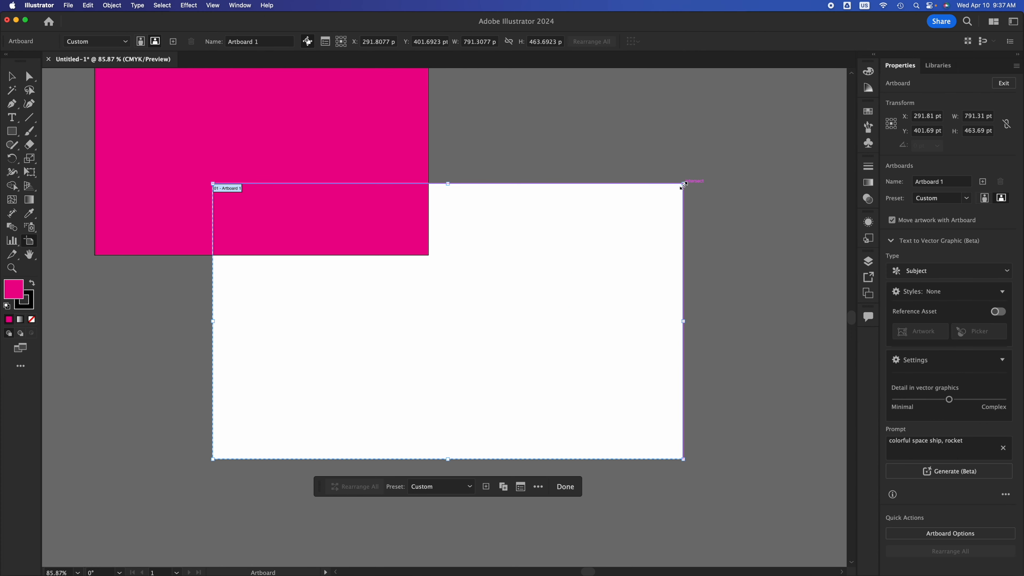
pyautogui.moveTo(685, 185); pyautogui.dragTo(610, 219)
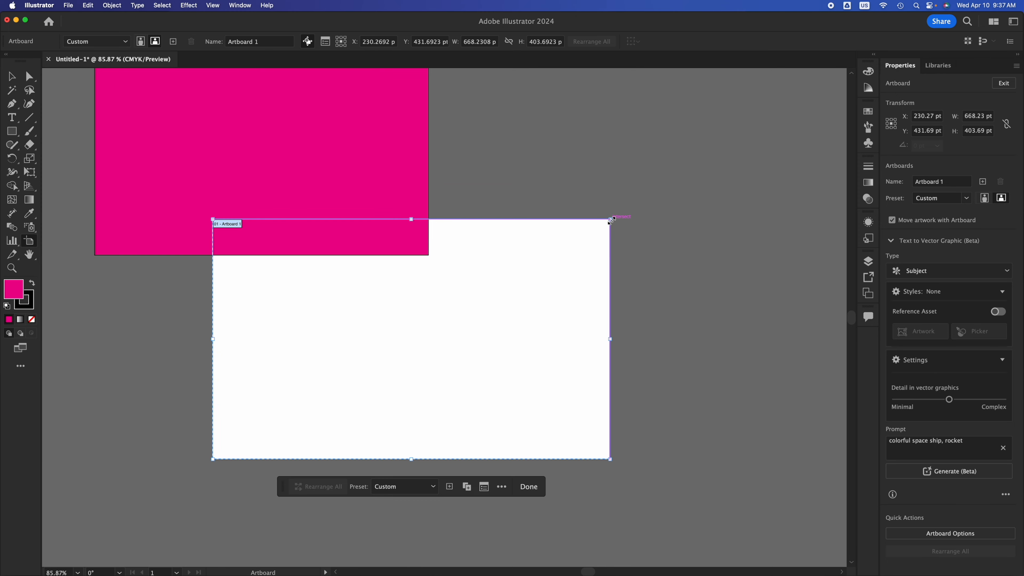
pyautogui.moveTo(517, 288); pyautogui.dragTo(427, 278)
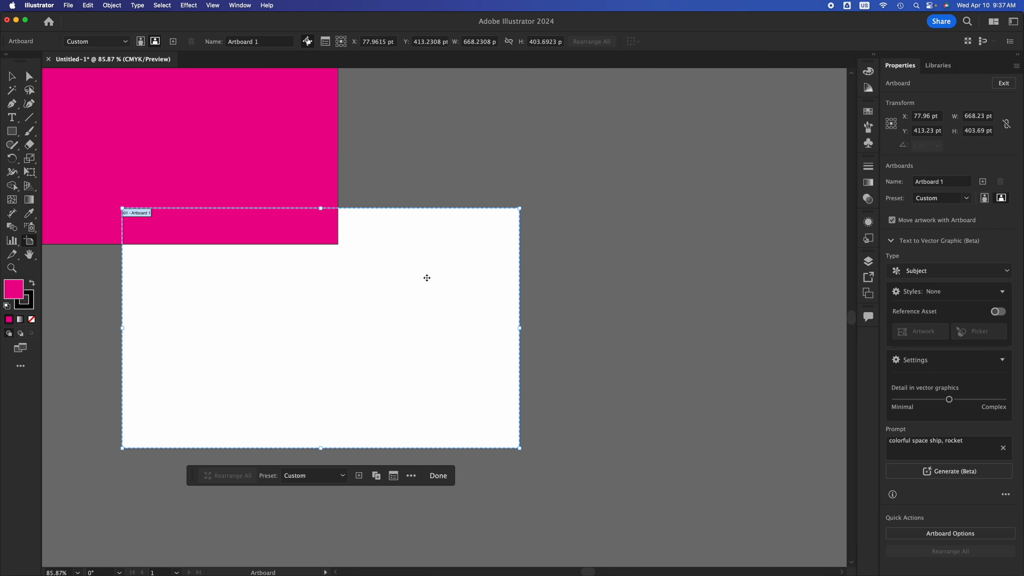
# Draw an equally tall artboard beside the first and two small ones above, about 136 × 112 pt and 142 × 134 pt, and leave artboard editing
pyautogui.moveTo(534, 209); pyautogui.dragTo(823, 447)
pyautogui.moveTo(456, 107); pyautogui.dragTo(537, 175)
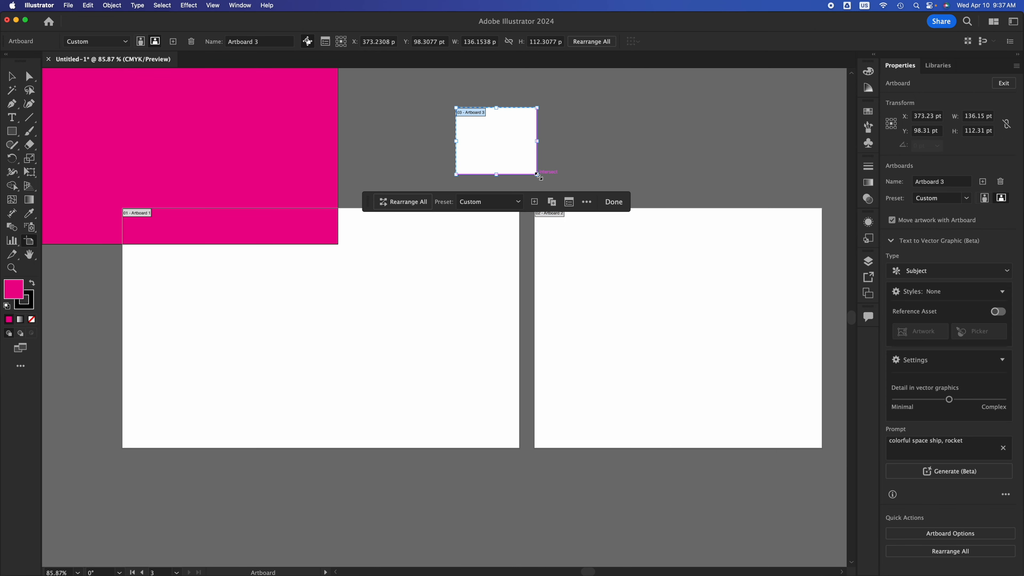
pyautogui.moveTo(582, 105); pyautogui.dragTo(667, 184)
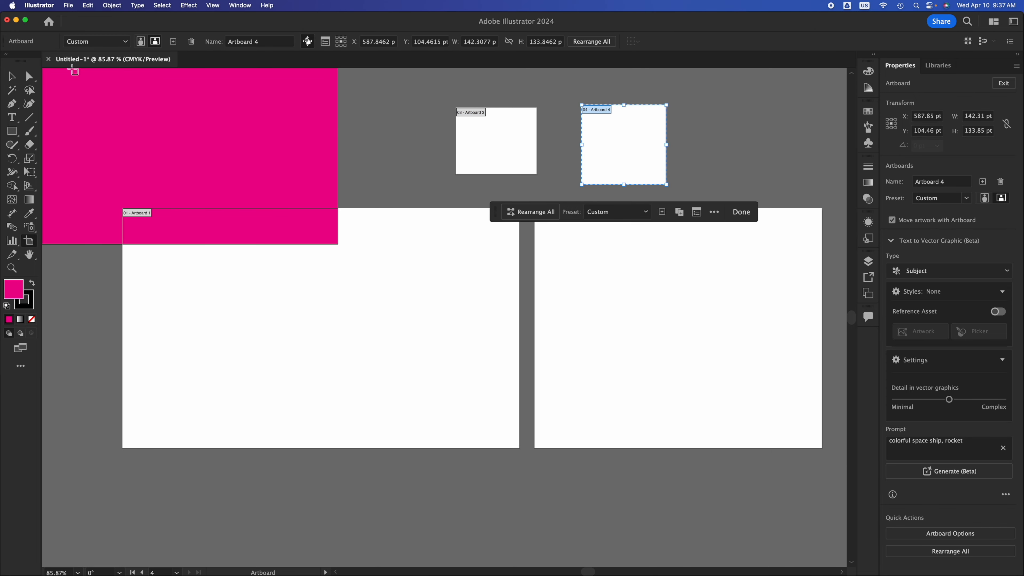
pyautogui.click(13, 74)
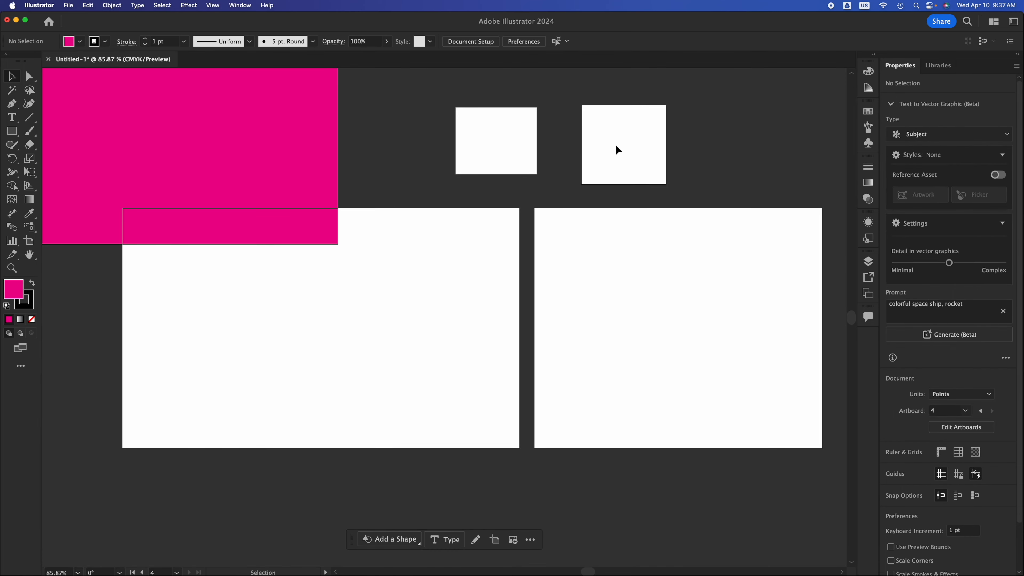
# Delete the two small artboards above the large ones with the Artboard tool and leave artboard editing
pyautogui.click(212, 180)
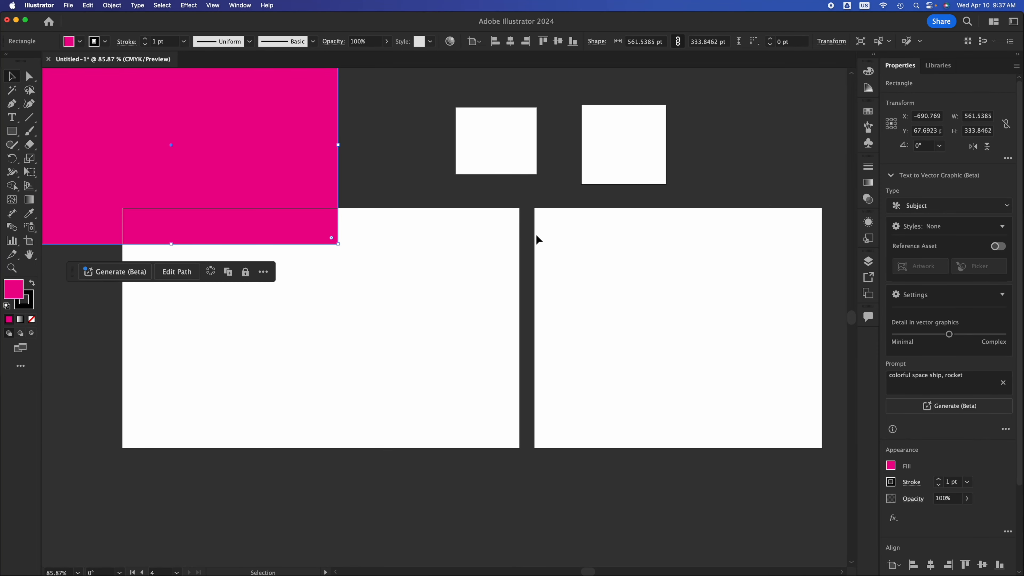
pyautogui.click(29, 242)
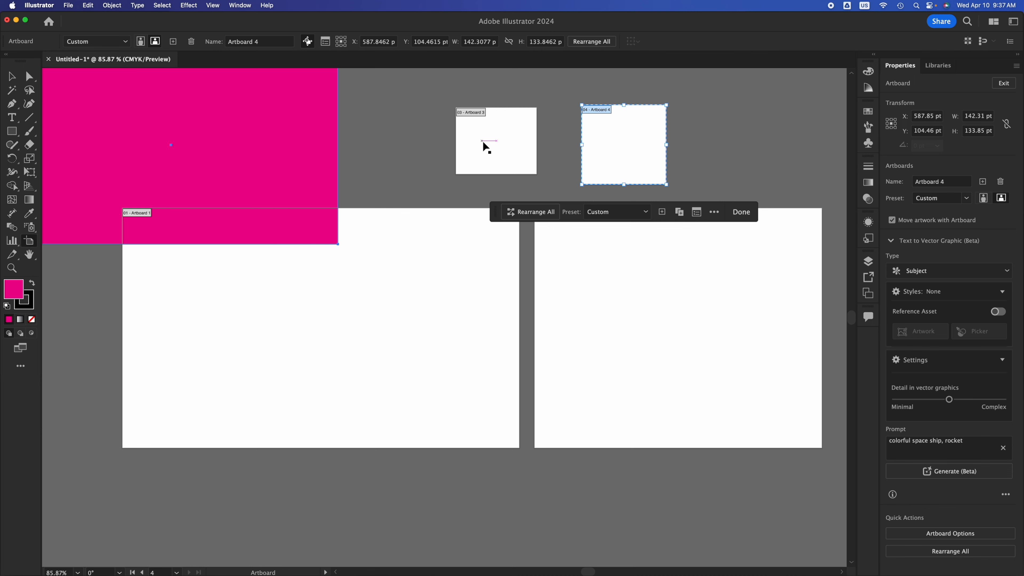
pyautogui.click(487, 142)
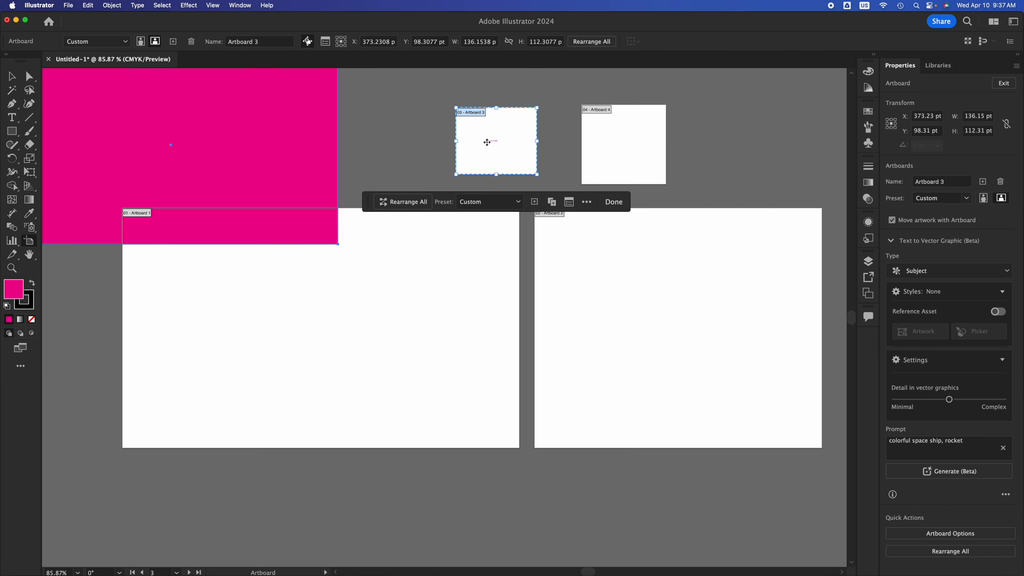
pyautogui.press('Delete')
pyautogui.click(611, 137)
pyautogui.press('Delete')
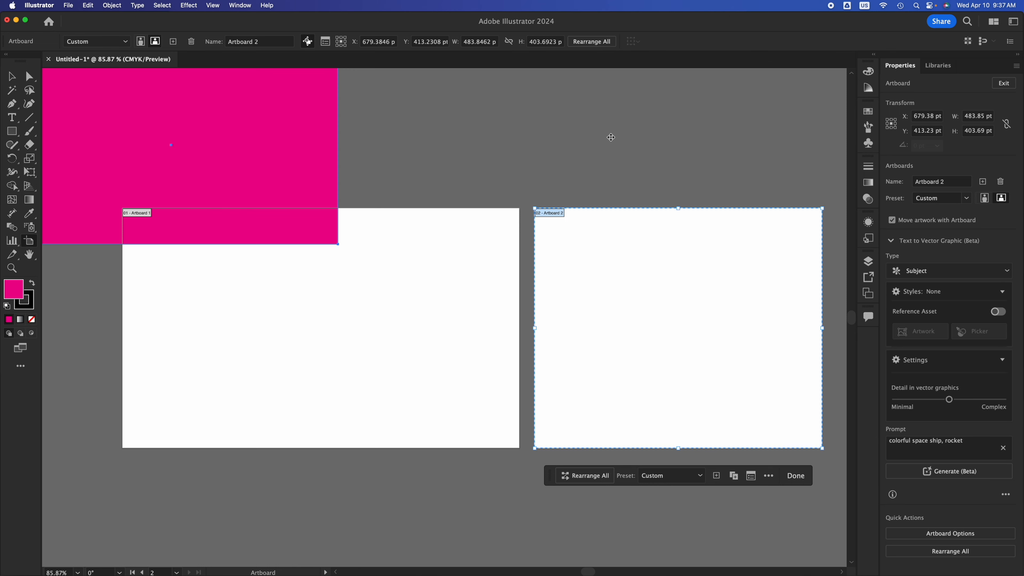
pyautogui.click(12, 77)
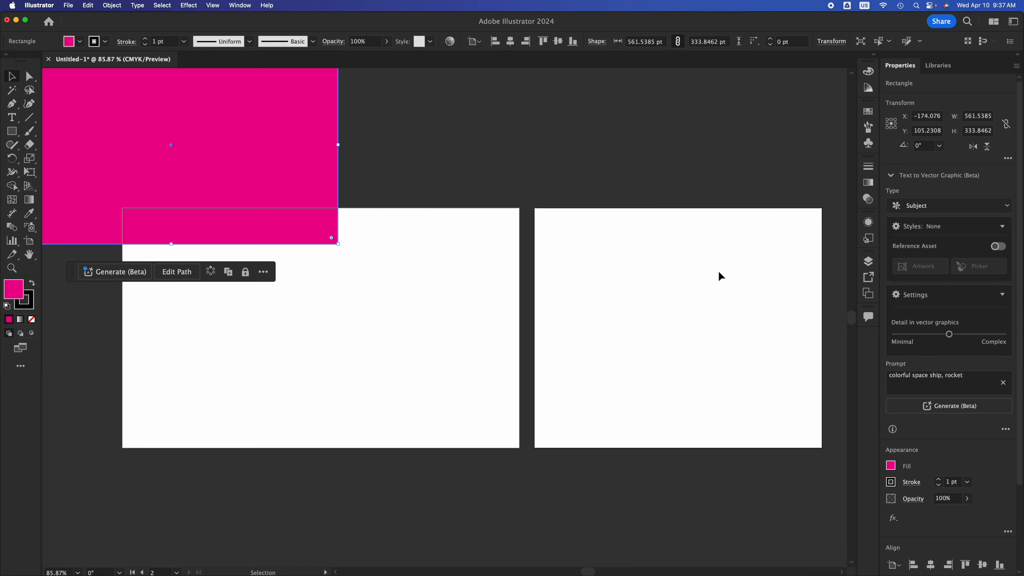
# Move the magenta rectangle onto the first artboard, to about X 353 pt, Y 197 pt
pyautogui.hscroll(3, 719, 272)
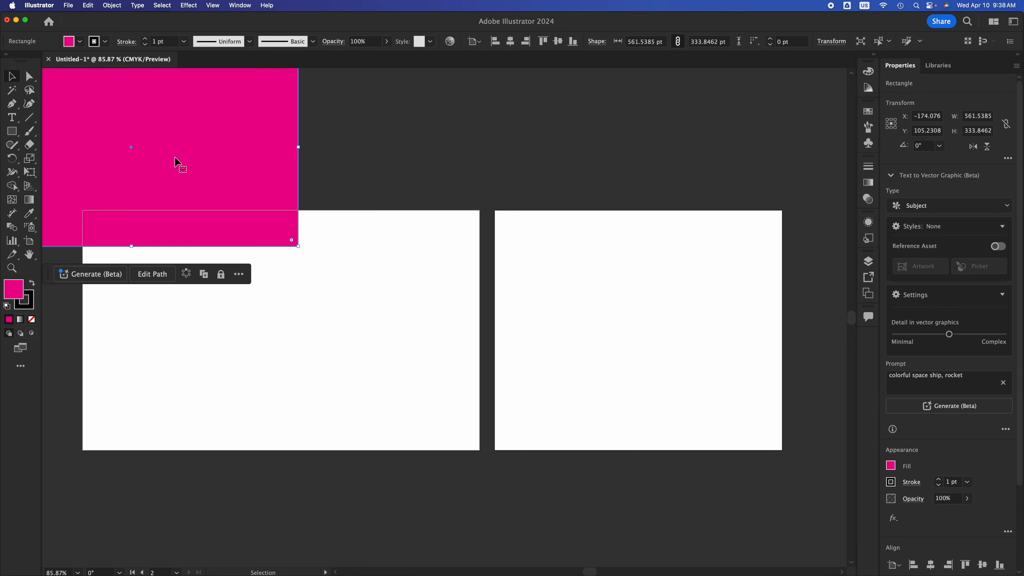
pyautogui.moveTo(177, 163); pyautogui.dragTo(330, 338)
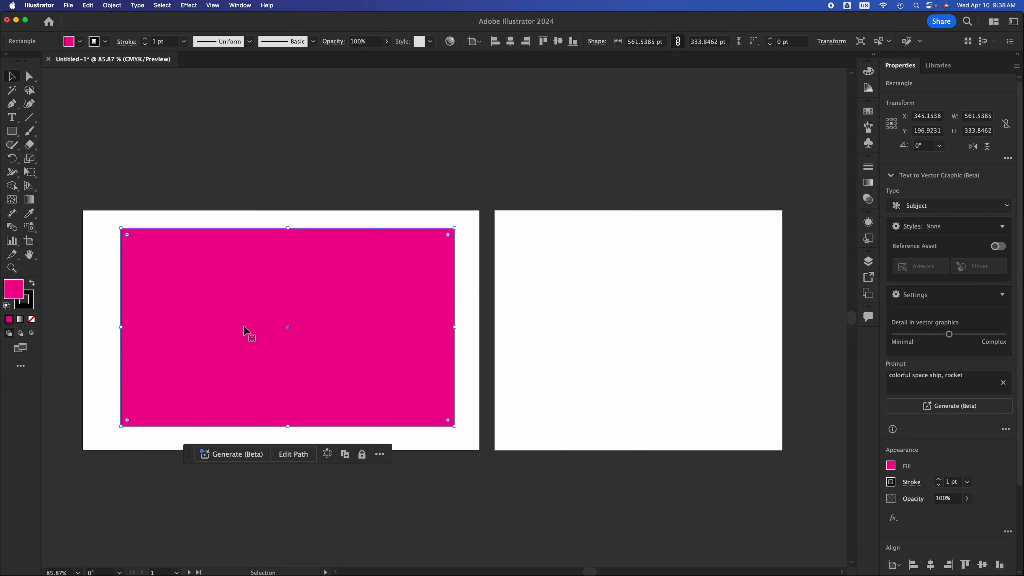
pyautogui.moveTo(273, 339)
pyautogui.mouseDown()
pyautogui.moveTo(286, 329)
pyautogui.moveTo(277, 338)
pyautogui.mouseUp()
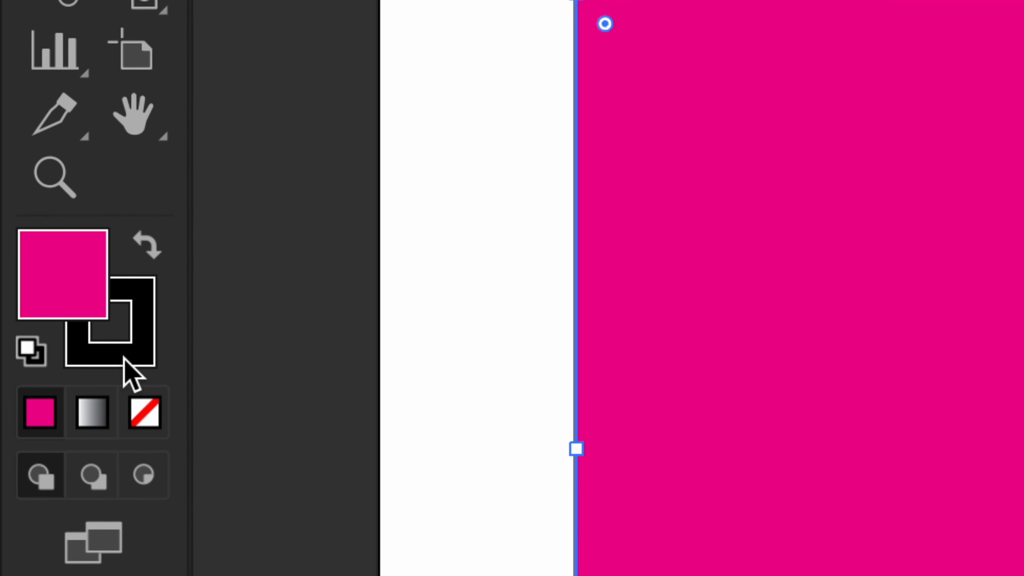
# Set the magenta rectangle's stroke to None, and deselect and reselect the rectangle to check its edge
pyautogui.doubleClick(105, 360)
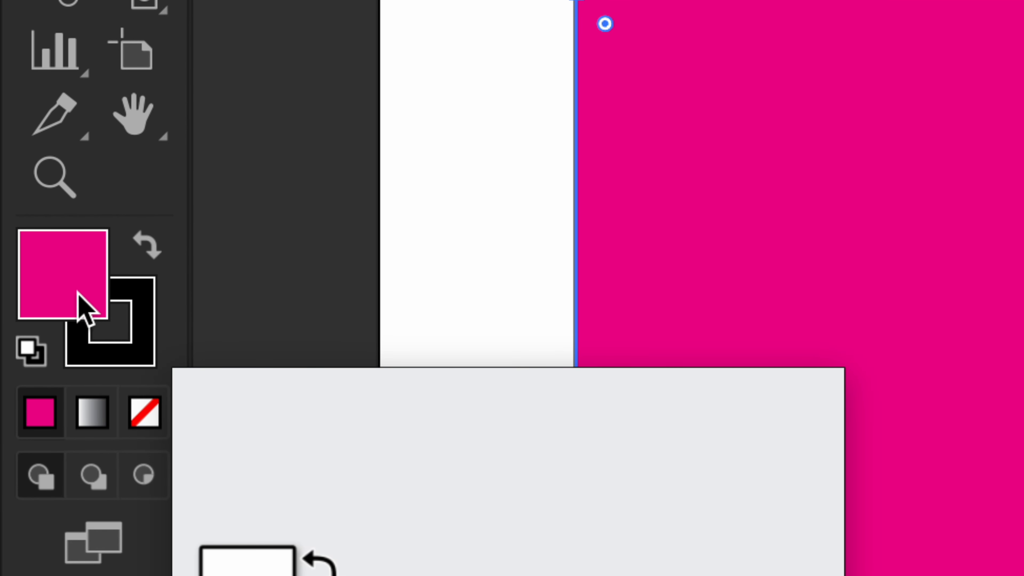
pyautogui.click(128, 347)
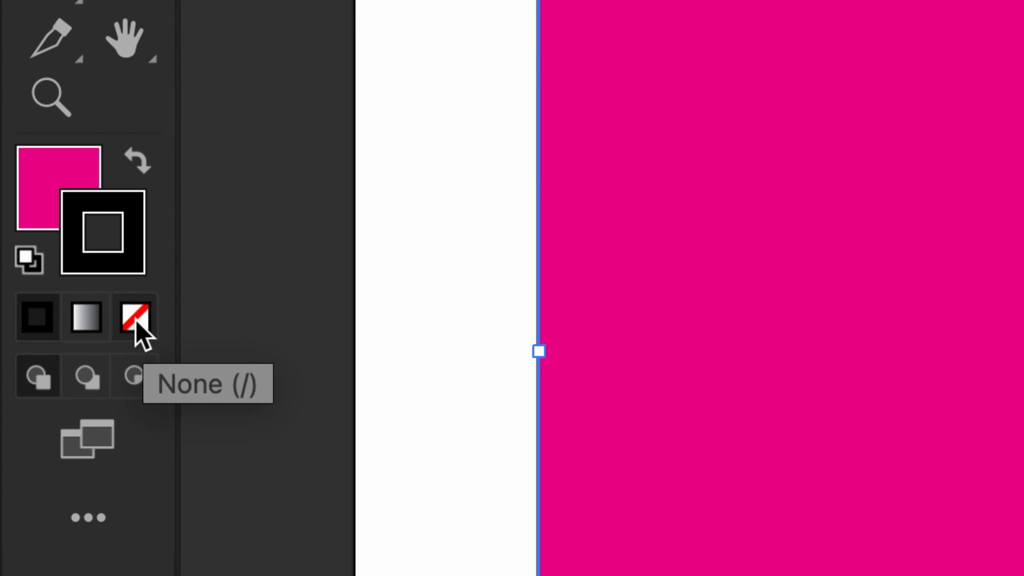
pyautogui.click(134, 323)
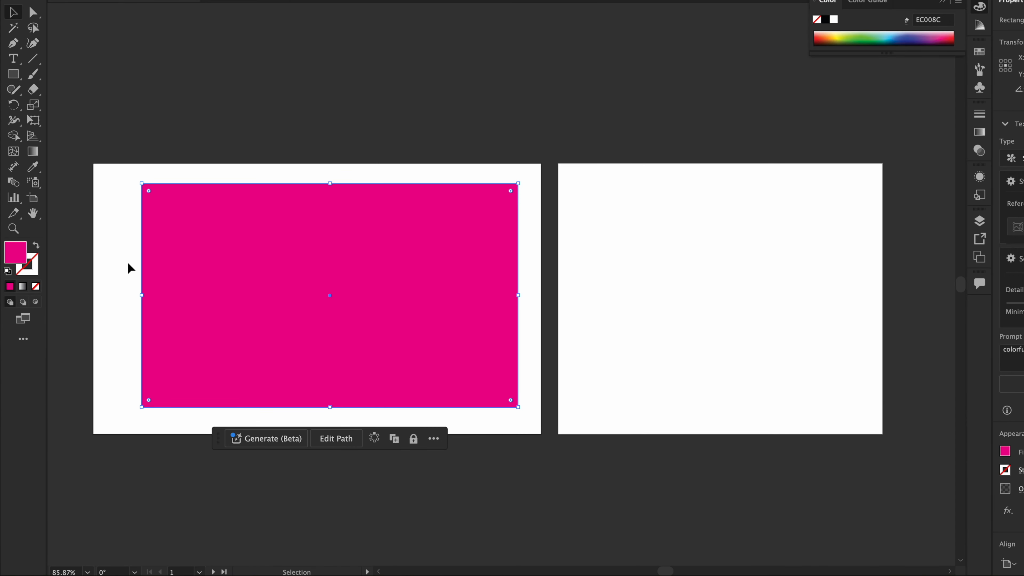
pyautogui.click(128, 269)
pyautogui.click(206, 256)
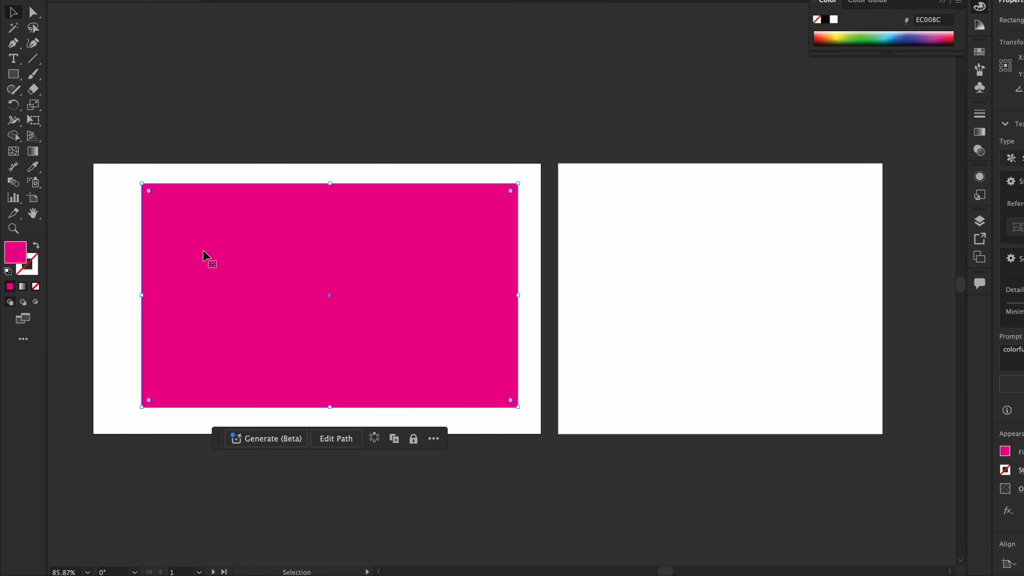
pyautogui.click(133, 235)
pyautogui.click(177, 240)
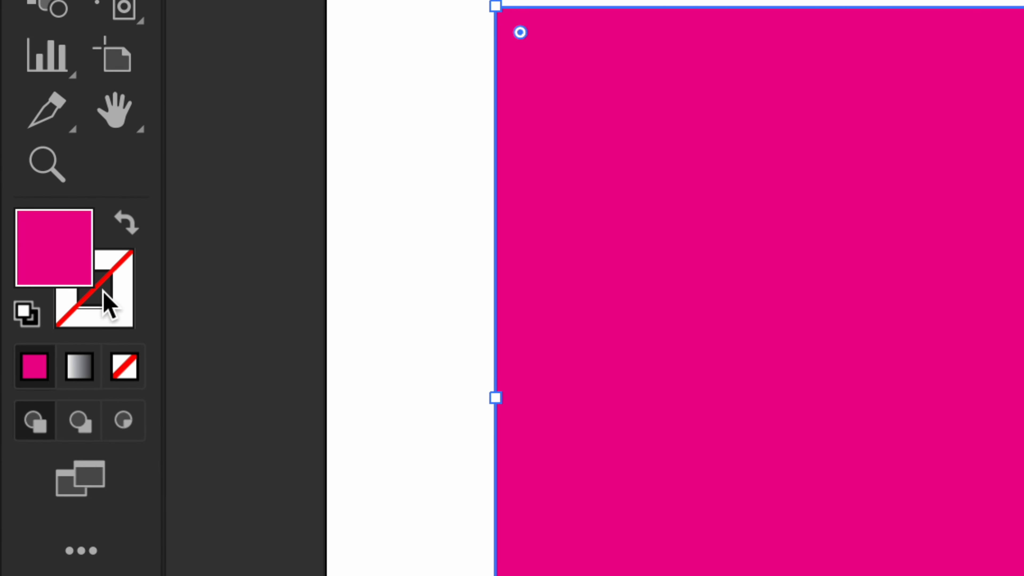
# Give the rectangle a red stroke, F90606, with the Color Picker, and check it with the rectangle deselected
pyautogui.doubleClick(27, 266)
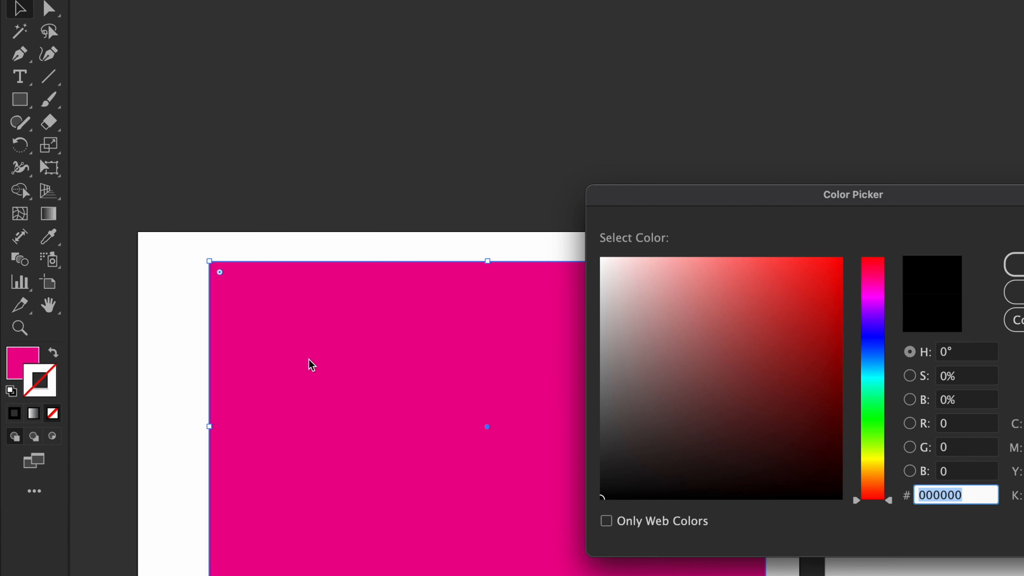
pyautogui.moveTo(697, 206); pyautogui.dragTo(299, 96)
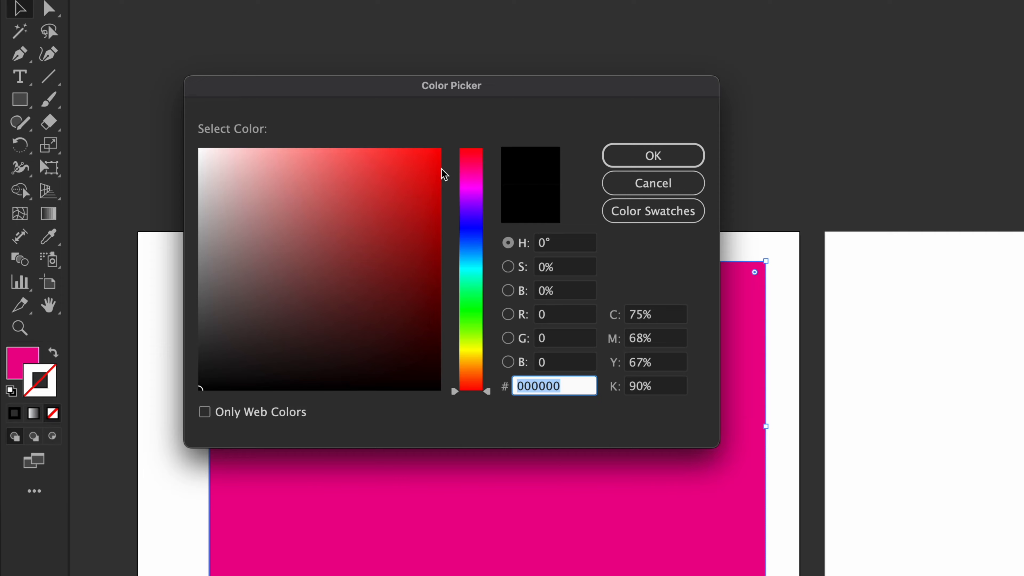
pyautogui.click(437, 150)
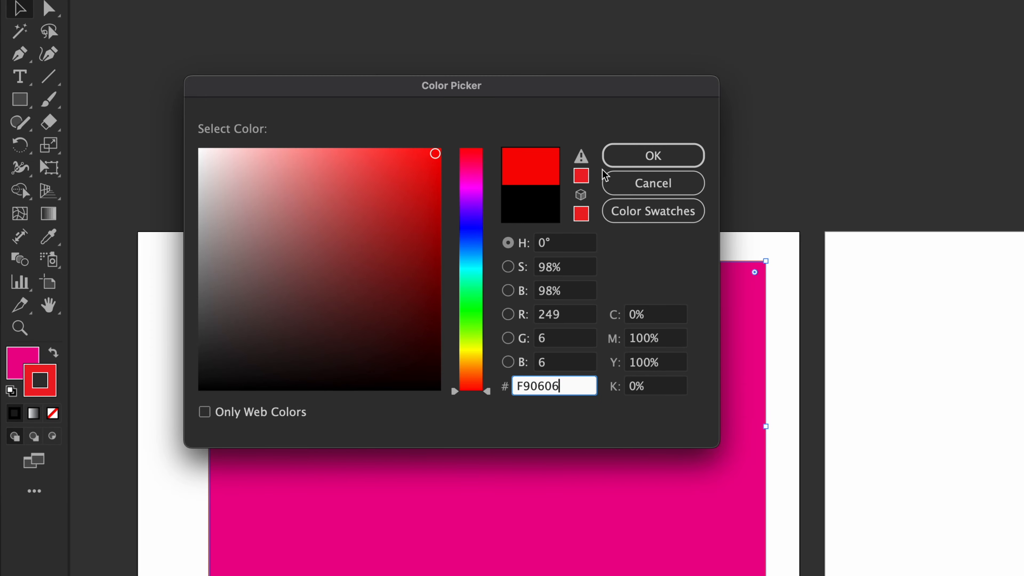
pyautogui.click(633, 156)
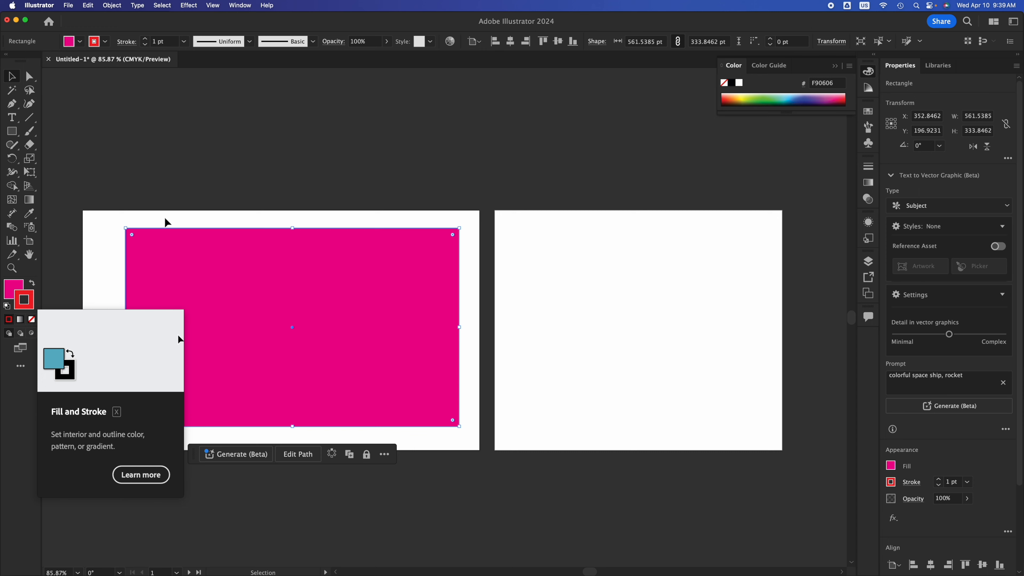
pyautogui.click(276, 244)
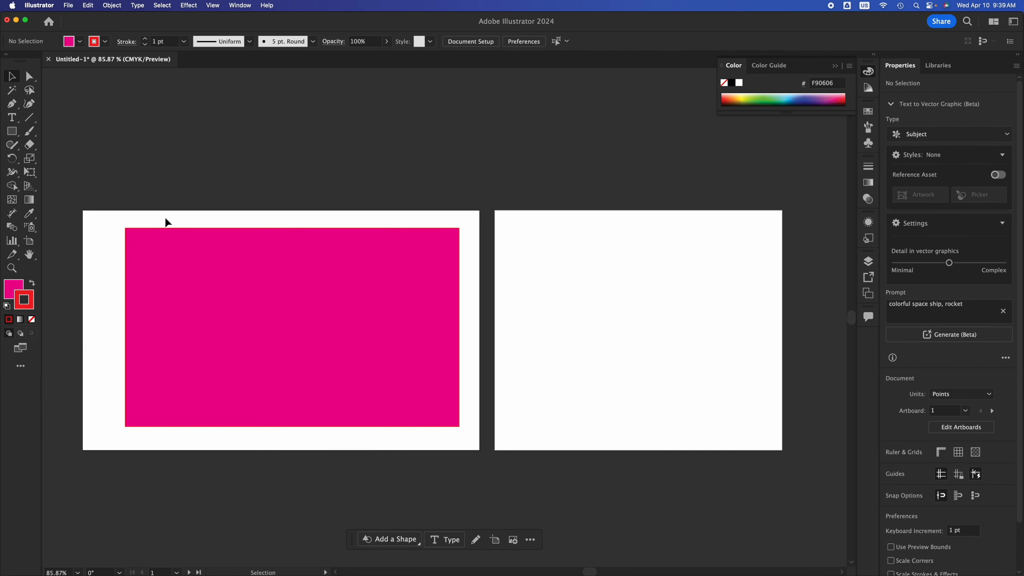
pyautogui.click(305, 291)
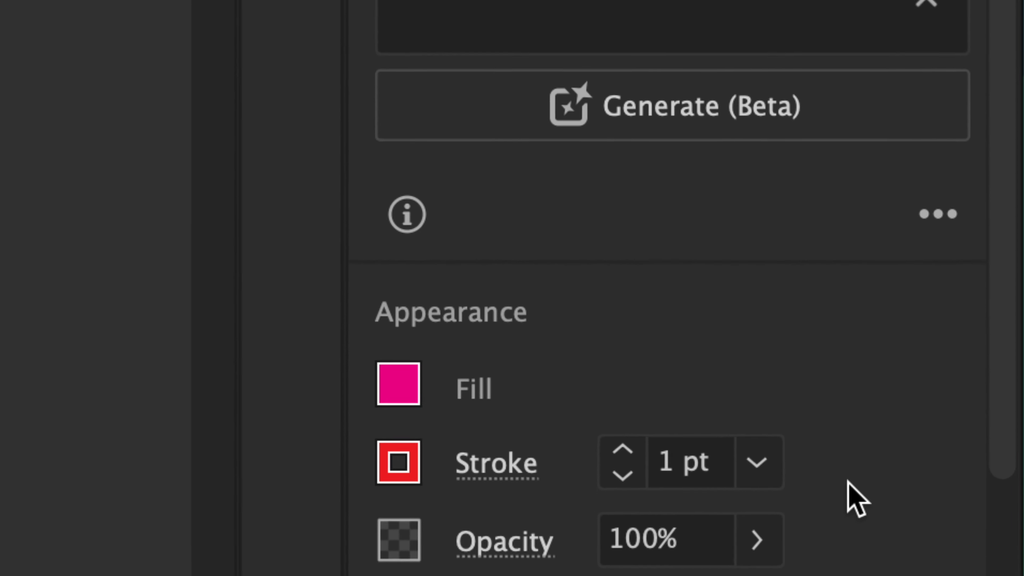
# Try stroke weights of 100 pt and 8 pt on the rectangle and settle on 18 pt
pyautogui.click(805, 463)
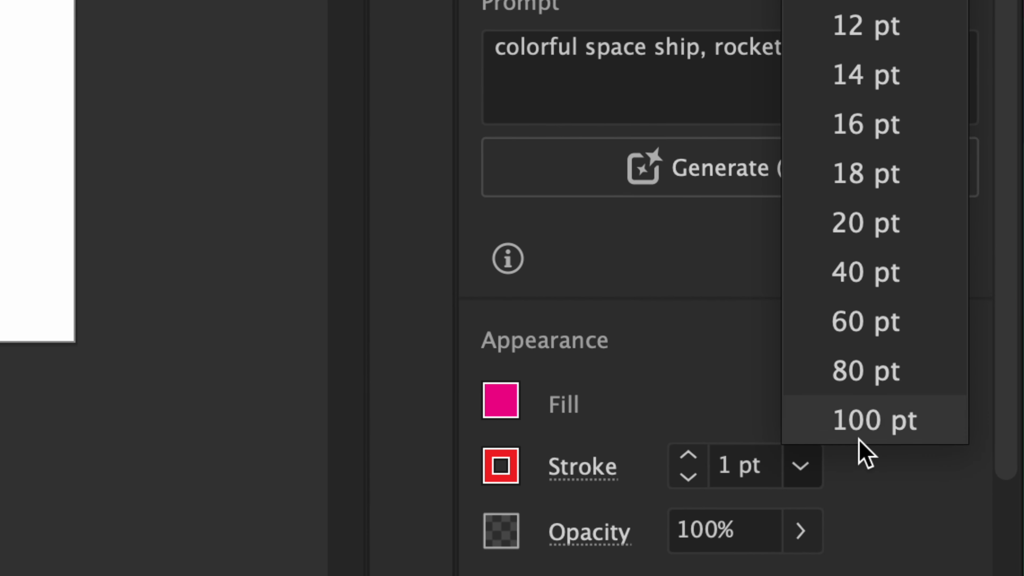
pyautogui.click(855, 432)
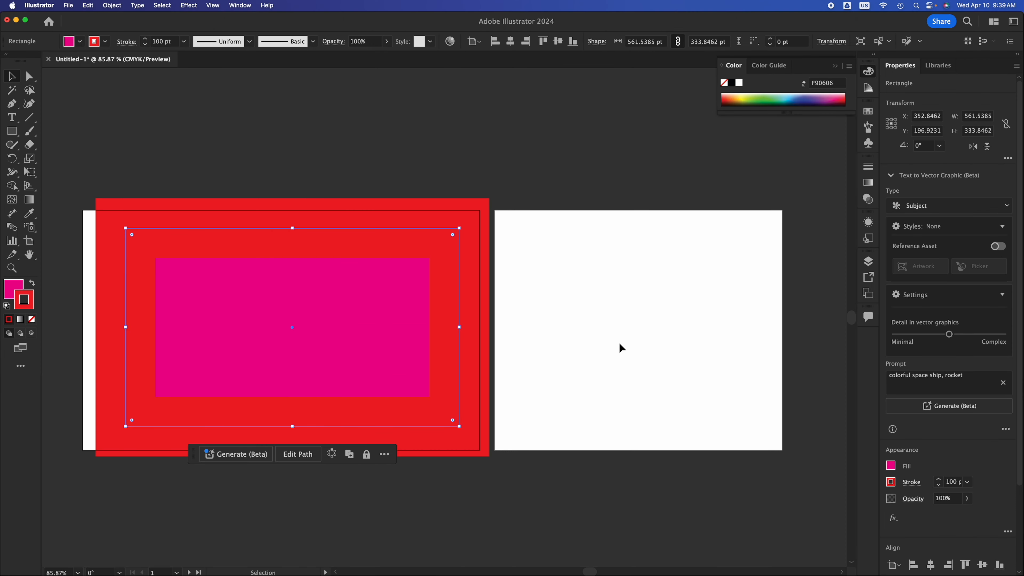
pyautogui.click(970, 484)
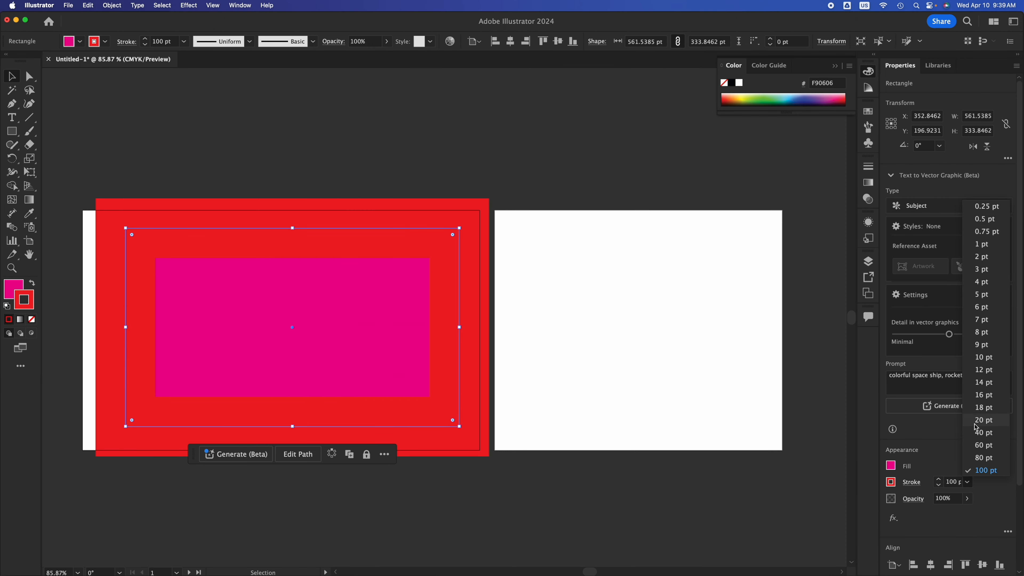
pyautogui.click(994, 339)
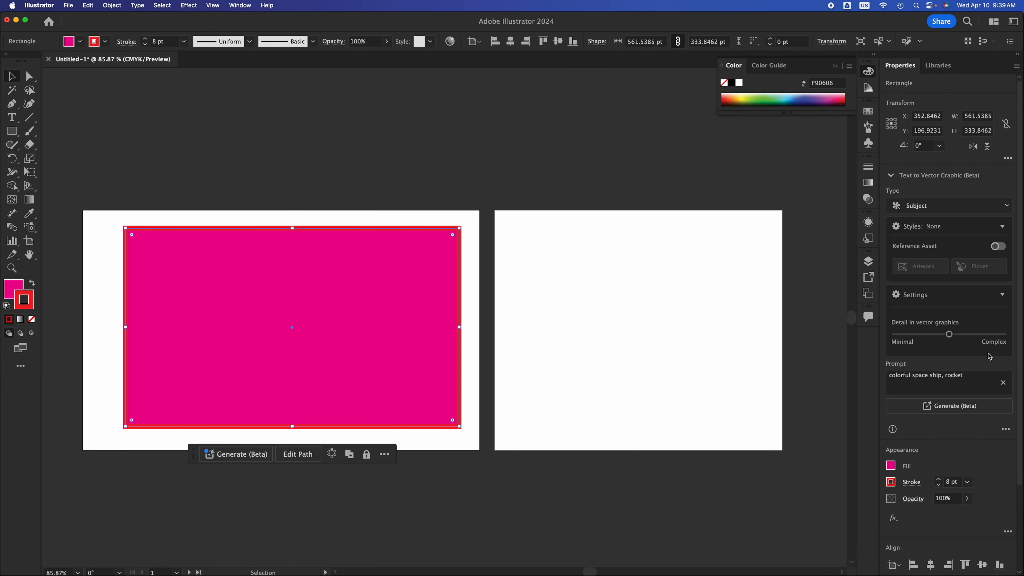
pyautogui.click(967, 482)
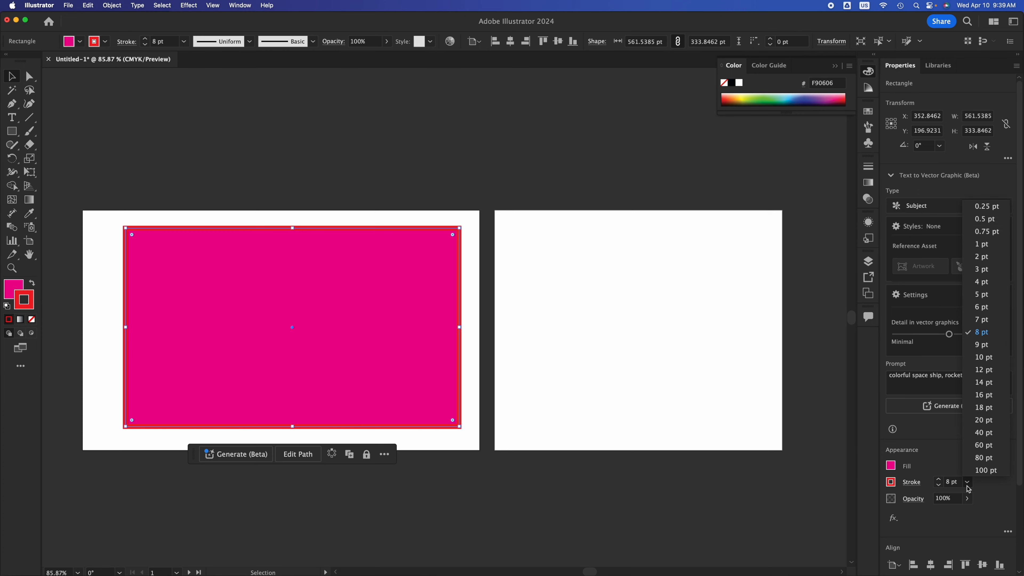
pyautogui.click(980, 432)
pyautogui.click(502, 263)
pyautogui.click(331, 291)
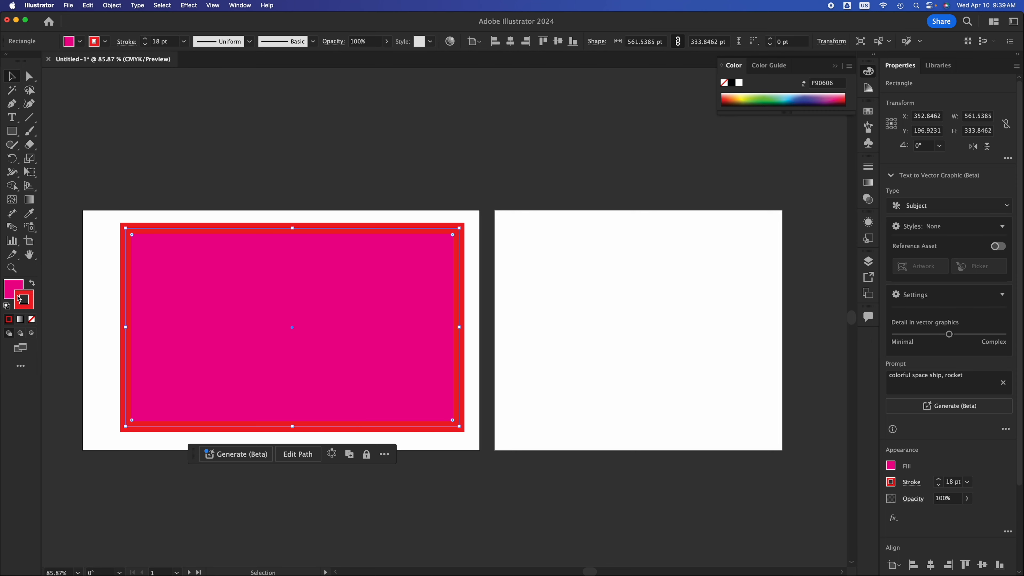
# Change the rectangle's stroke color to near-black 1C0A0A with the Color Picker and deselect the rectangle
pyautogui.doubleClick(25, 300)
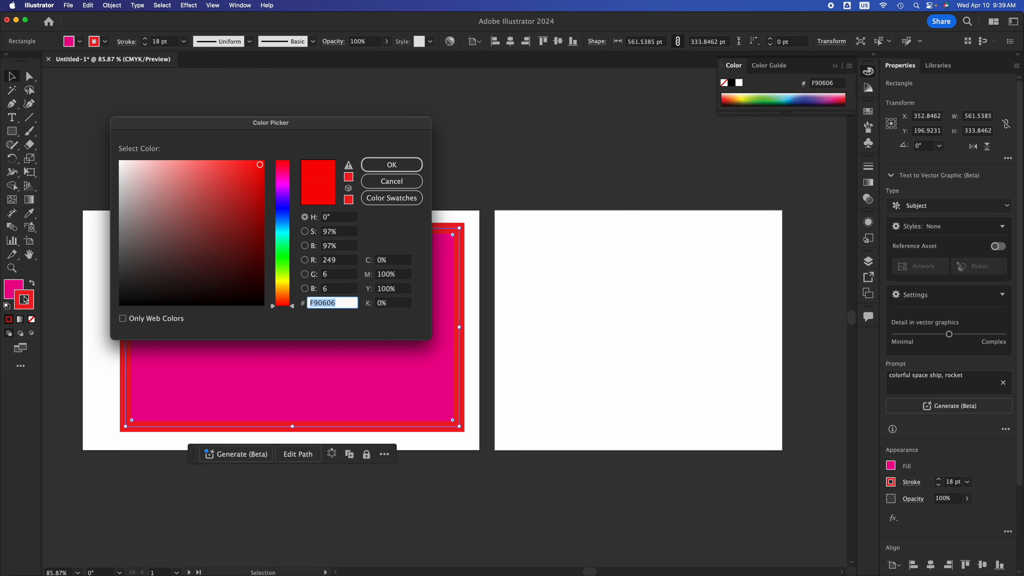
pyautogui.click(216, 290)
pyautogui.click(392, 164)
pyautogui.click(508, 176)
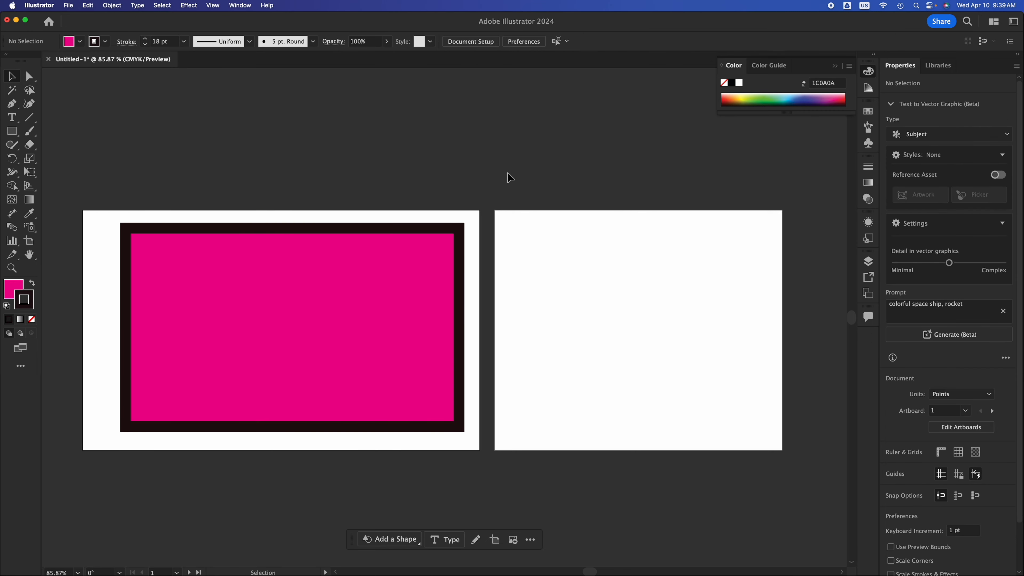
# Remove the near-black stroke from the rectangle and deselect it
pyautogui.click(380, 284)
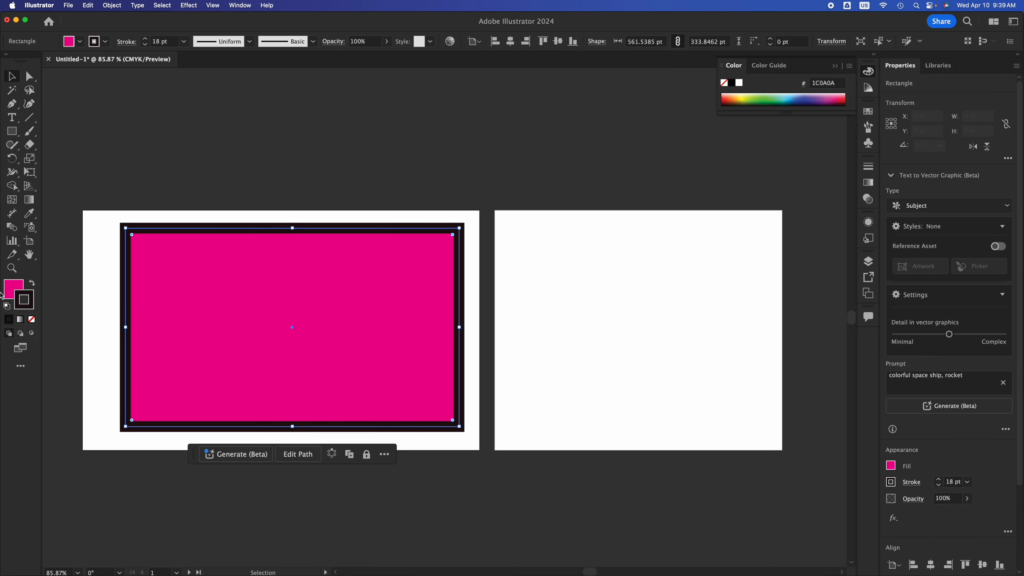
pyautogui.click(31, 319)
pyautogui.click(113, 270)
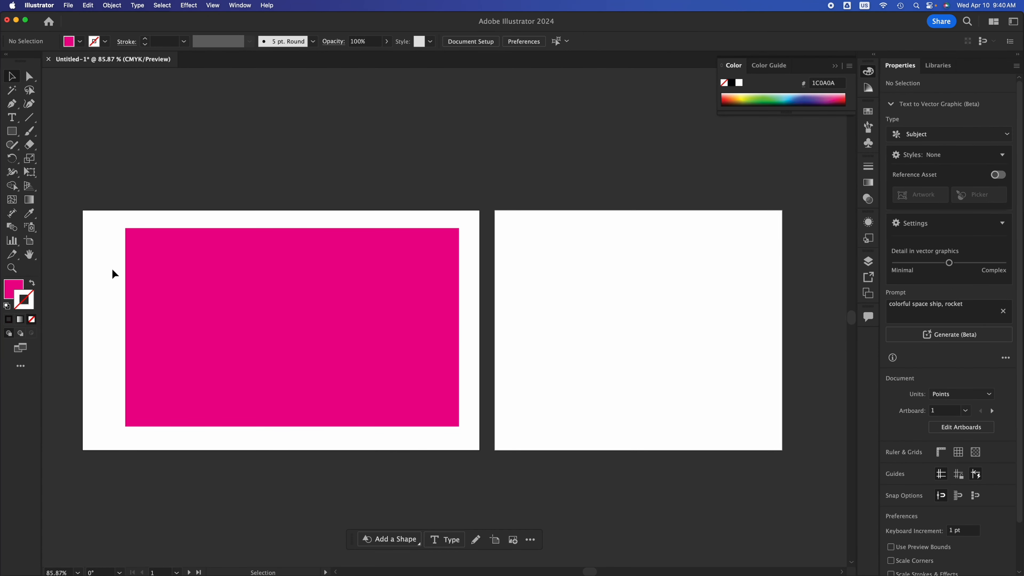
# Shrink the magenta rectangle to about 148 × 106 pt and delete it from the first artboard
pyautogui.click(159, 278)
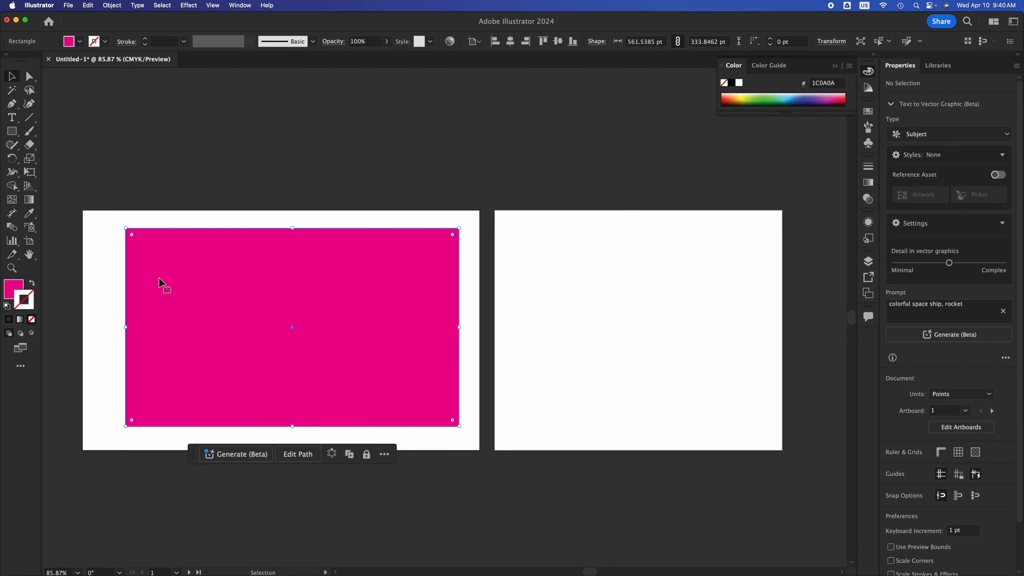
pyautogui.moveTo(459, 426); pyautogui.dragTo(214, 292)
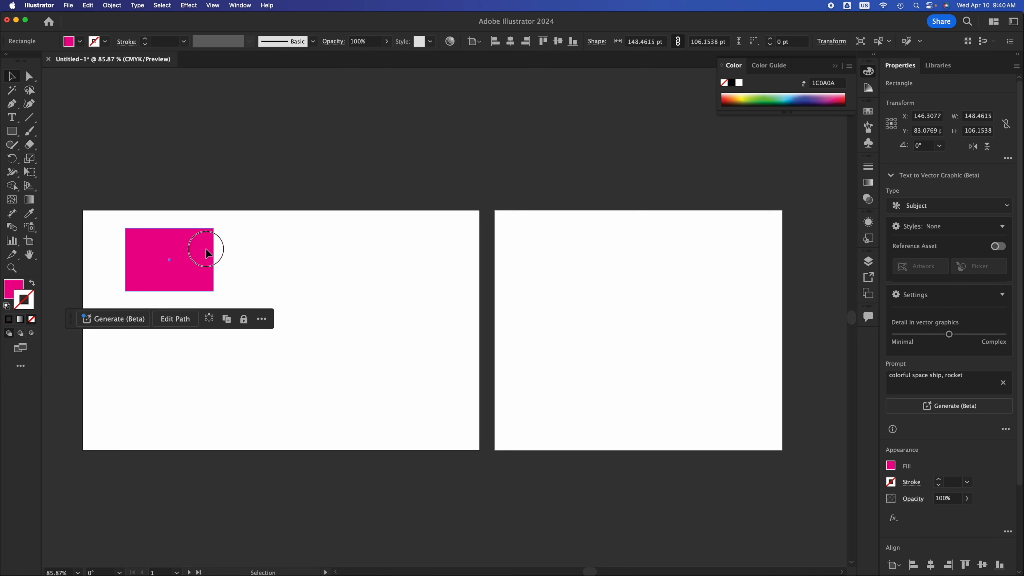
pyautogui.moveTo(185, 247); pyautogui.dragTo(253, 257)
pyautogui.press('Delete')
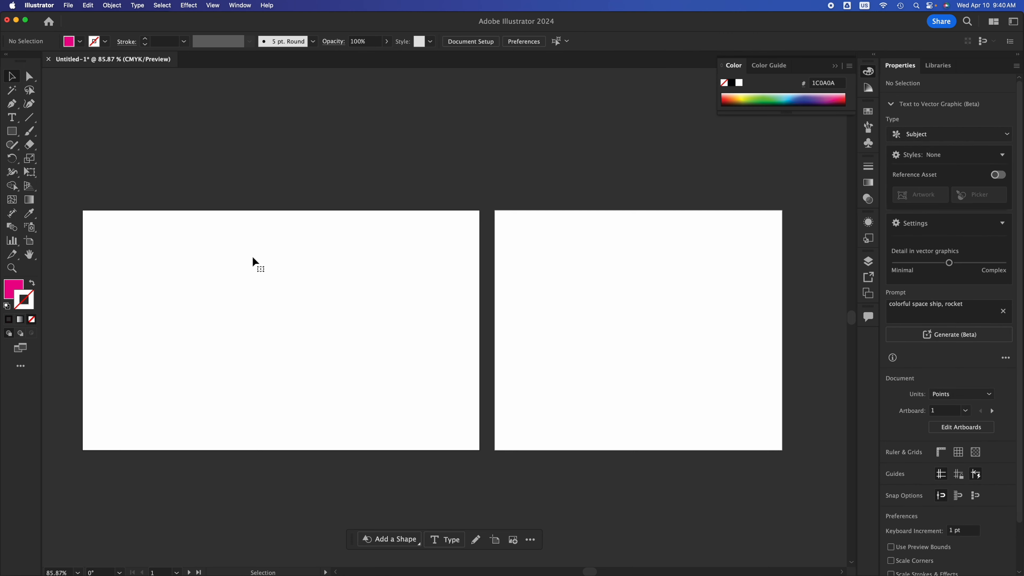
# Draw a magenta square of about 295 pt on the first artboard and reshape it into a bar about 517 × 33 pt
pyautogui.click(11, 134)
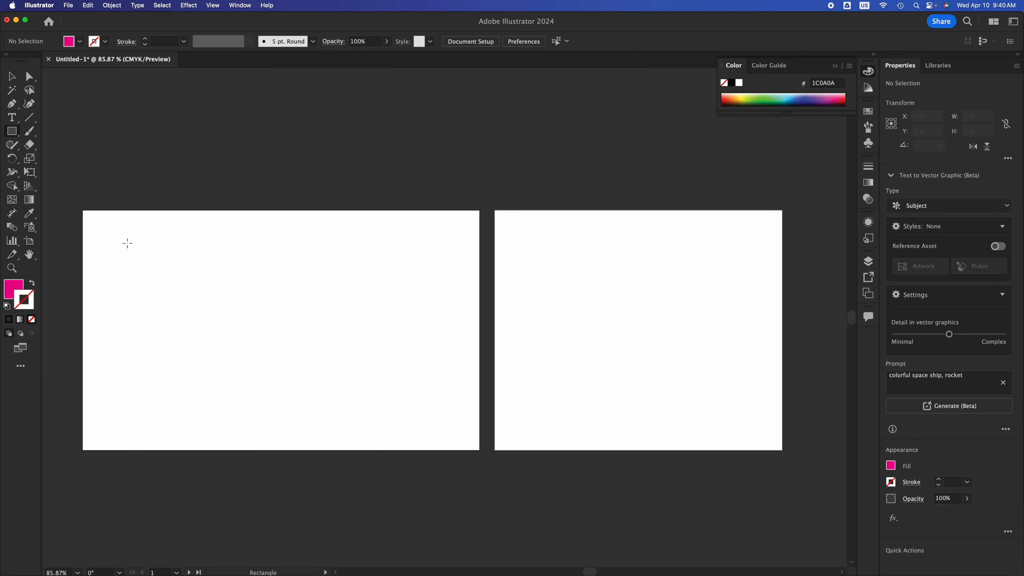
pyautogui.moveTo(127, 243)
pyautogui.mouseDown()
pyautogui.moveTo(233, 335)
pyautogui.moveTo(295, 362)
pyautogui.moveTo(318, 413)
pyautogui.moveTo(259, 321)
pyautogui.moveTo(327, 436)
pyautogui.moveTo(242, 311)
pyautogui.moveTo(232, 319)
pyautogui.moveTo(319, 438)
pyautogui.moveTo(306, 410)
pyautogui.moveTo(266, 377)
pyautogui.moveTo(300, 418)
pyautogui.mouseUp()
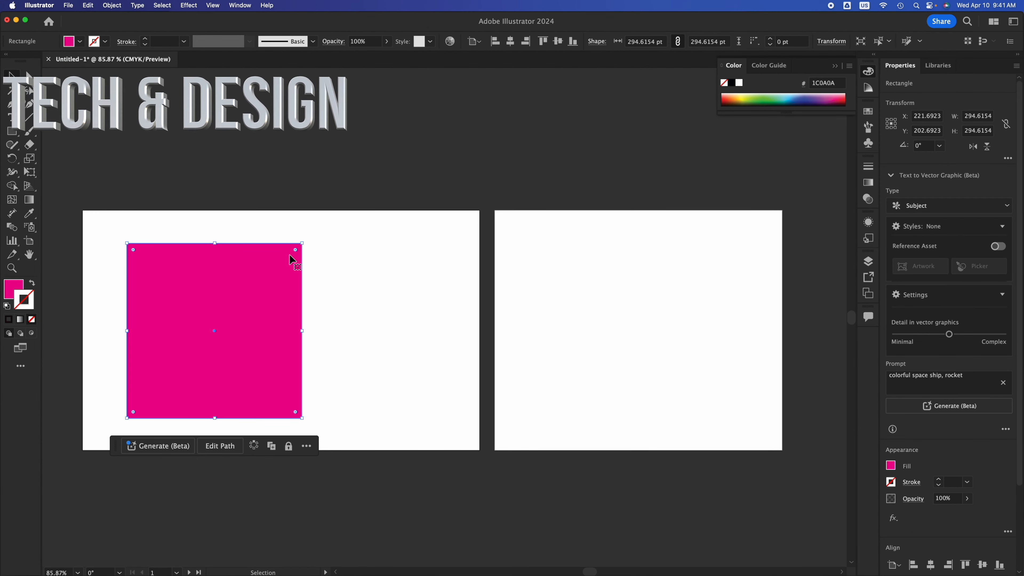
pyautogui.moveTo(302, 243); pyautogui.dragTo(435, 398)
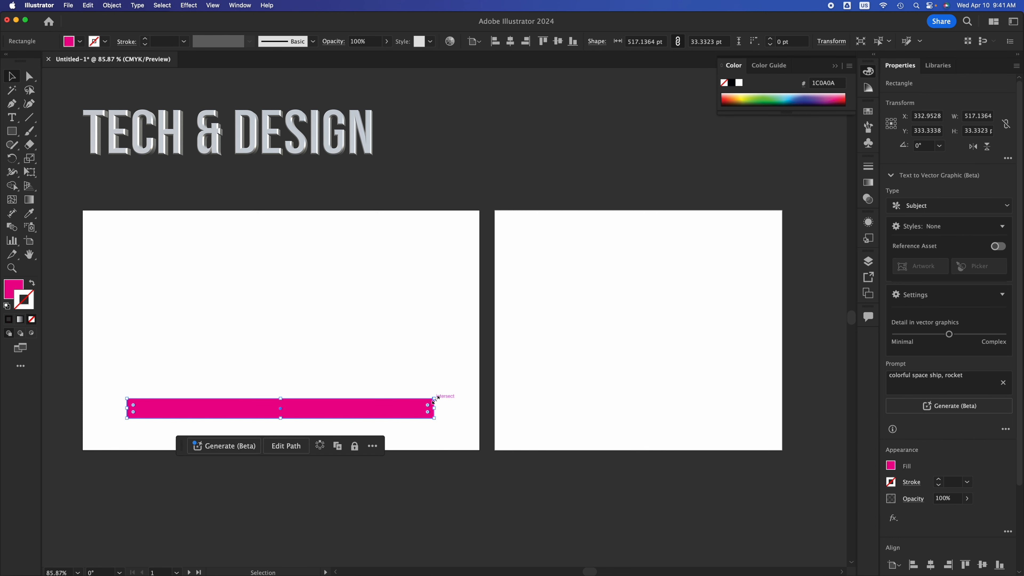
# Undo the reshaping into a bar and scale the magenta square proportionally to about 268 pt
pyautogui.press('a')
pyautogui.press('super+z')
pyautogui.press('v')
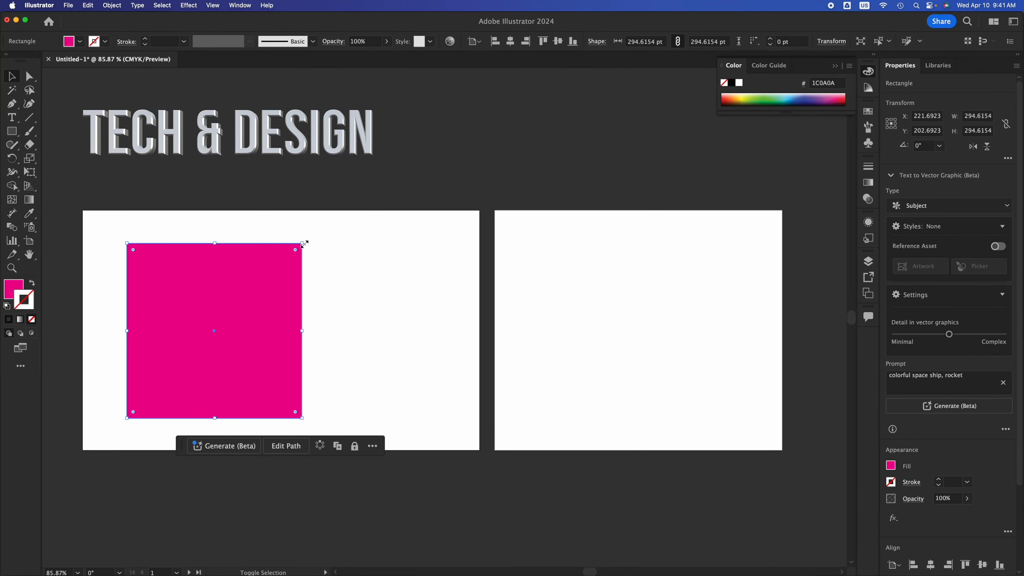
pyautogui.moveTo(302, 244); pyautogui.dragTo(608, 263)
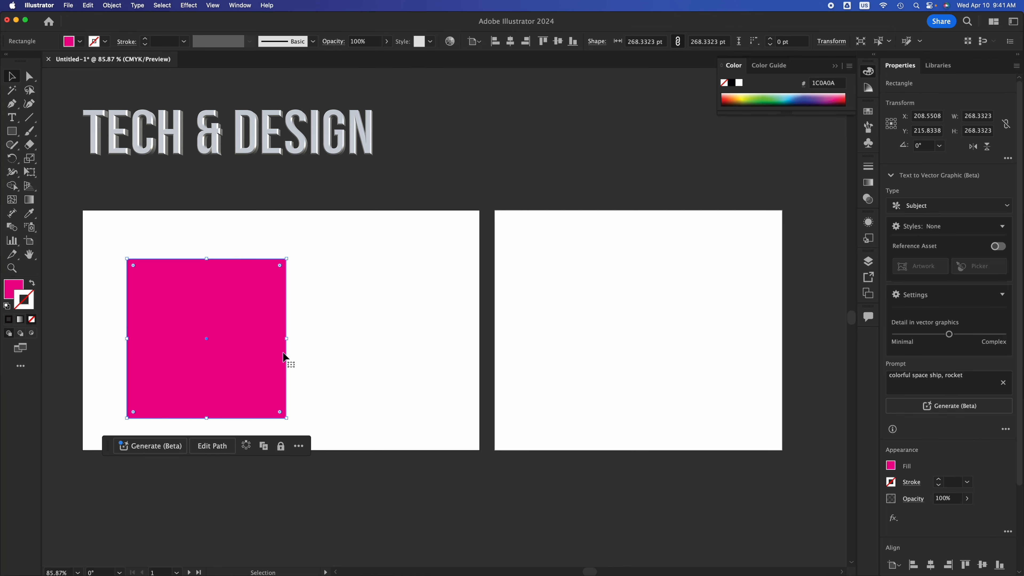
# Undo a trial narrowing of the magenta square, scale it proportionally to about 243 pt and deselect it
pyautogui.moveTo(287, 340); pyautogui.dragTo(198, 341)
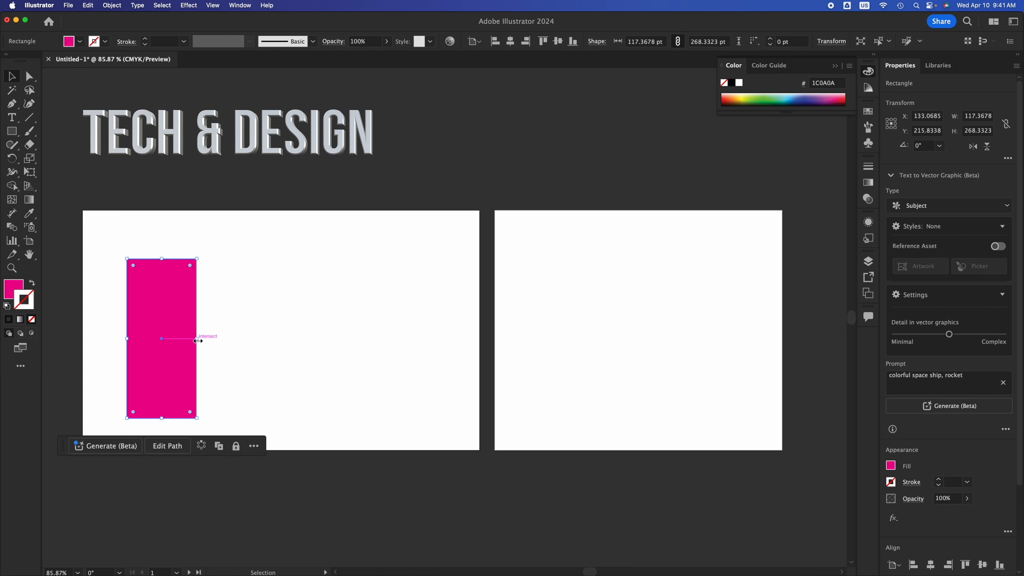
pyautogui.press('super+z')
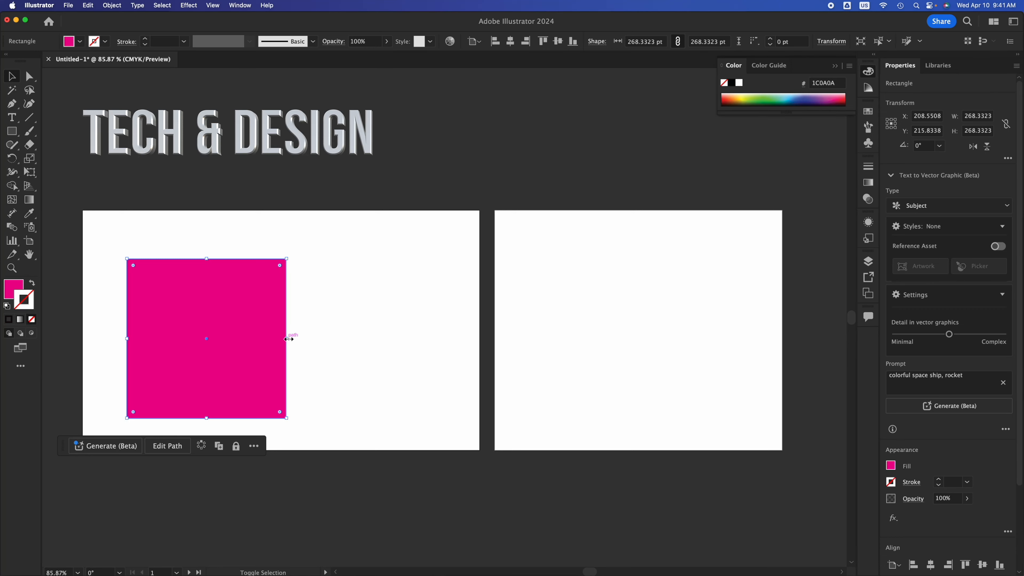
pyautogui.moveTo(288, 339)
pyautogui.mouseDown()
pyautogui.moveTo(418, 336)
pyautogui.moveTo(273, 340)
pyautogui.mouseUp()
pyautogui.click(309, 325)
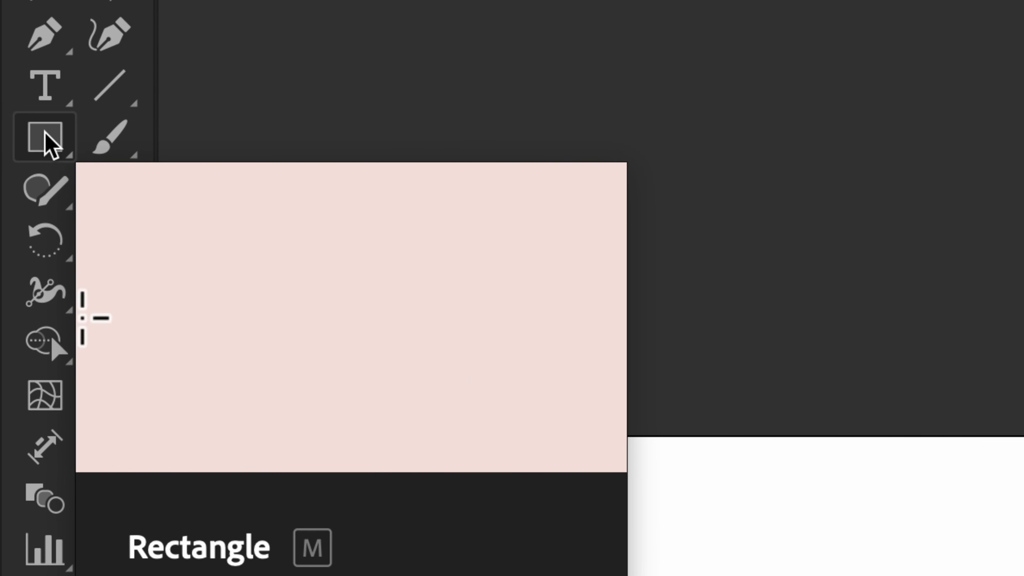
# Draw a rounded rectangle about 208 × 143 pt beside the magenta square on the first artboard
pyautogui.click(46, 135)
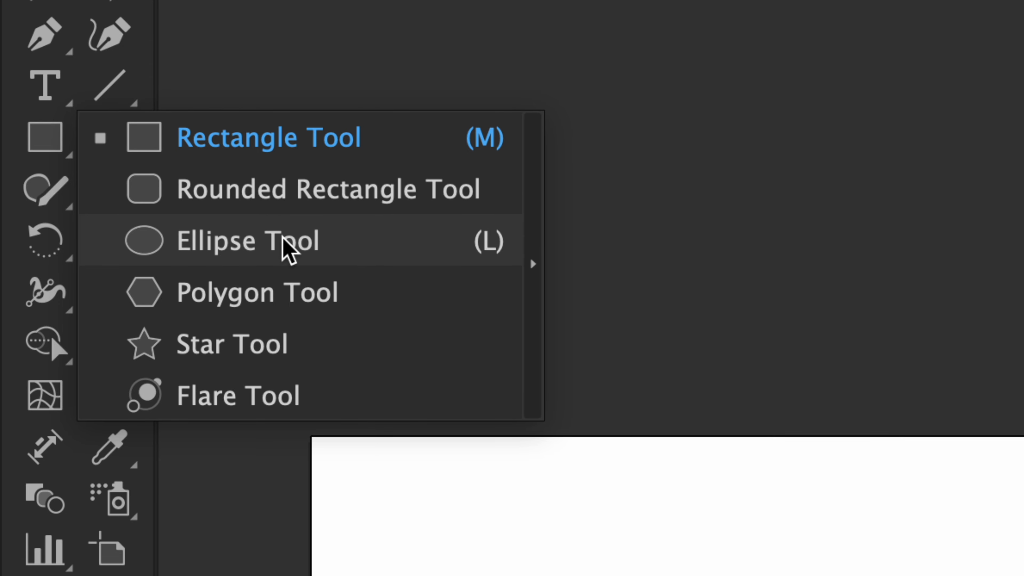
pyautogui.click(256, 201)
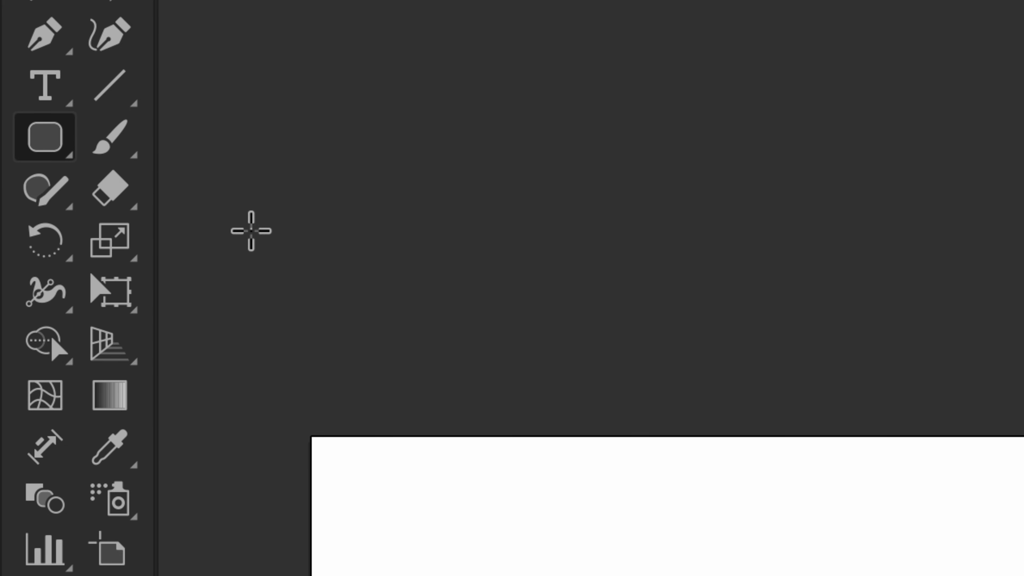
pyautogui.scroll(-8, 329, 293)
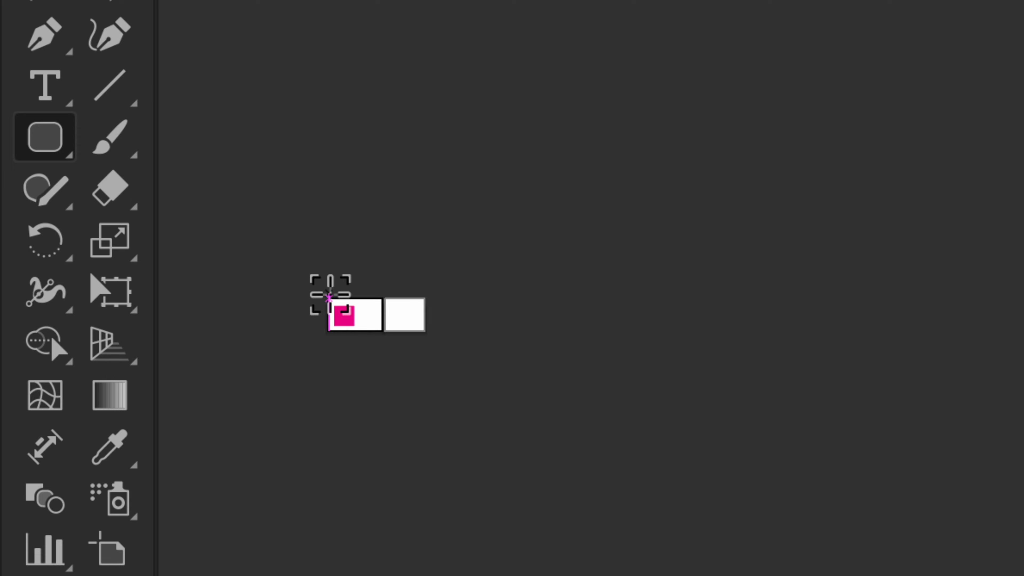
pyautogui.scroll(4, 383, 320)
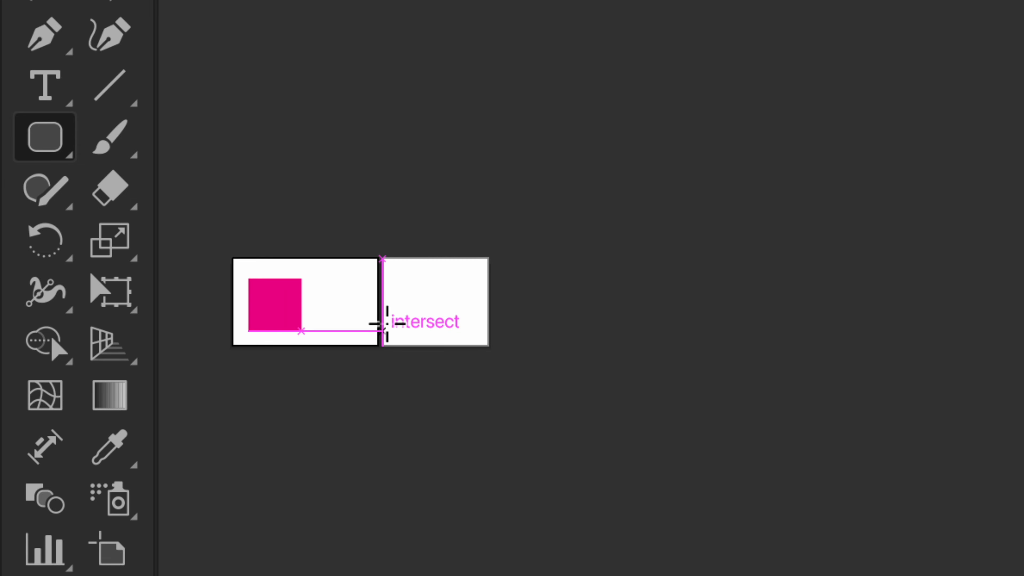
pyautogui.moveTo(441, 241); pyautogui.dragTo(727, 435)
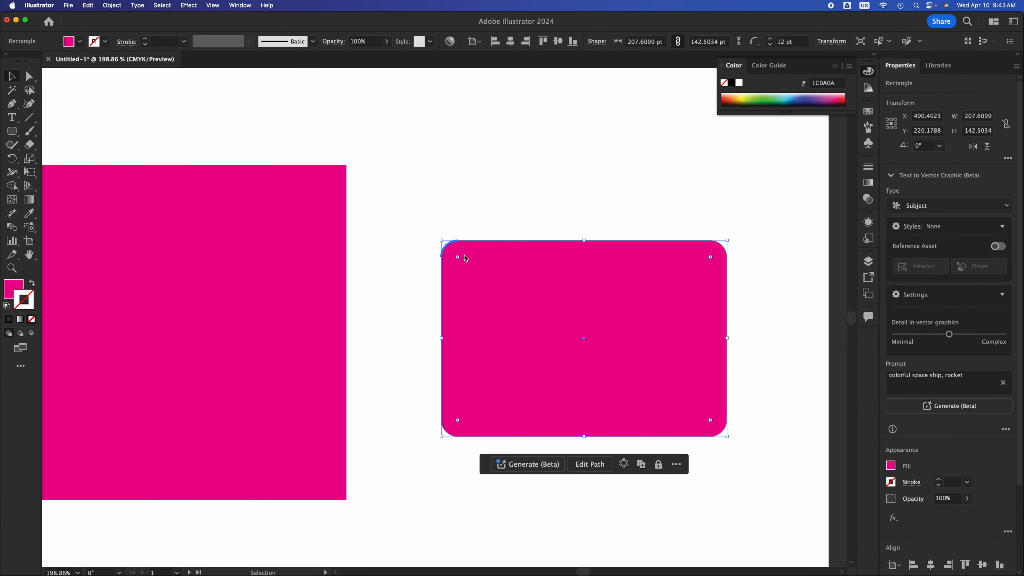
# Reduce the rounded rectangle's corner radius to 0 pt and compare its corners with those of the square
pyautogui.moveTo(458, 257); pyautogui.dragTo(375, 204)
pyautogui.click(280, 204)
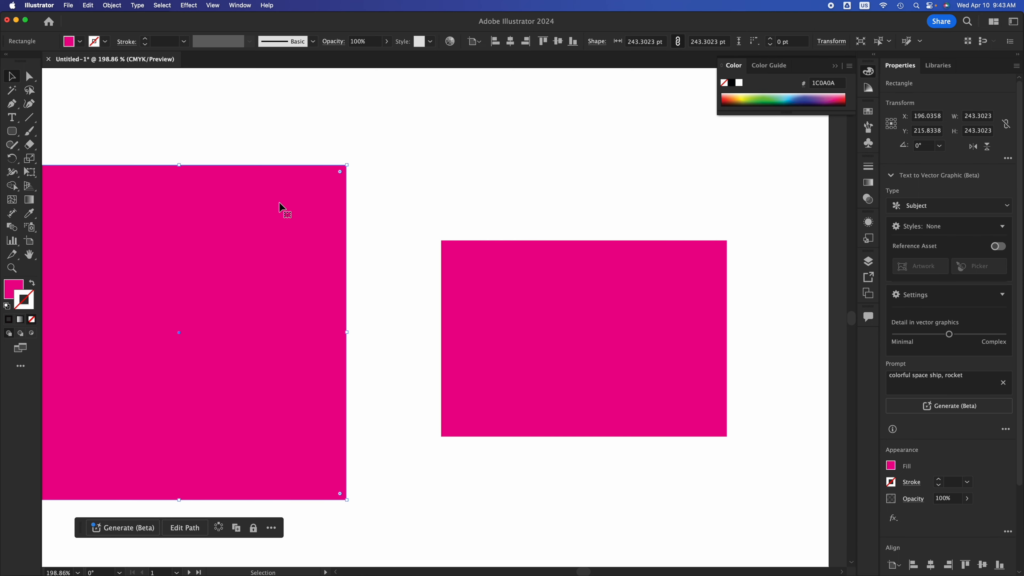
pyautogui.click(597, 263)
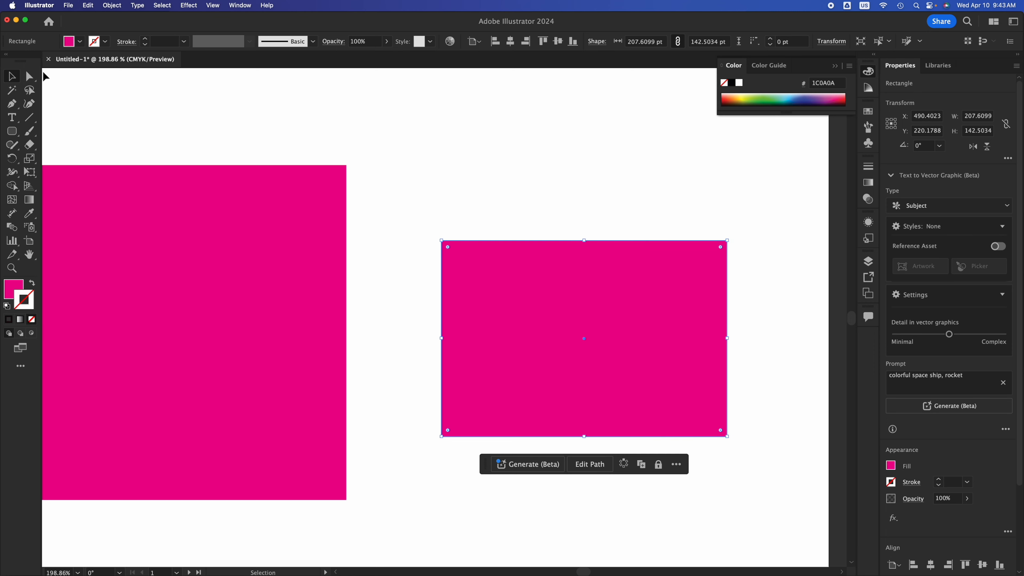
# Move the magenta square toward the first artboard's left edge, centered at about X 147, Y 209 pt
pyautogui.click(254, 213)
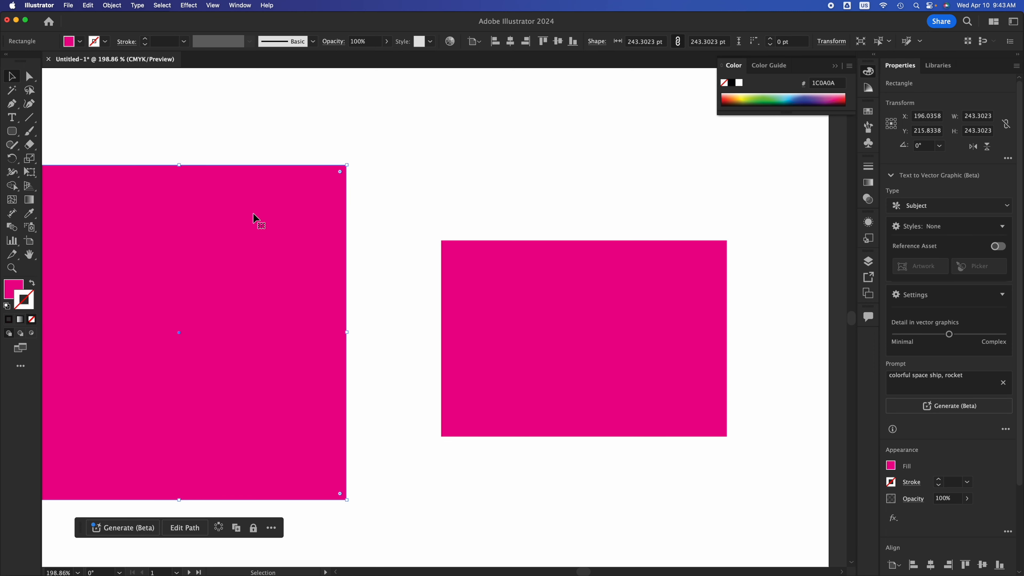
pyautogui.hscroll(-5, 252, 213)
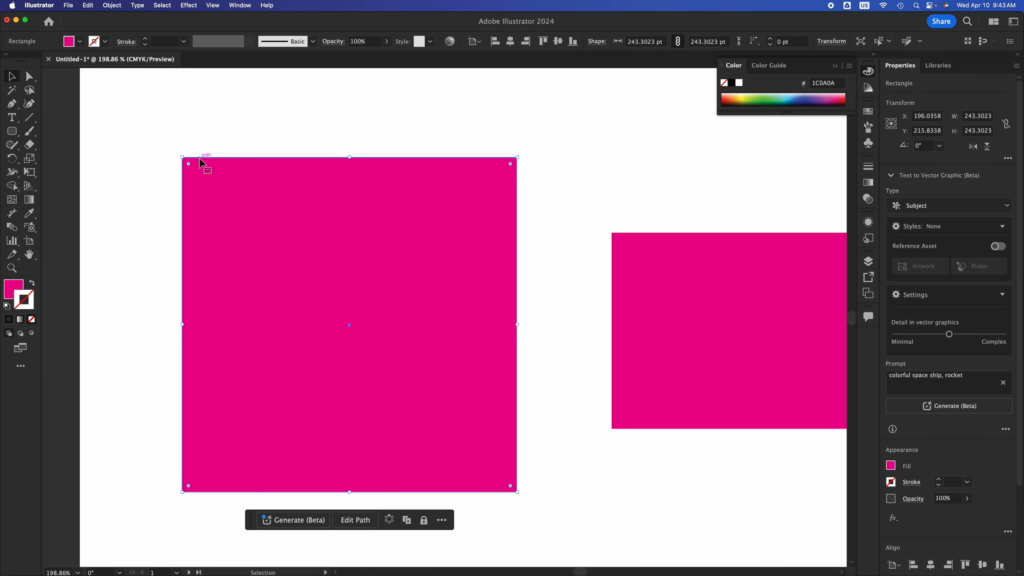
pyautogui.moveTo(247, 211); pyautogui.dragTo(176, 197)
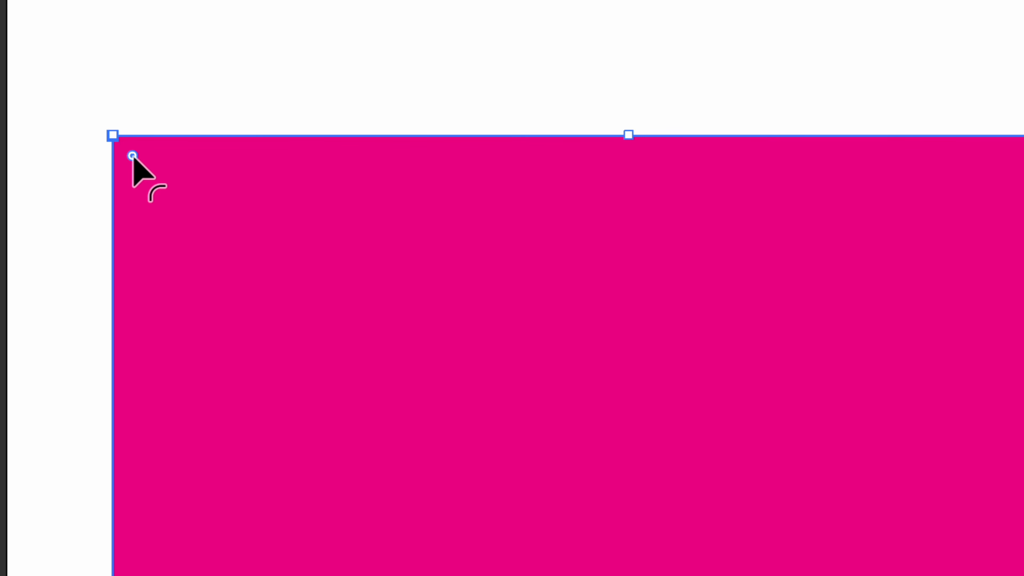
# Round all the square's corners to the maximum radius of about 122 pt, turning it into a circle
pyautogui.moveTo(132, 156); pyautogui.dragTo(282, 252)
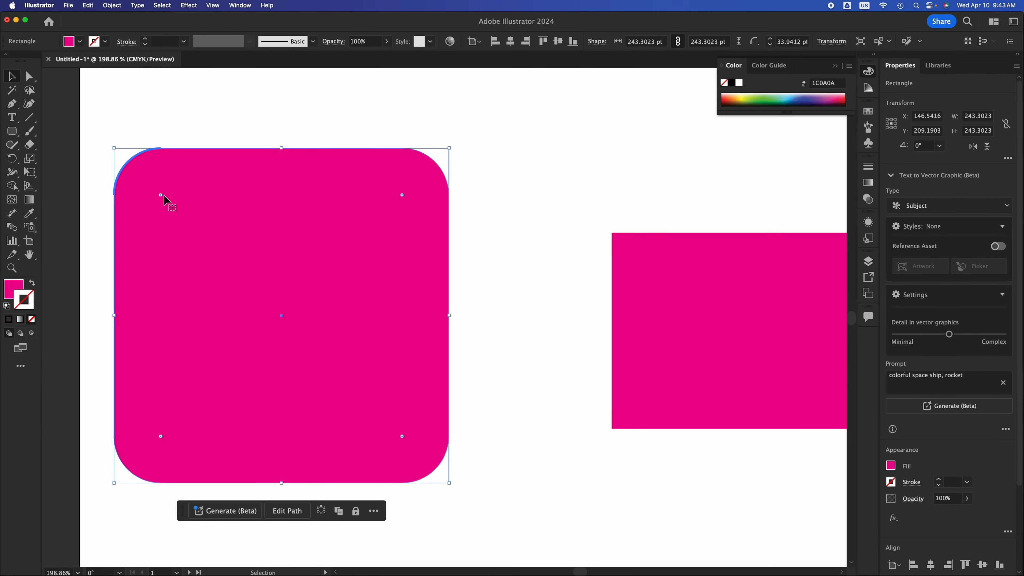
pyautogui.moveTo(163, 196); pyautogui.dragTo(345, 337)
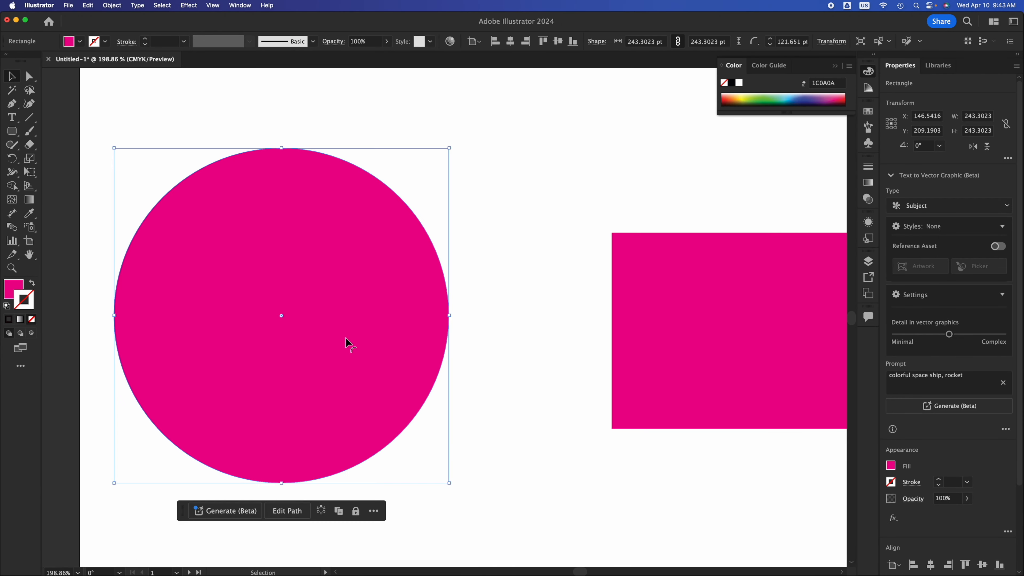
pyautogui.click(553, 263)
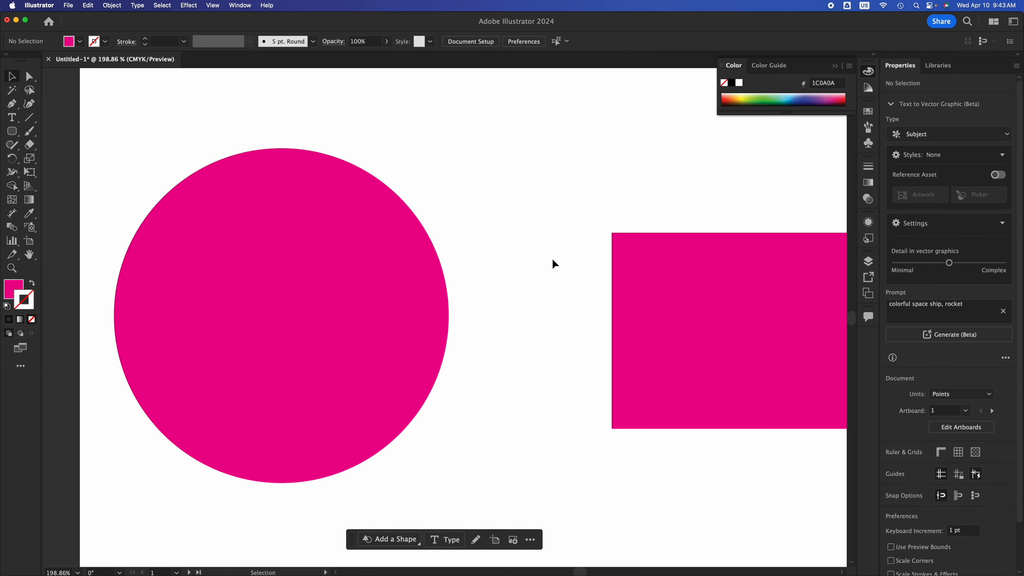
pyautogui.click(255, 253)
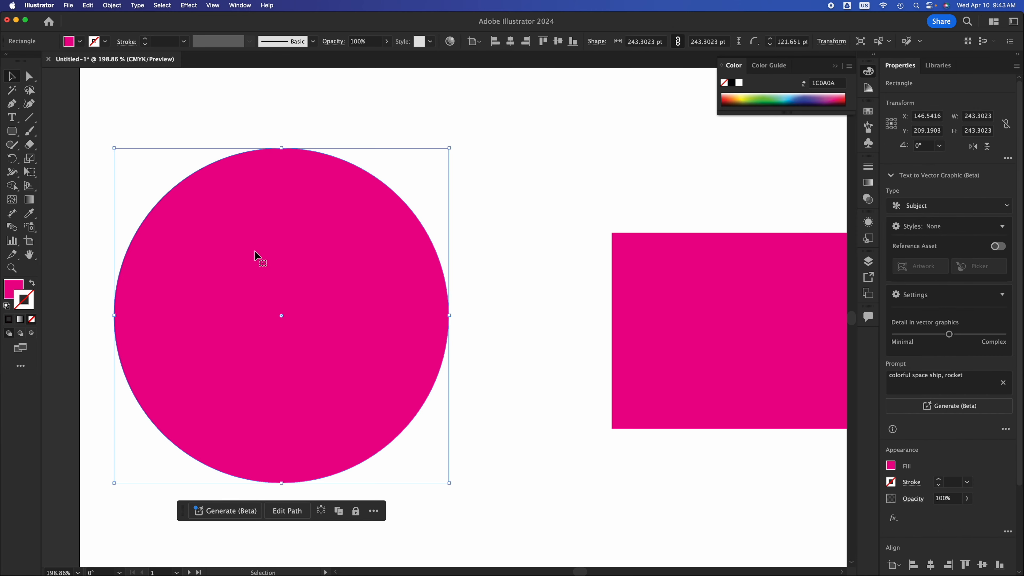
# Draw a circle about 210 pt in diameter on the second artboard with the Ellipse tool
pyautogui.click(12, 136)
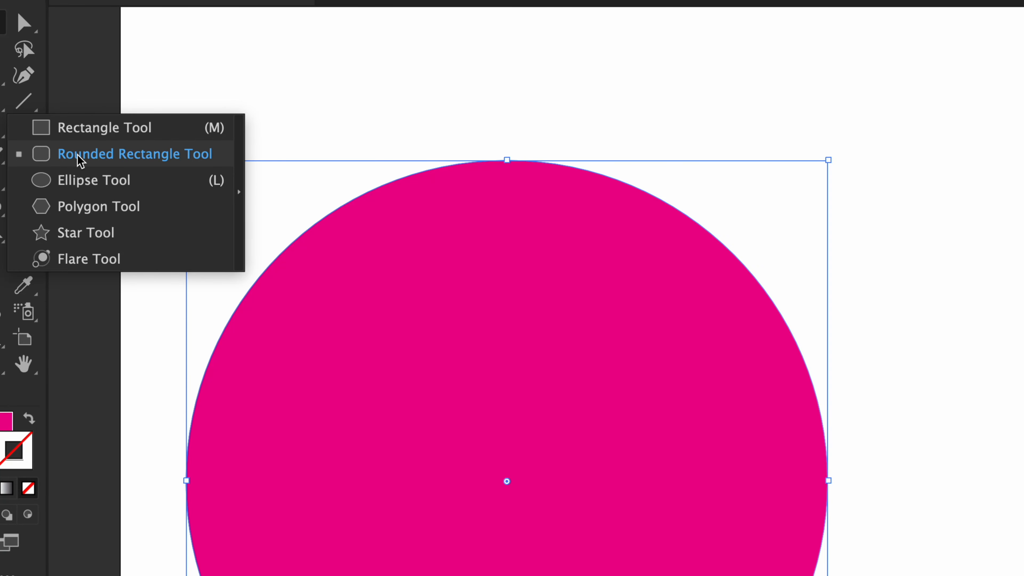
pyautogui.click(407, 105)
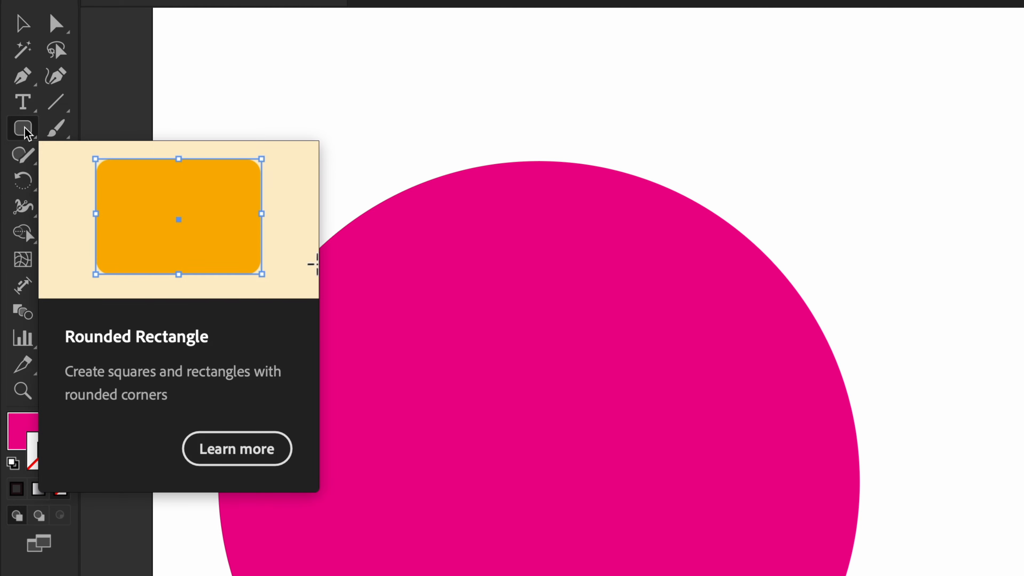
pyautogui.moveTo(25, 132); pyautogui.dragTo(96, 183)
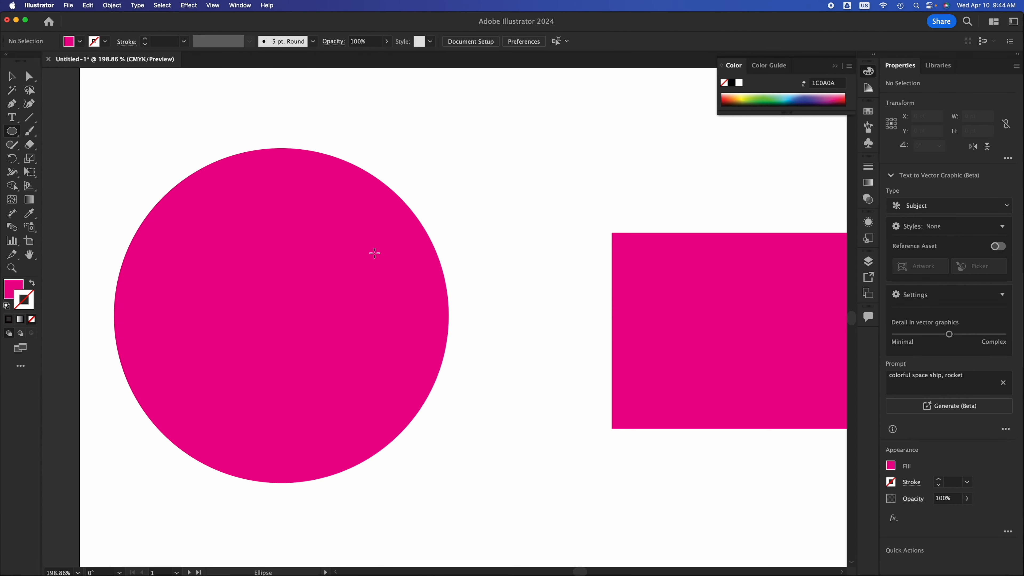
pyautogui.hscroll(3, 276, 181)
pyautogui.hscroll(10, 374, 253)
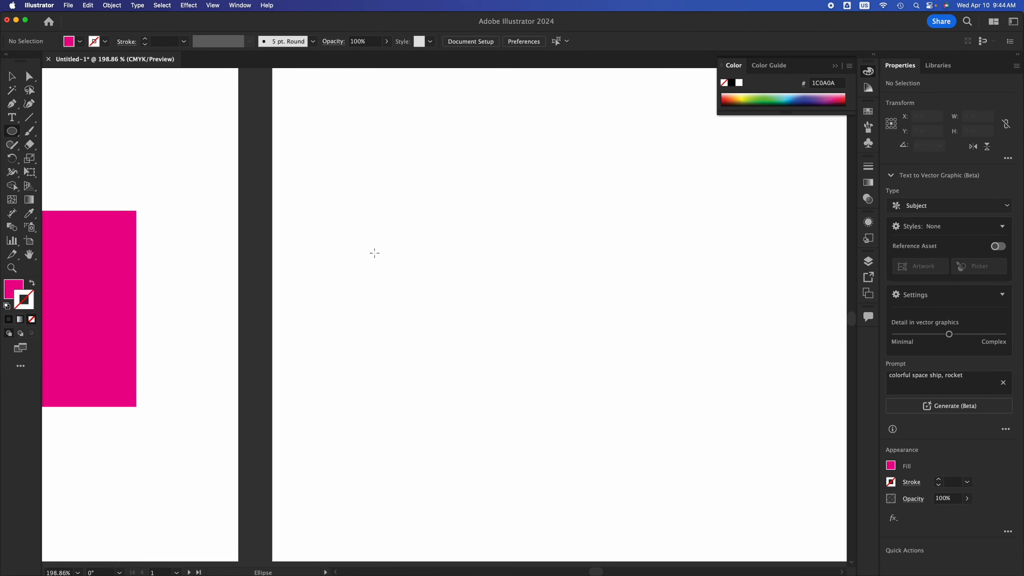
pyautogui.hscroll(2, 375, 252)
pyautogui.moveTo(256, 200)
pyautogui.mouseDown()
pyautogui.moveTo(325, 270)
pyautogui.moveTo(544, 436)
pyautogui.mouseUp()
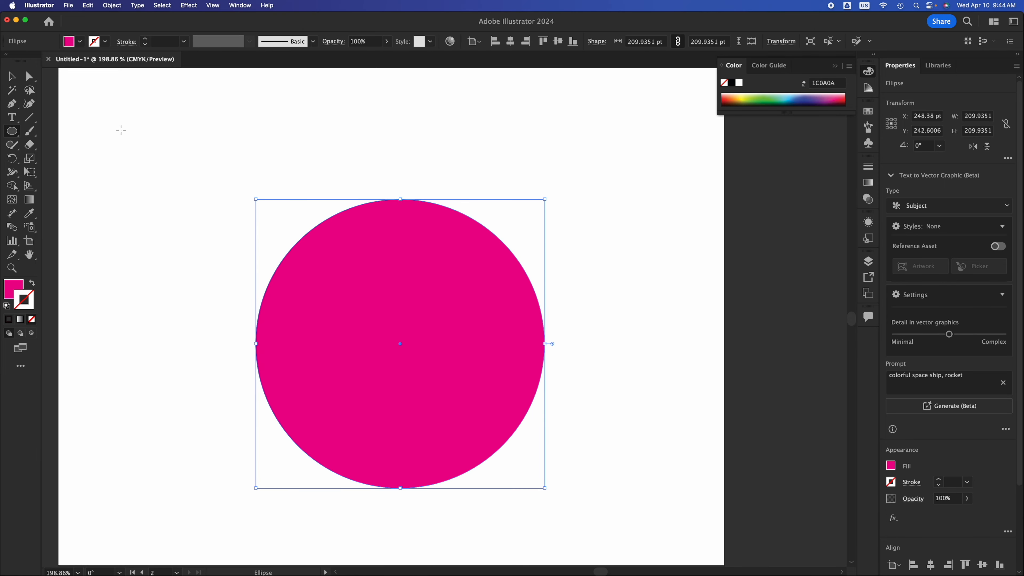
# Draw a narrow upright ellipse about 48 × 217 pt left of the circle and scale the circle proportionally to about 204 pt
pyautogui.moveTo(111, 121); pyautogui.dragTo(178, 420)
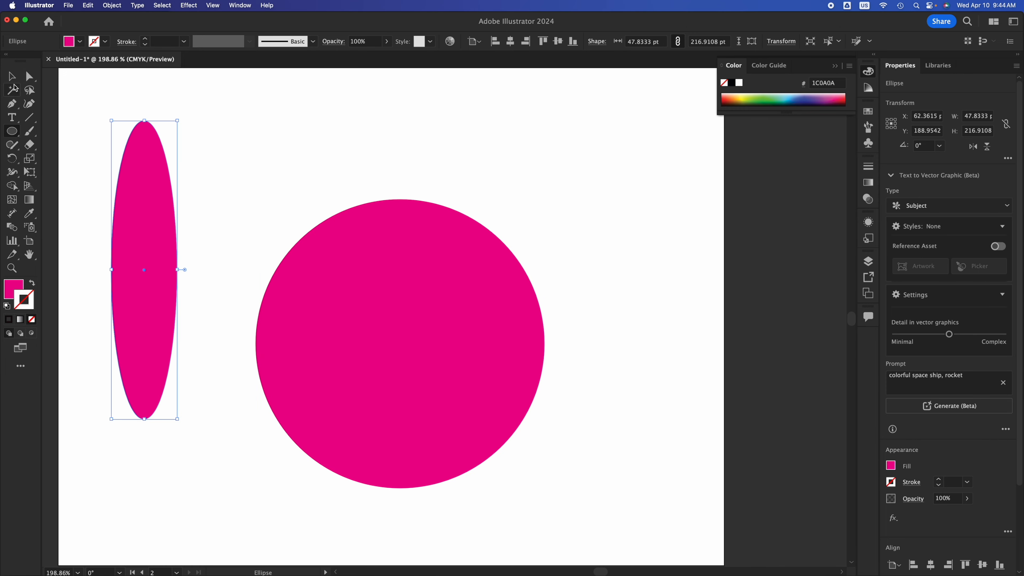
pyautogui.click(12, 81)
pyautogui.click(365, 331)
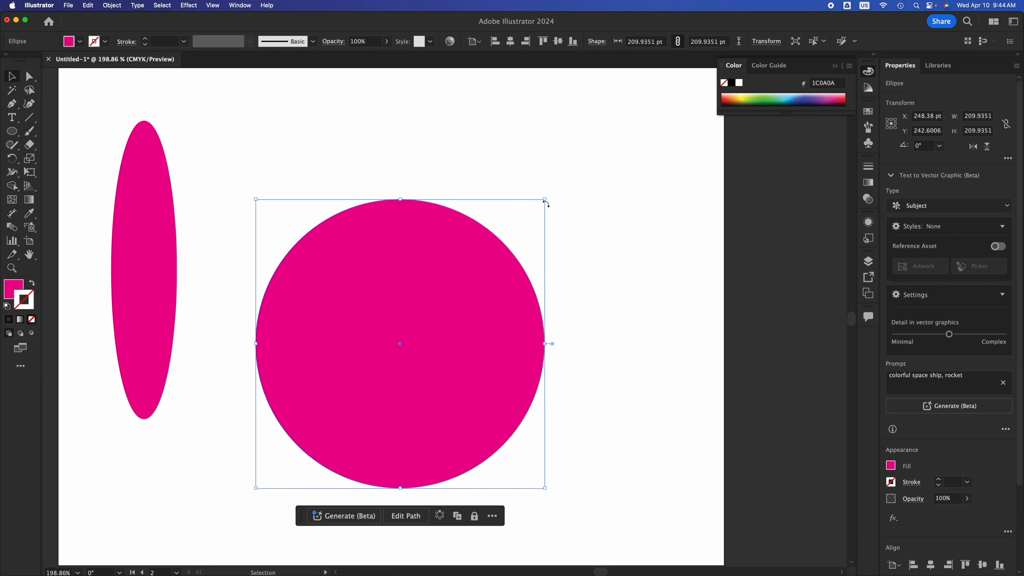
pyautogui.moveTo(546, 201); pyautogui.dragTo(625, 204)
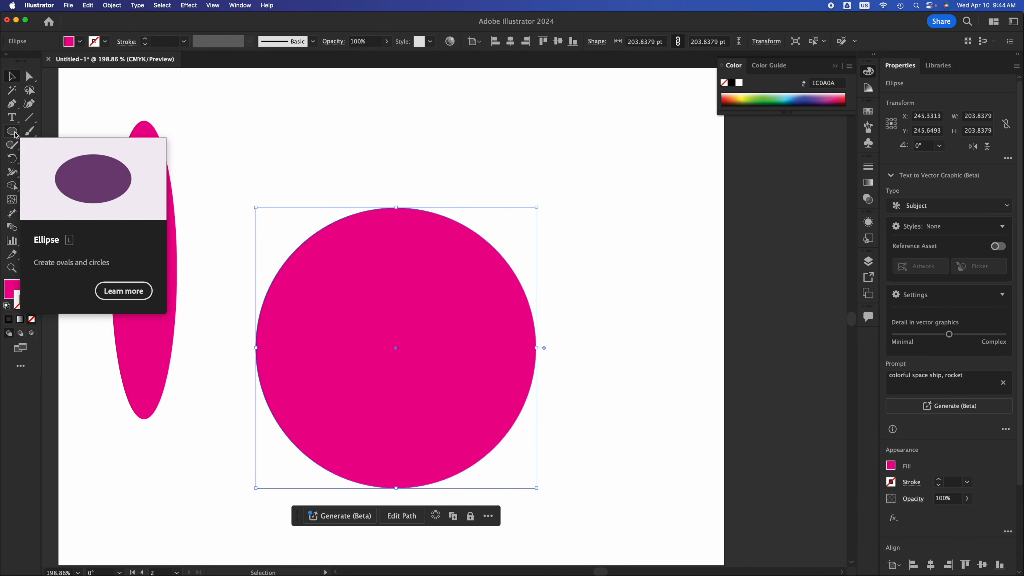
# Draw a hexagon about 72 × 73 pt with the Polygon tool and move it to the circle's upper right
pyautogui.moveTo(16, 136); pyautogui.dragTo(73, 172)
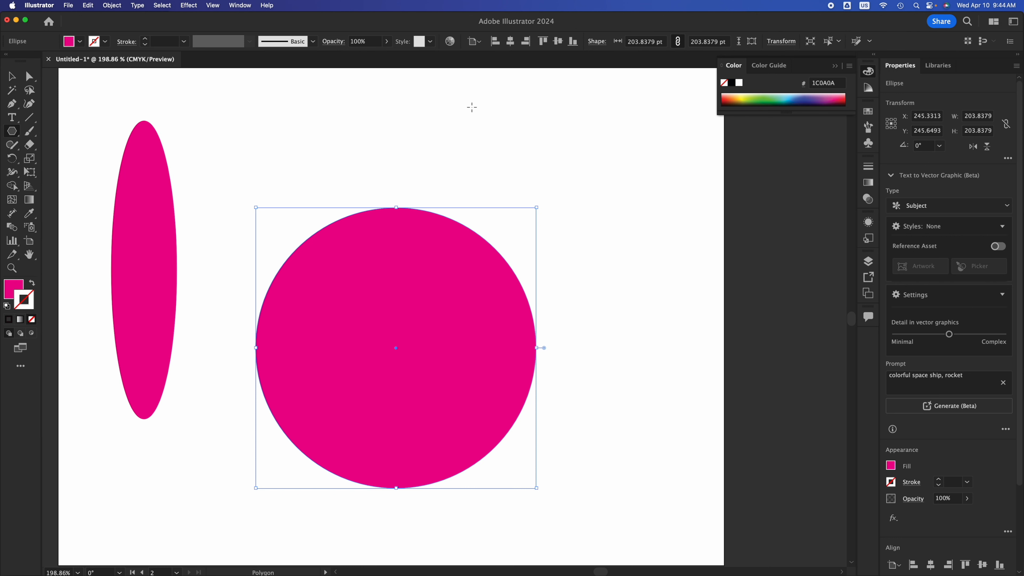
pyautogui.moveTo(469, 101); pyautogui.dragTo(478, 142)
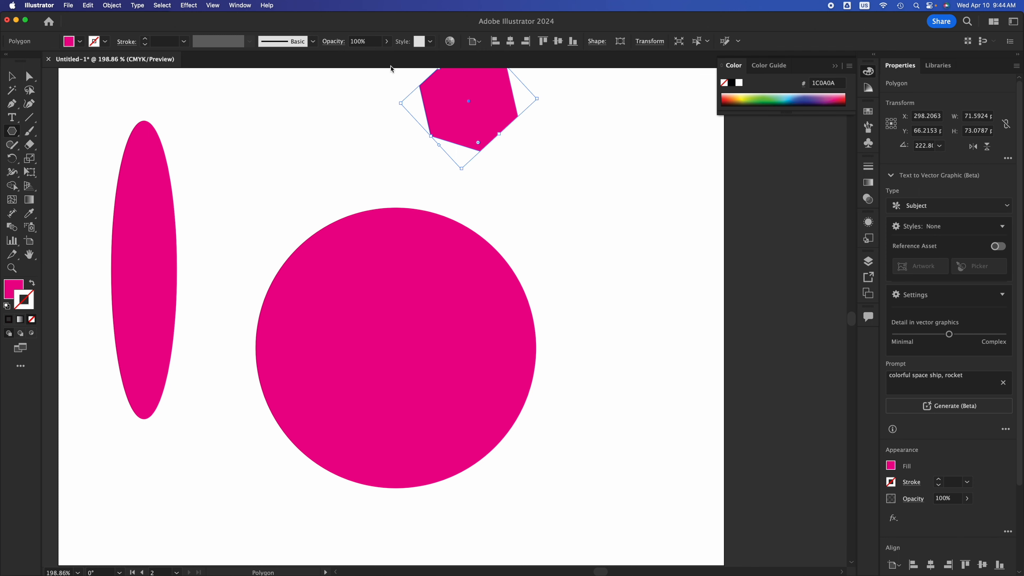
pyautogui.click(13, 76)
pyautogui.moveTo(476, 94); pyautogui.dragTo(574, 220)
# Rotate the hexagon to 270° and move it between the ellipse and the circle, centered at about X 146, Y 98 pt
pyautogui.moveTo(650, 223); pyautogui.dragTo(650, 215)
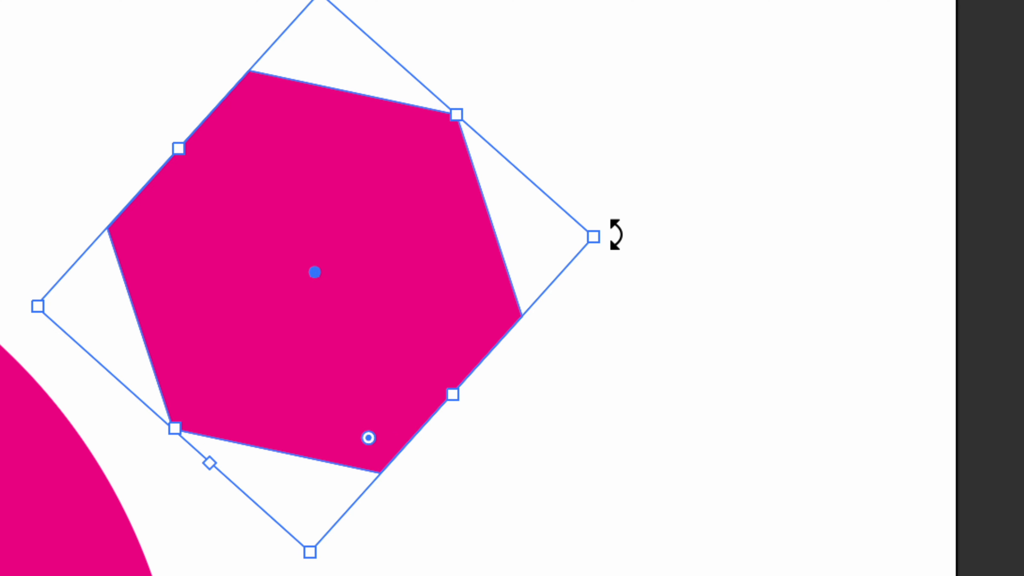
pyautogui.moveTo(631, 224); pyautogui.dragTo(516, 41)
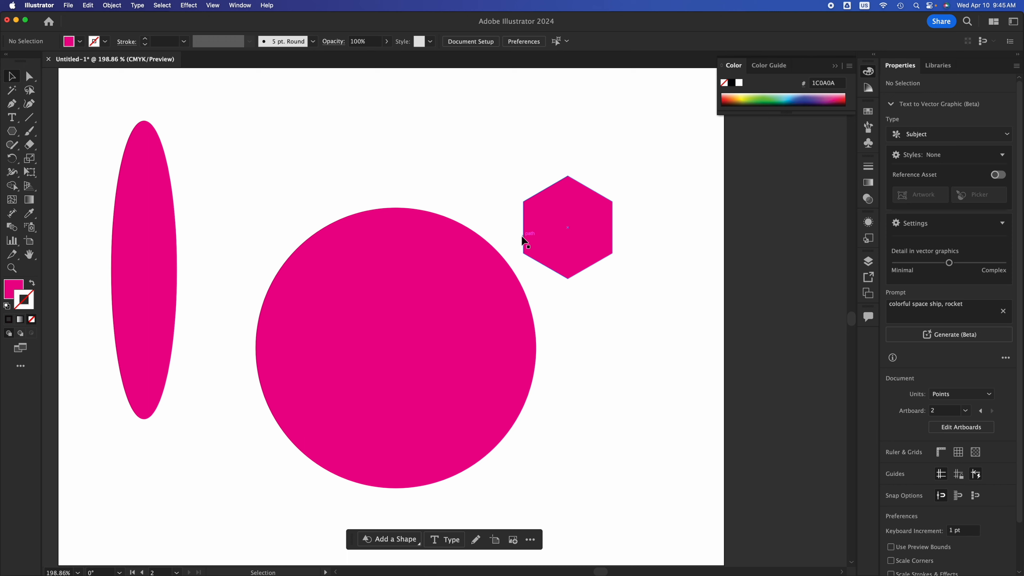
pyautogui.click(524, 235)
pyautogui.moveTo(559, 236); pyautogui.dragTo(256, 155)
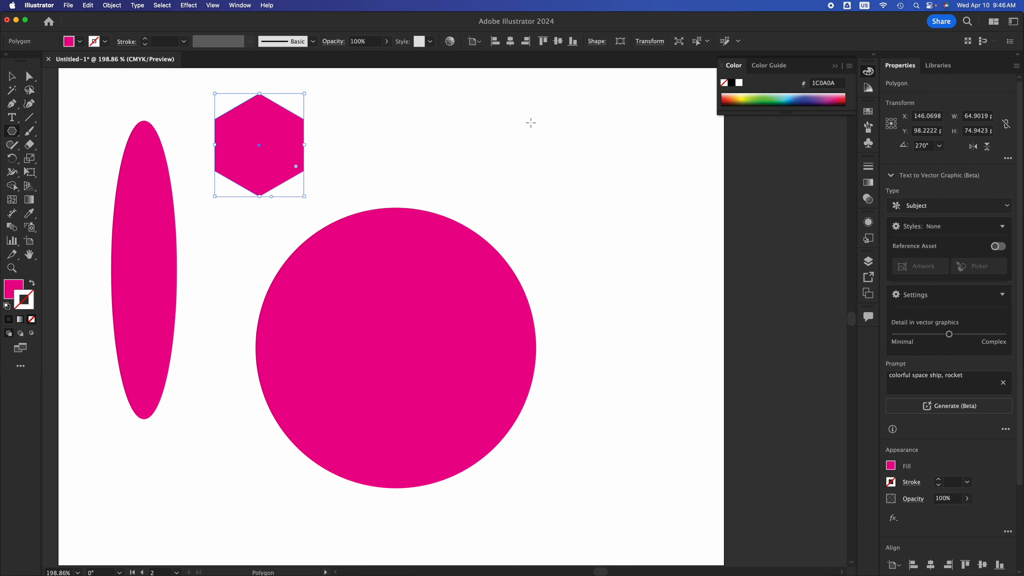
# Start a polygon above the circle's upper right with the Polygon tool and reduce its sides to a triangle about 49 × 57 pt
pyautogui.moveTo(530, 122)
pyautogui.mouseDown()
pyautogui.moveTo(558, 174)
pyautogui.moveTo(552, 160)
pyautogui.mouseUp()
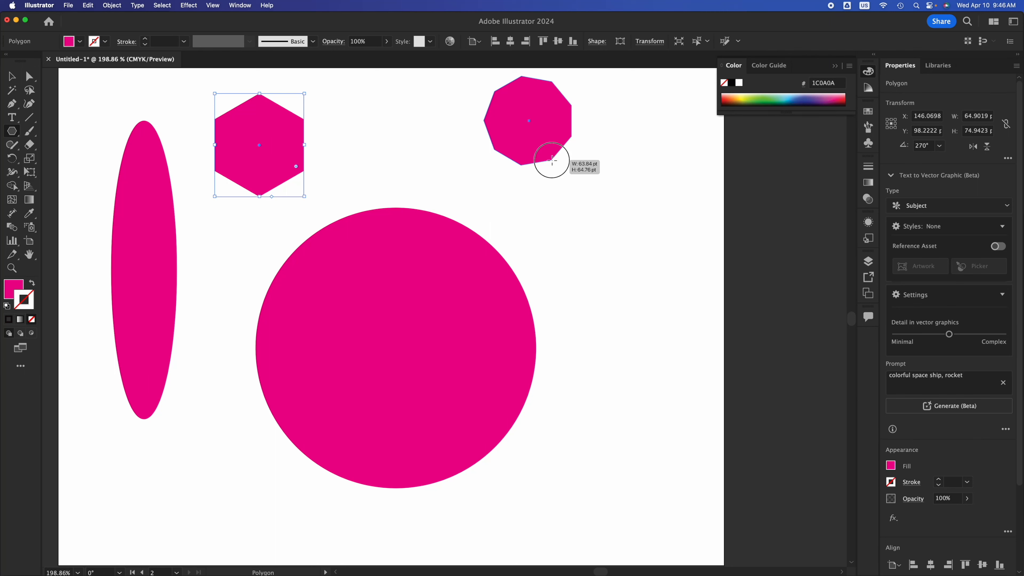
pyautogui.moveTo(552, 160); pyautogui.dragTo(552, 160)
pyautogui.press('Down')
pyautogui.press('Down')
pyautogui.press('Down')
pyautogui.press('Down')
pyautogui.press('Down')
pyautogui.press('Down')
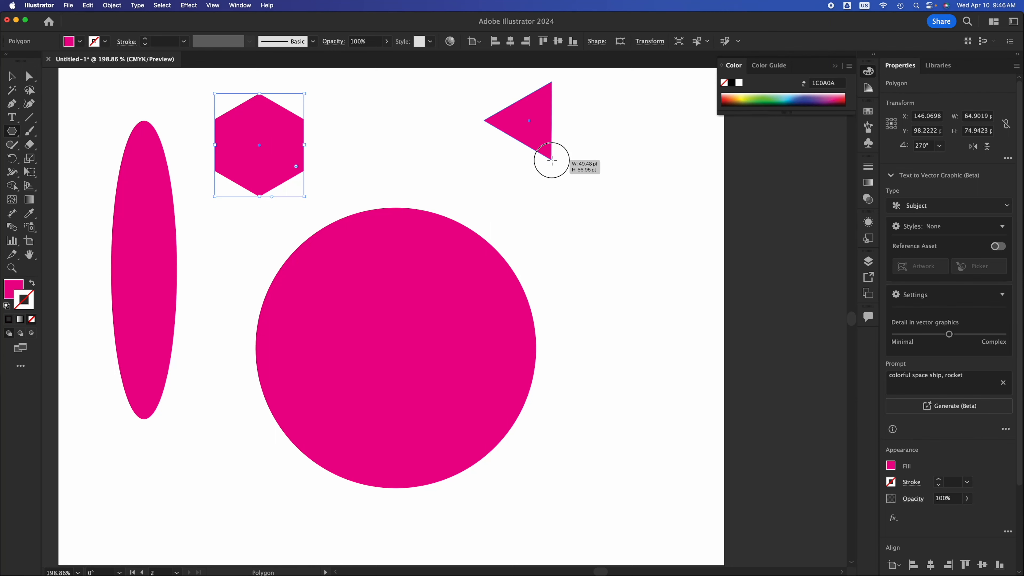
# Increase the polygon's sides to eight while drawing it, at about 63 × 63 pt
pyautogui.press('Up')
pyautogui.press('Up')
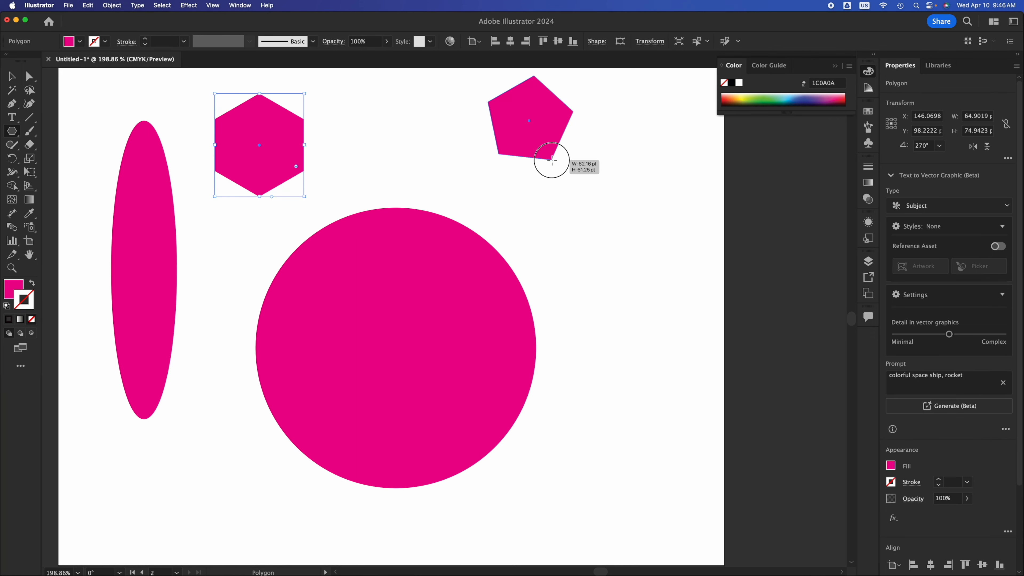
pyautogui.press('Up')
pyautogui.press('Up')
pyautogui.press('Up')
pyautogui.press('Up')
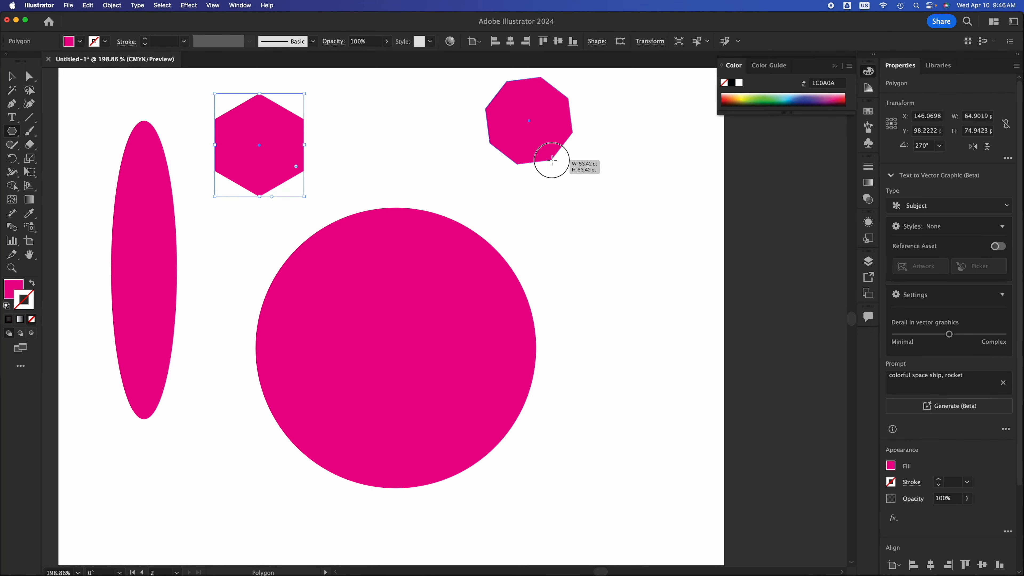
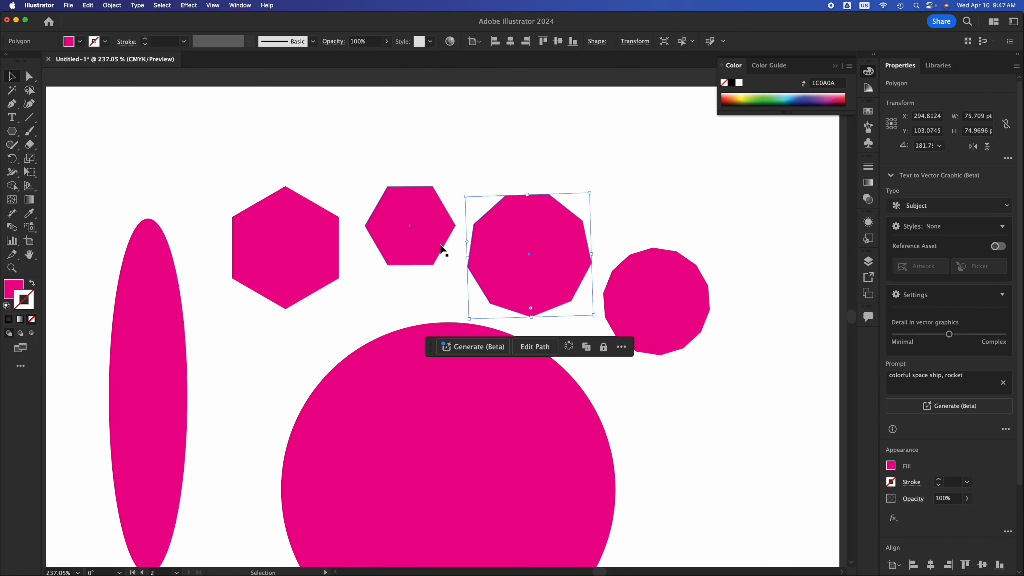
# Deselect the polygon and pan between the two artboards to view the shapes on each
pyautogui.click(647, 227)
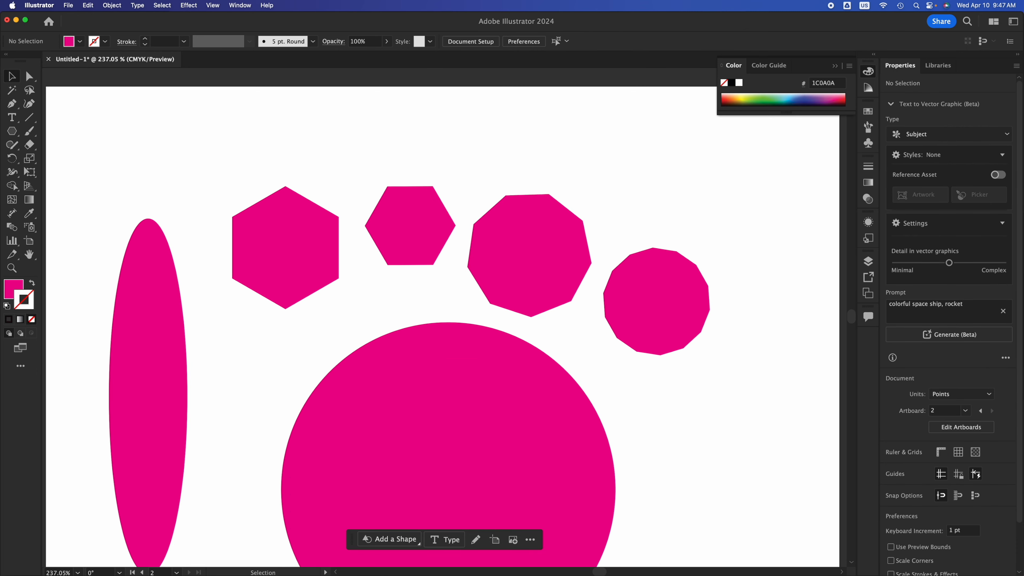
pyautogui.press('space')
pyautogui.moveTo(593, 208); pyautogui.dragTo(501, 84)
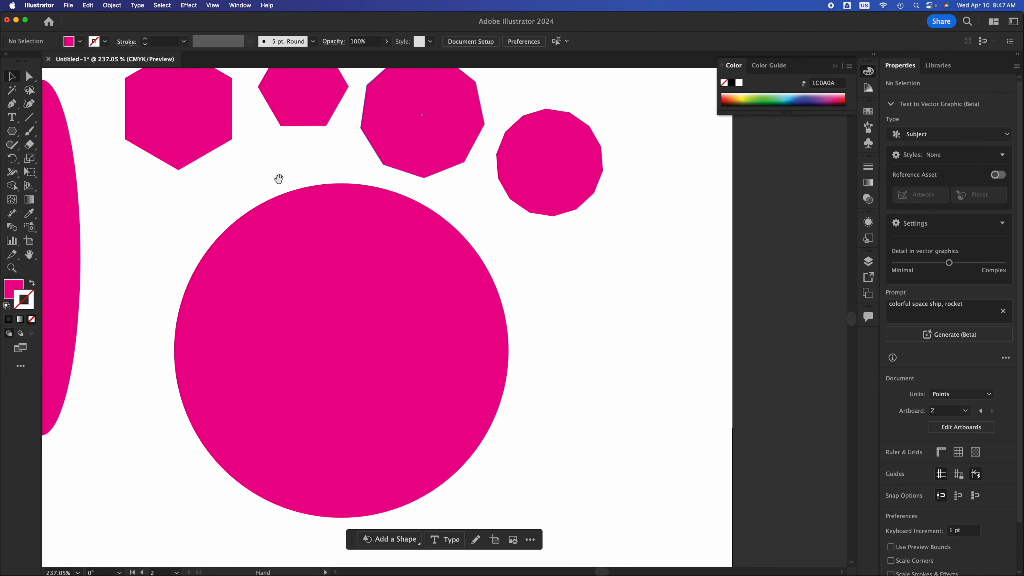
pyautogui.moveTo(279, 179); pyautogui.dragTo(559, 188)
pyautogui.moveTo(390, 206); pyautogui.dragTo(551, 228)
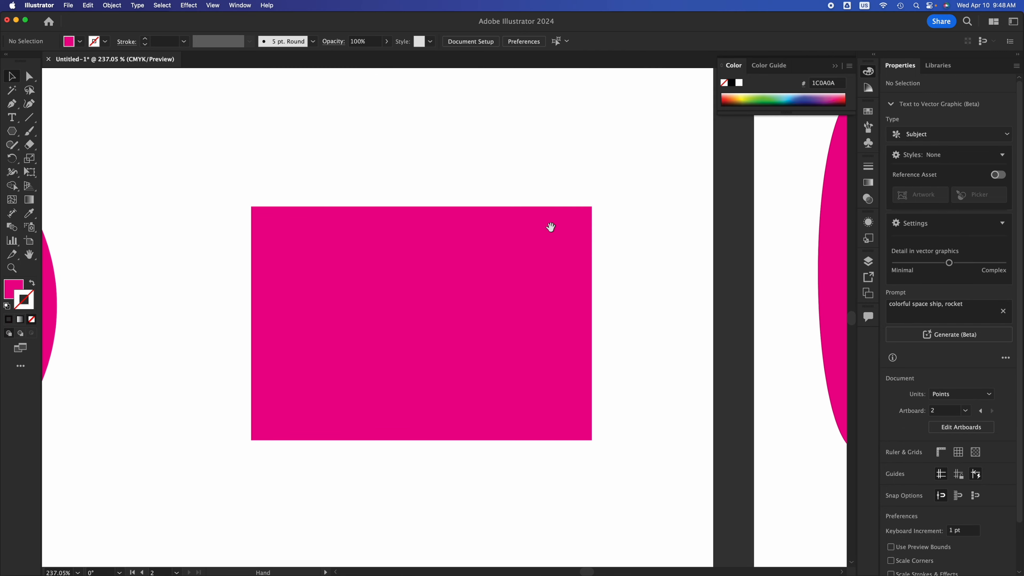
pyautogui.moveTo(631, 229); pyautogui.dragTo(137, 245)
pyautogui.moveTo(498, 256); pyautogui.dragTo(109, 246)
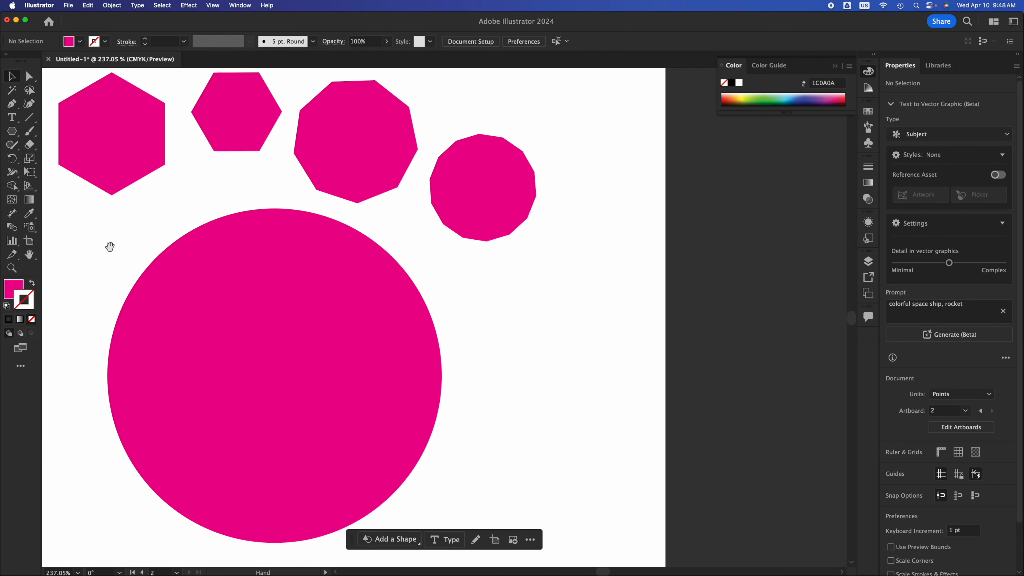
pyautogui.moveTo(203, 181); pyautogui.dragTo(382, 251)
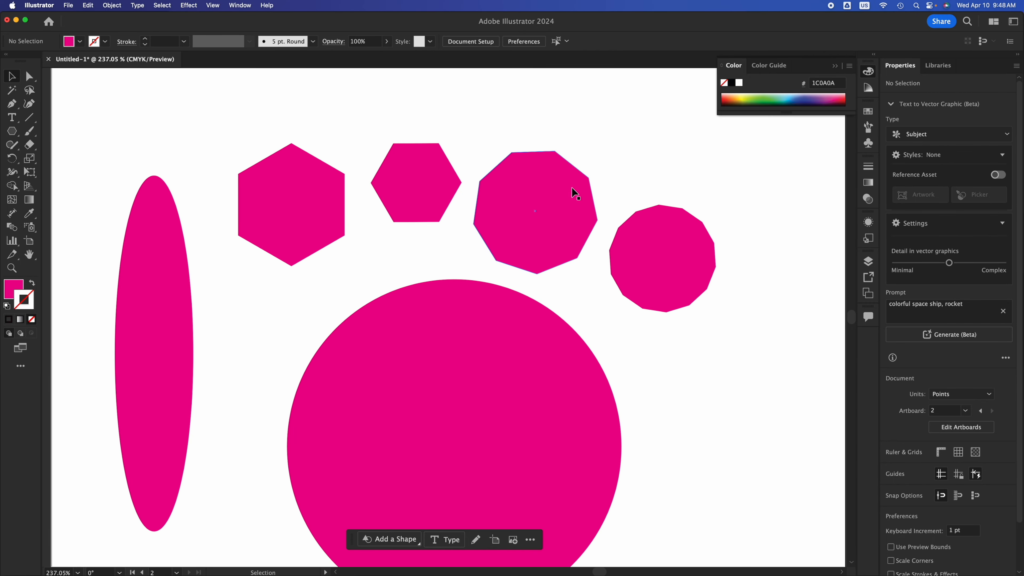
# Zoom in and out around the row of polygons to inspect them close up and within the whole artboard
pyautogui.scroll(1, 571, 184)
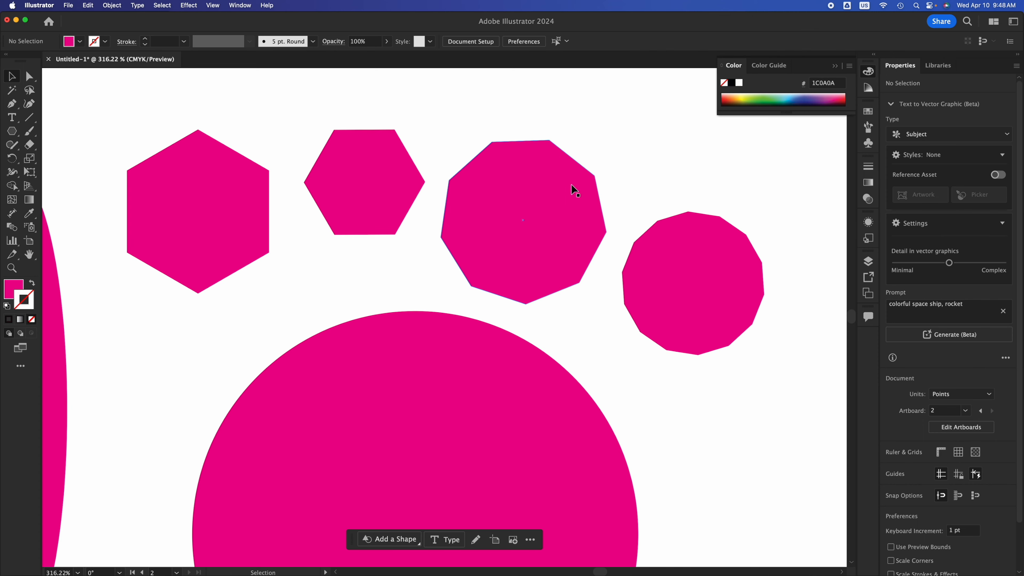
pyautogui.scroll(1, 571, 184)
pyautogui.scroll(-1, 571, 184)
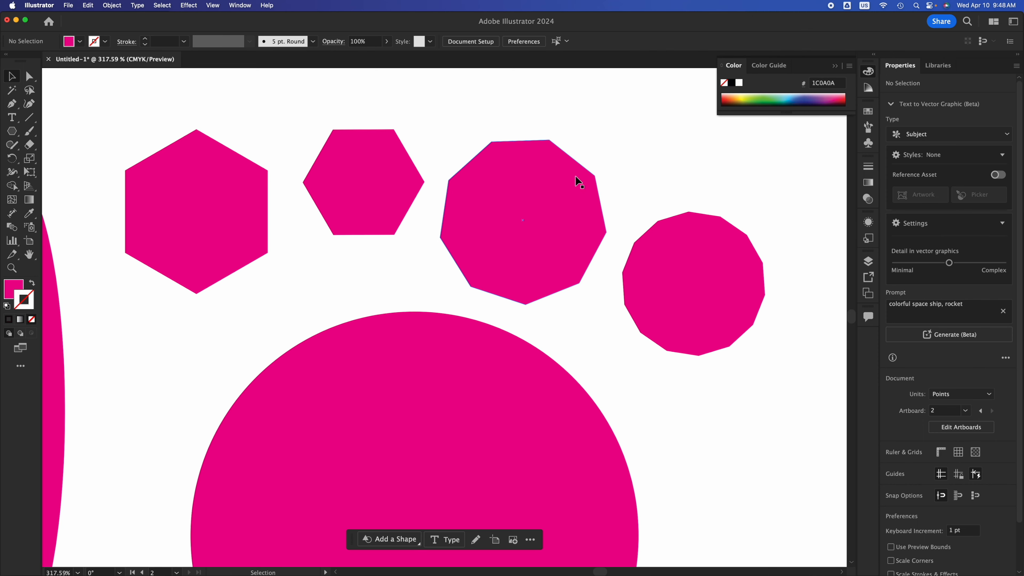
pyautogui.press('a')
pyautogui.scroll(2, 576, 177)
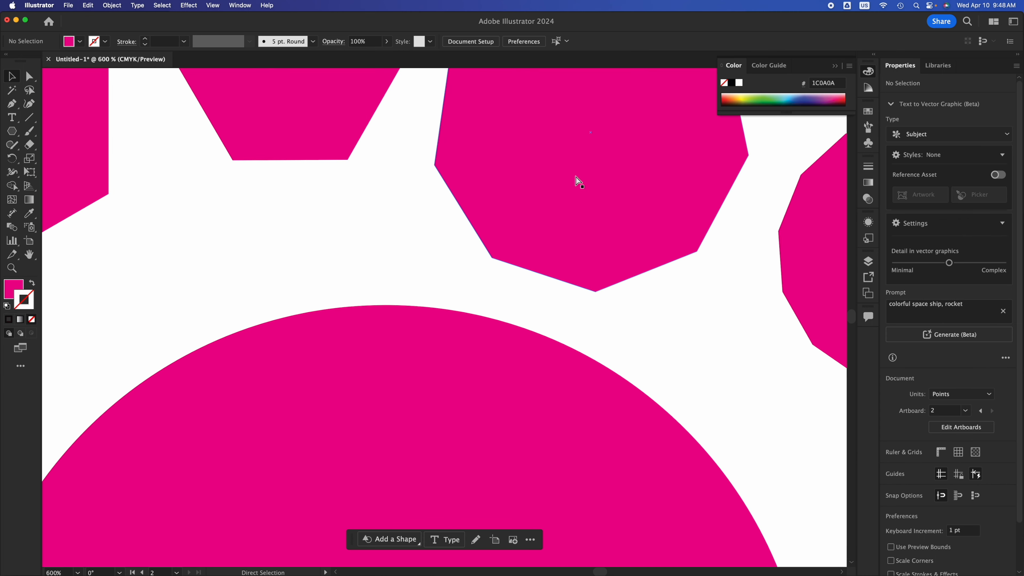
pyautogui.scroll(-1, 577, 177)
pyautogui.press('super+minus')
pyautogui.press('super+equal')
pyautogui.press('super+minus')
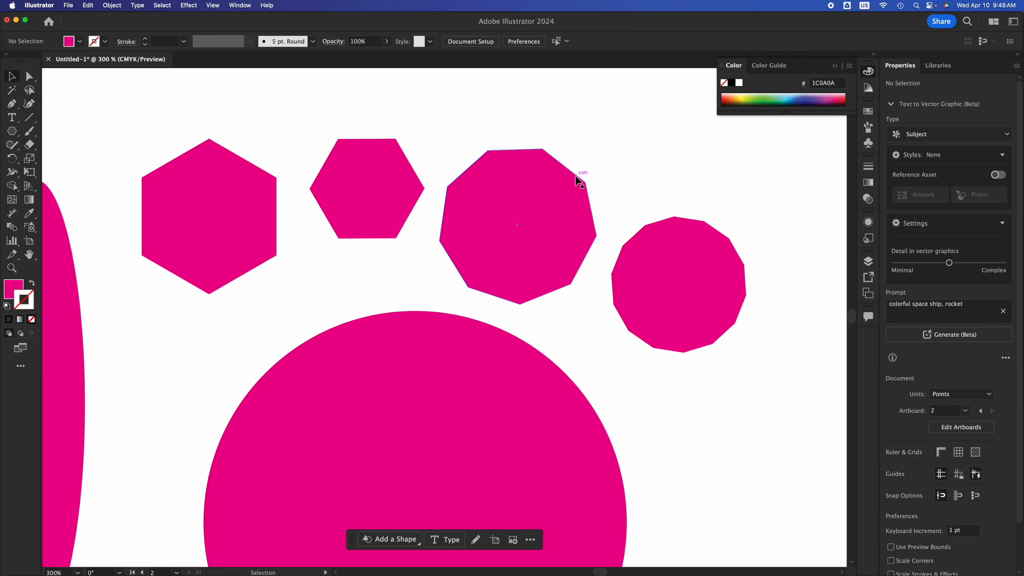
pyautogui.scroll(2, 576, 177)
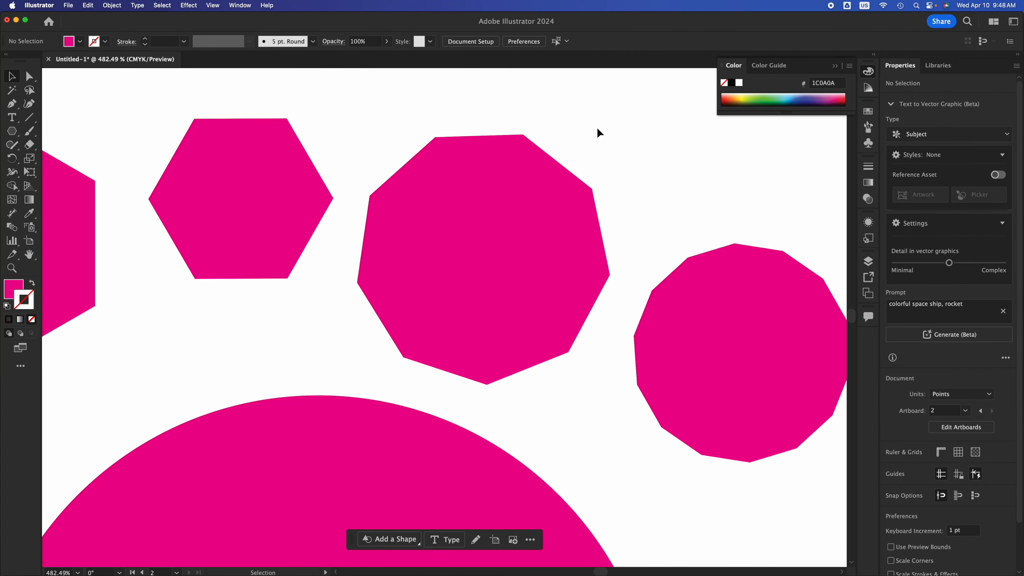
pyautogui.scroll(-5, 597, 129)
pyautogui.scroll(-4, 598, 130)
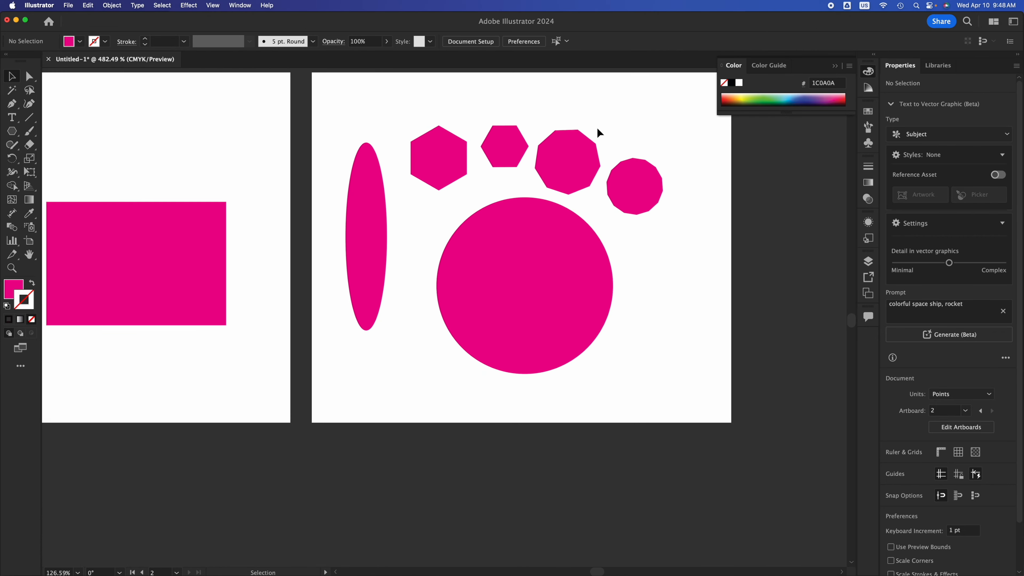
pyautogui.scroll(8, 598, 129)
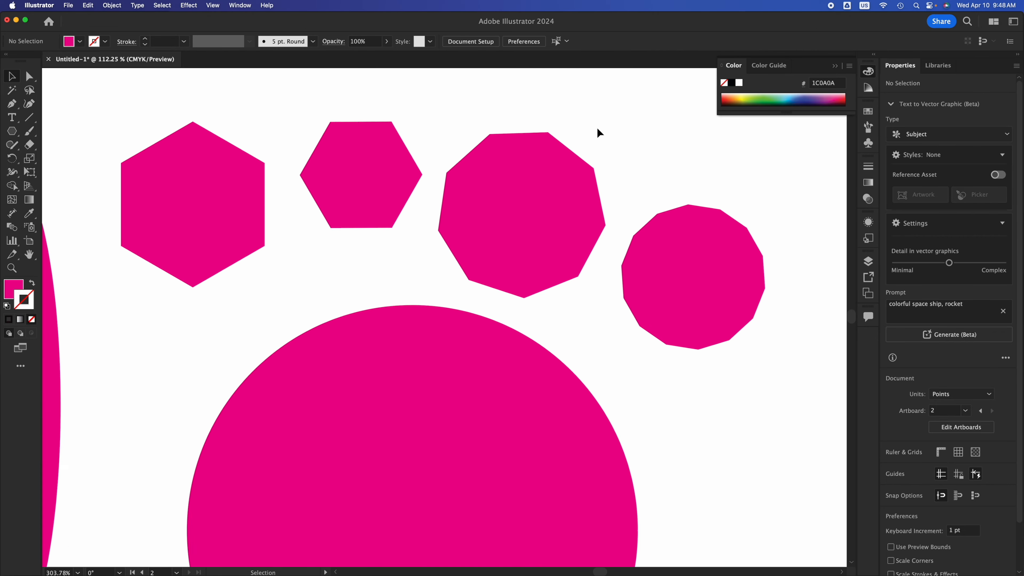
pyautogui.scroll(-1, 597, 129)
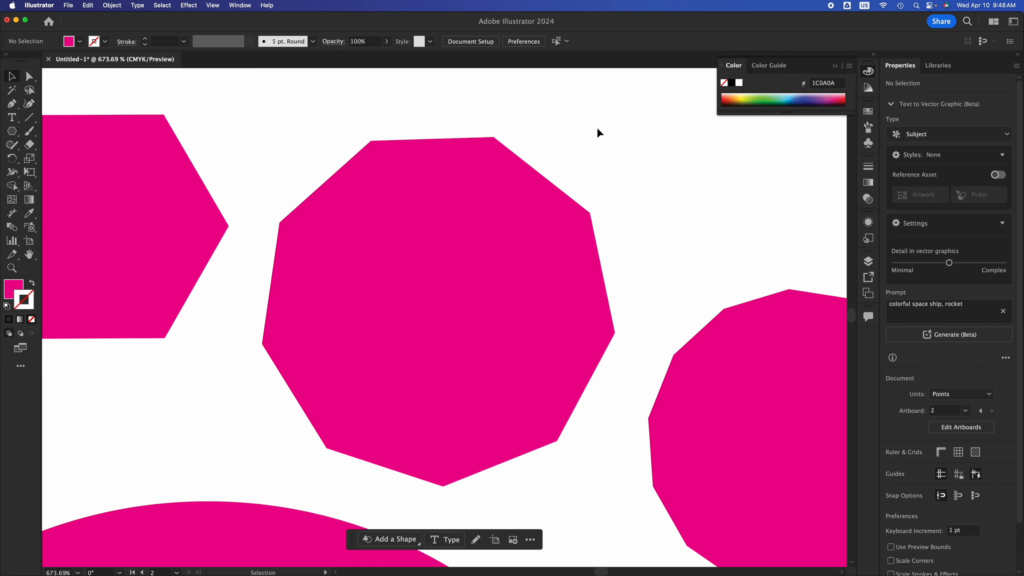
# Pan around the enlarged nine-sided polygon and its neighbours using the temporary Hand tool
pyautogui.press('space')
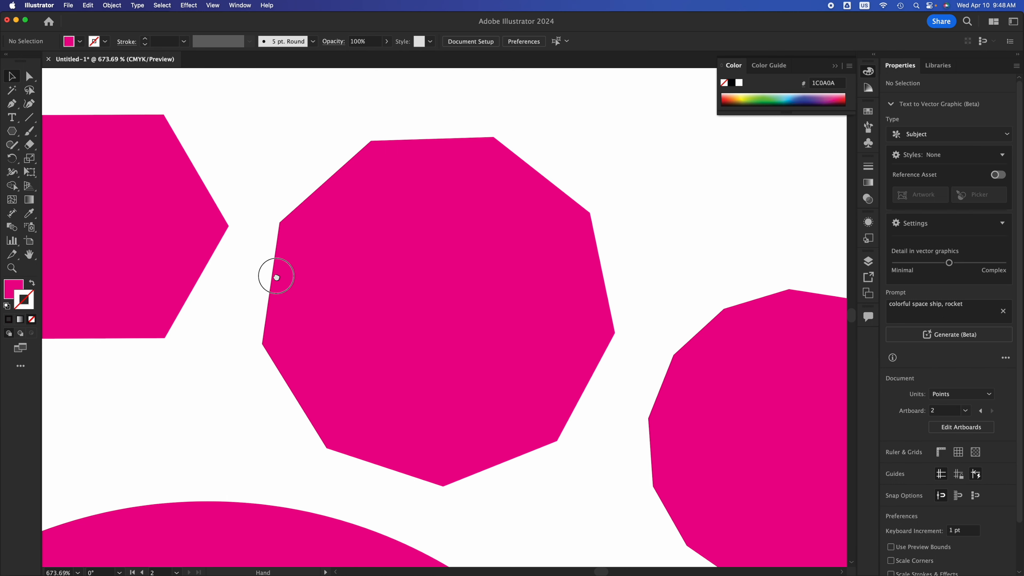
pyautogui.moveTo(270, 274); pyautogui.dragTo(605, 232)
pyautogui.moveTo(332, 210); pyautogui.dragTo(582, 330)
pyautogui.moveTo(688, 267); pyautogui.dragTo(239, 219)
pyautogui.moveTo(631, 372); pyautogui.dragTo(421, 258)
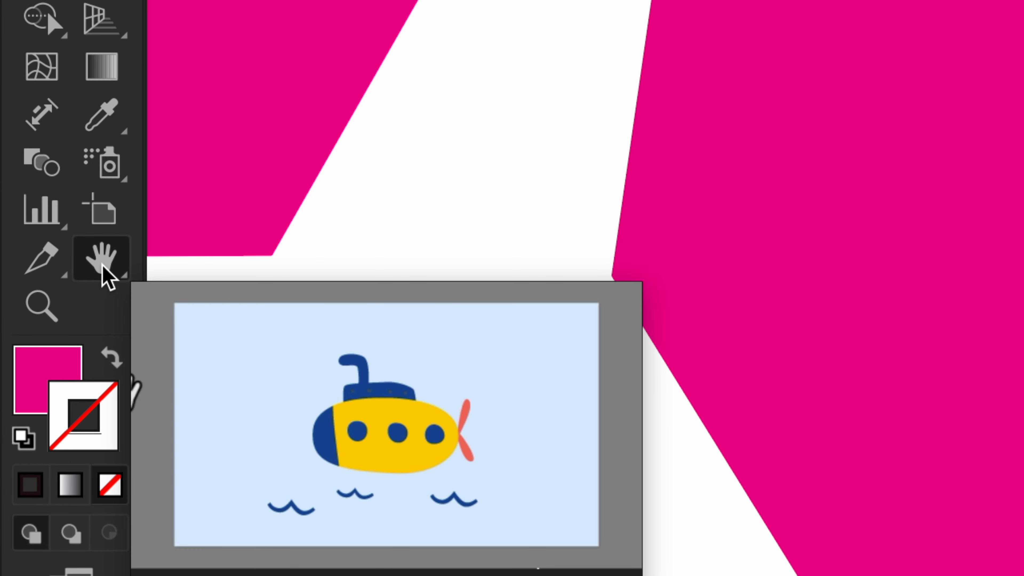
# Pan over the polygons and the large circle with the Hand tool, zoom out to the artboard and return to the Selection tool
pyautogui.click(101, 271)
pyautogui.moveTo(688, 226); pyautogui.dragTo(323, 169)
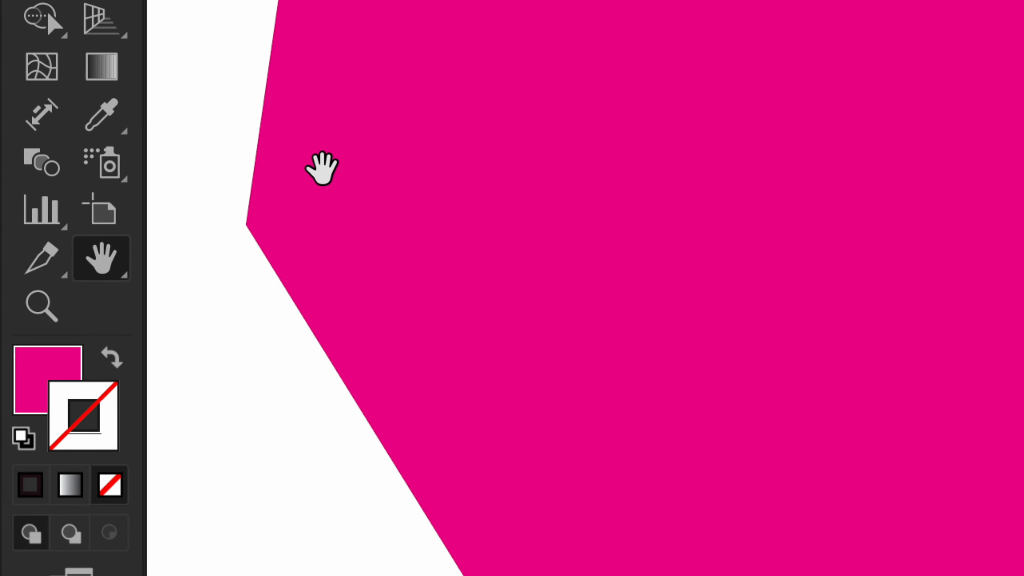
pyautogui.moveTo(750, 195); pyautogui.dragTo(566, 212)
pyautogui.scroll(-4, 567, 211)
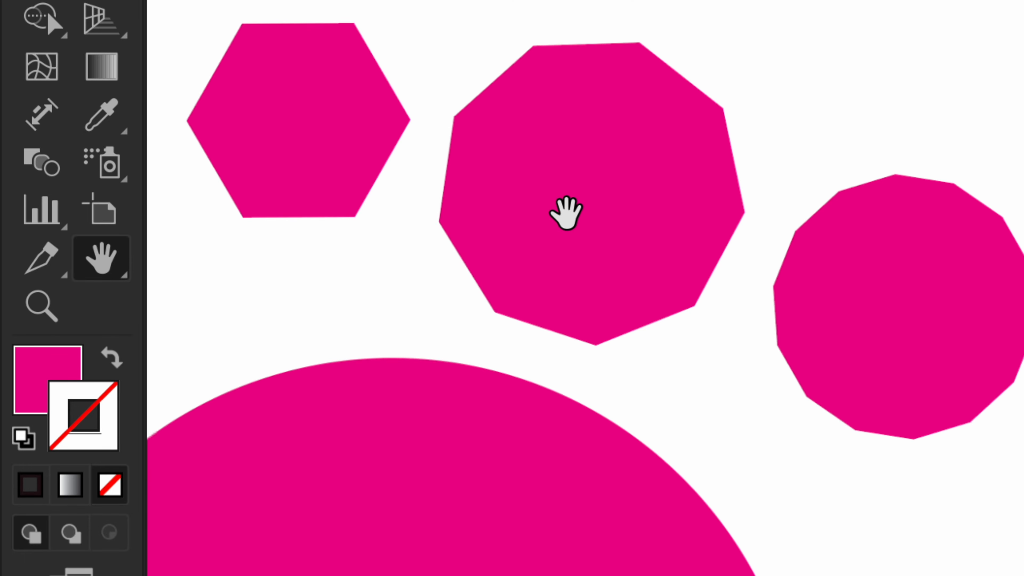
pyautogui.moveTo(509, 347); pyautogui.dragTo(701, 112)
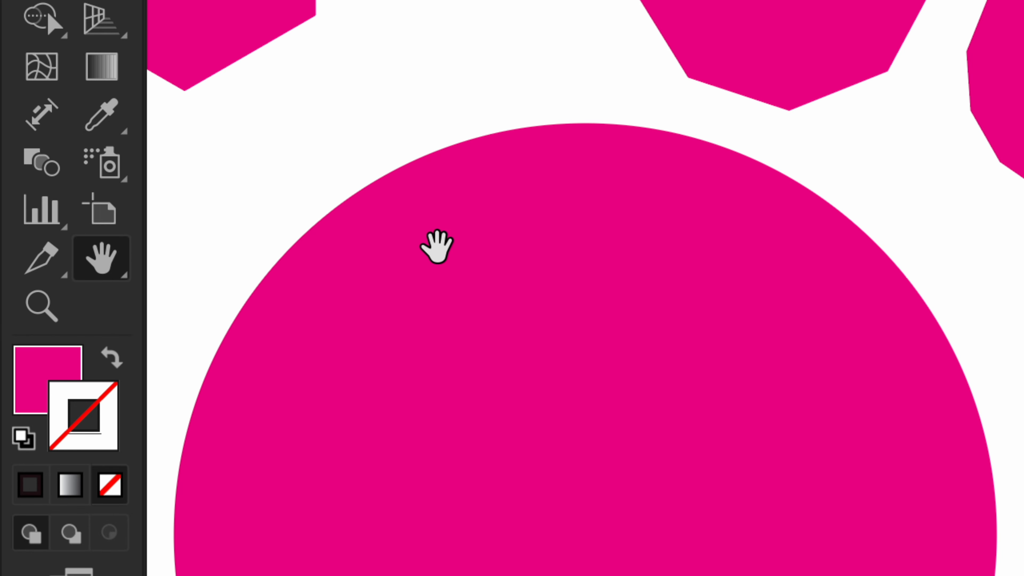
pyautogui.moveTo(437, 247); pyautogui.dragTo(491, 106)
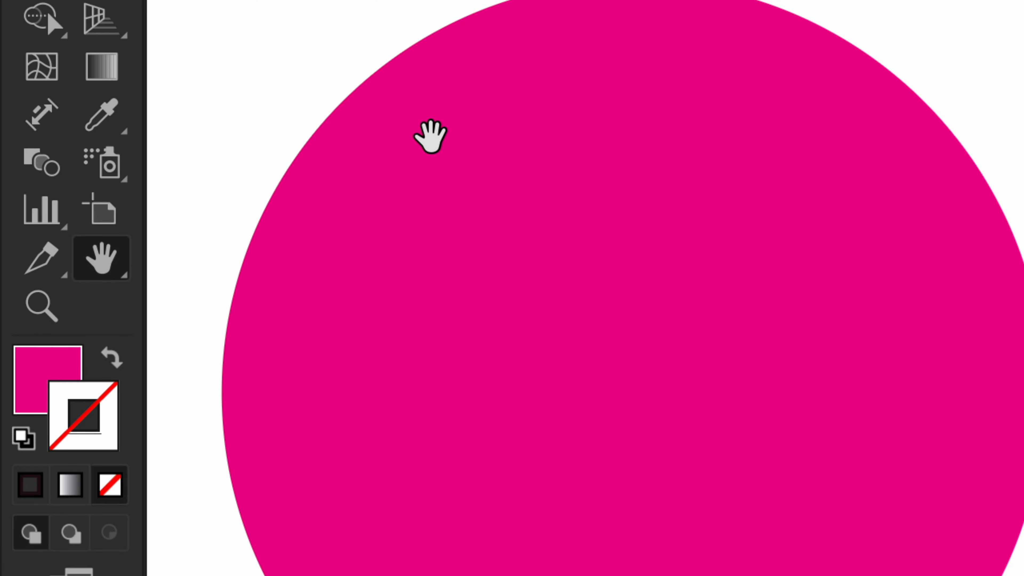
pyautogui.scroll(-5, 430, 136)
pyautogui.press('v')
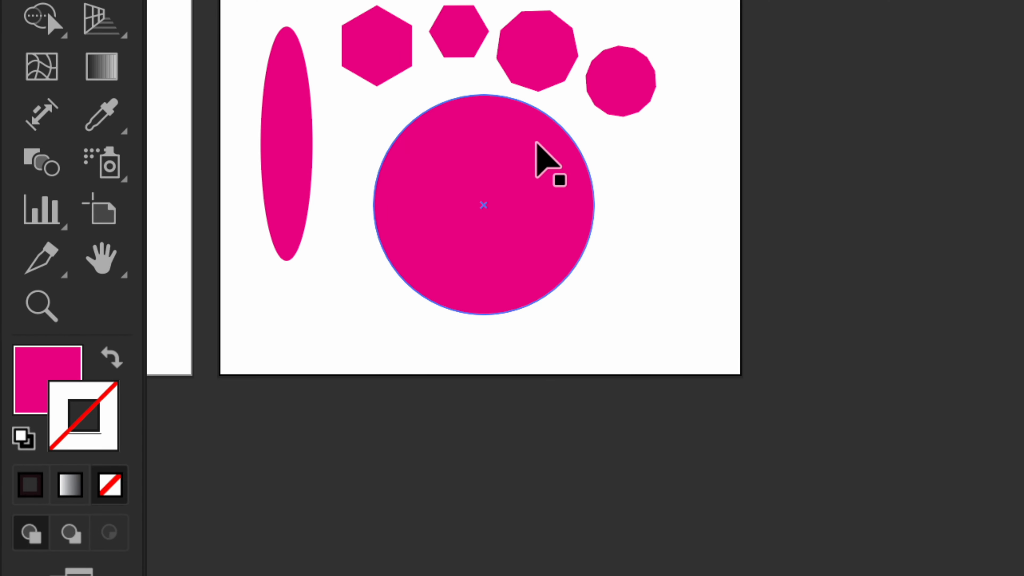
# Choose the Star tool as the active shape tool and delete the large circle and the rectangle from the first artboard
pyautogui.click(15, 134)
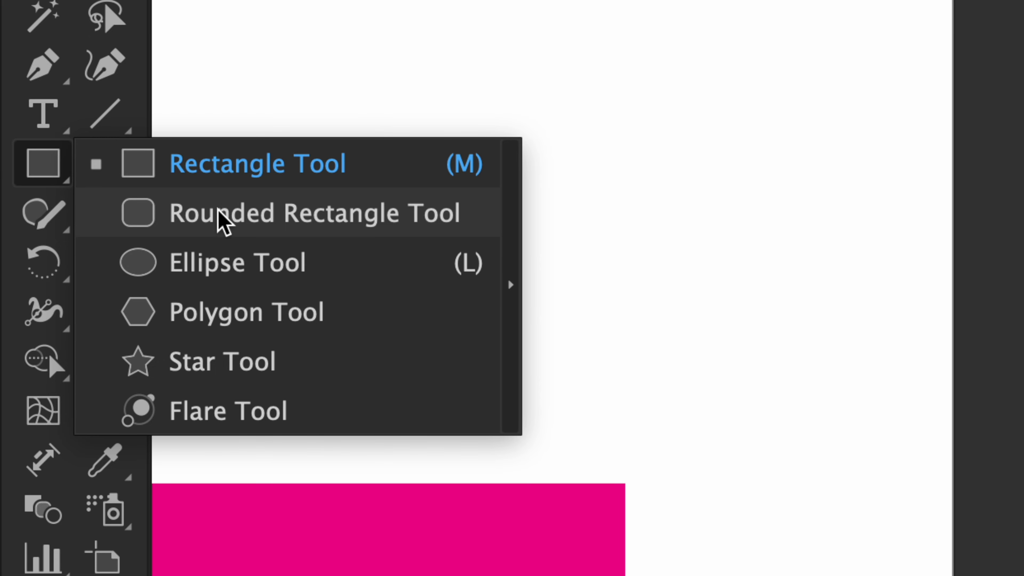
pyautogui.click(194, 363)
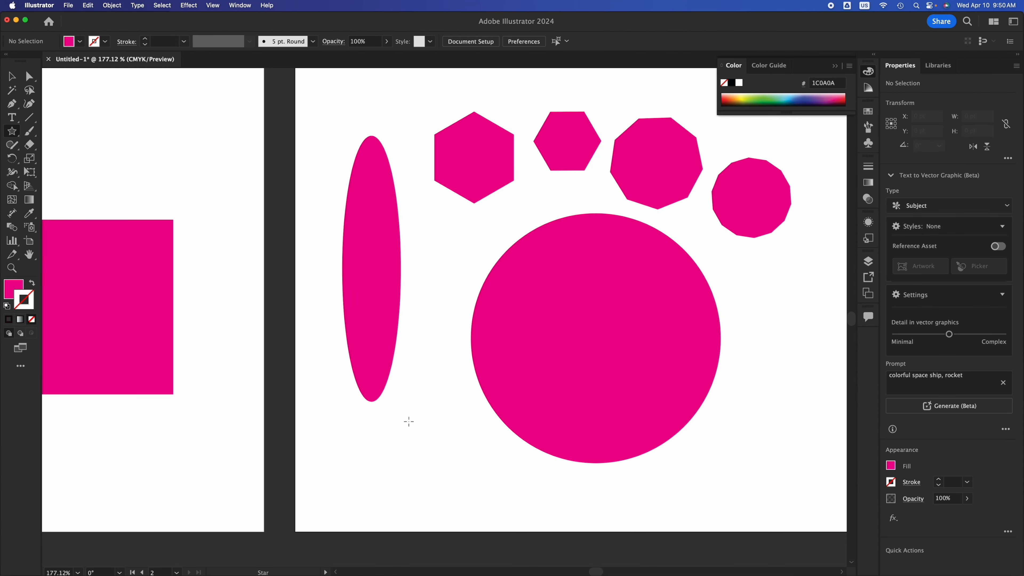
pyautogui.hscroll(-15, 348, 387)
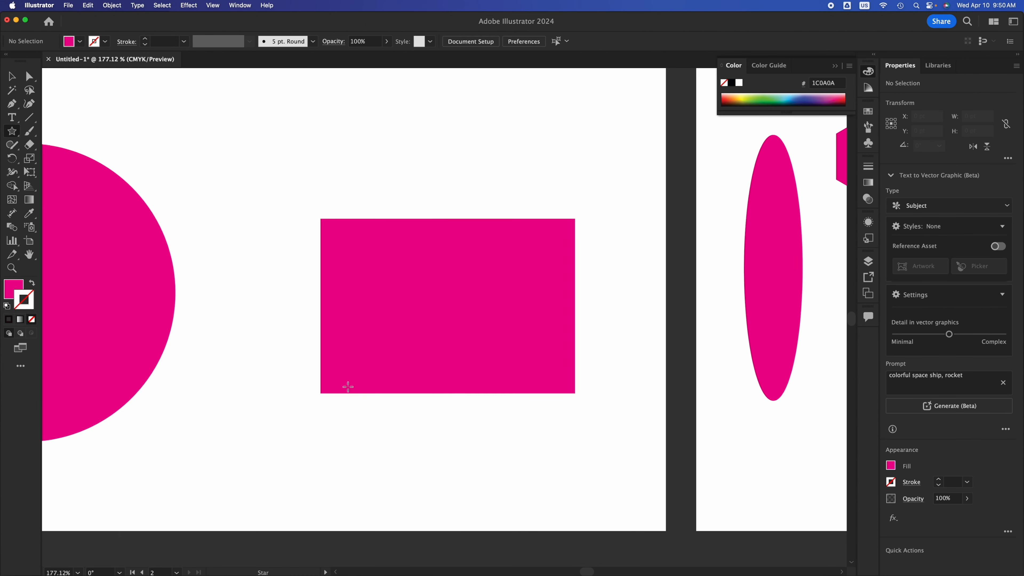
pyautogui.hscroll(-5, 348, 387)
pyautogui.press('v')
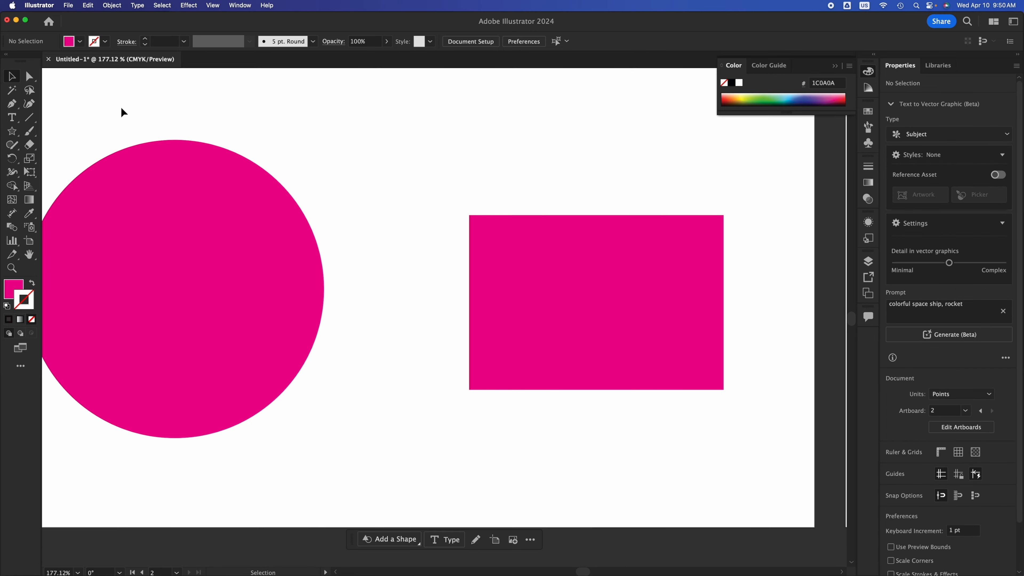
pyautogui.moveTo(147, 109); pyautogui.dragTo(508, 321)
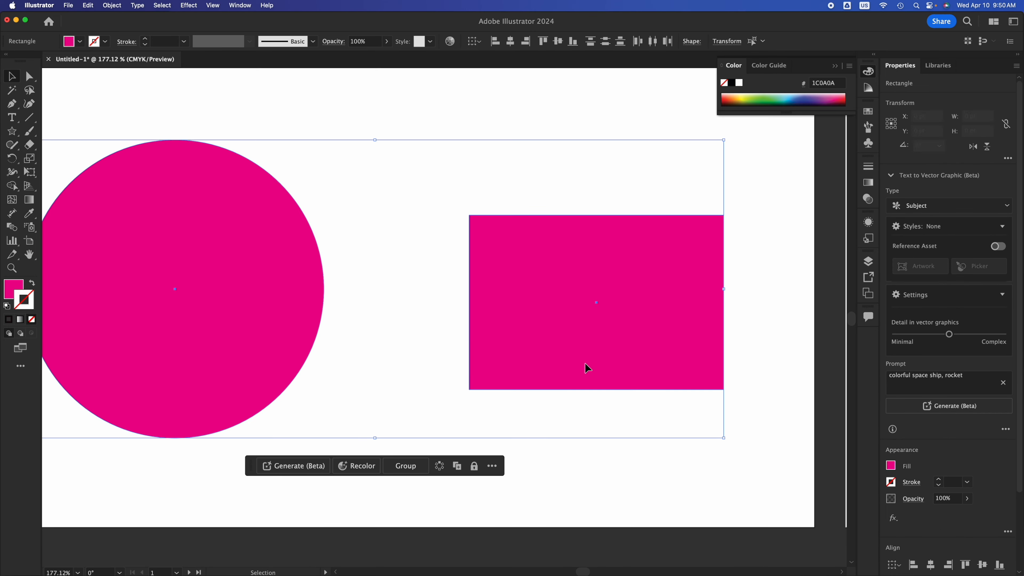
pyautogui.press('Delete')
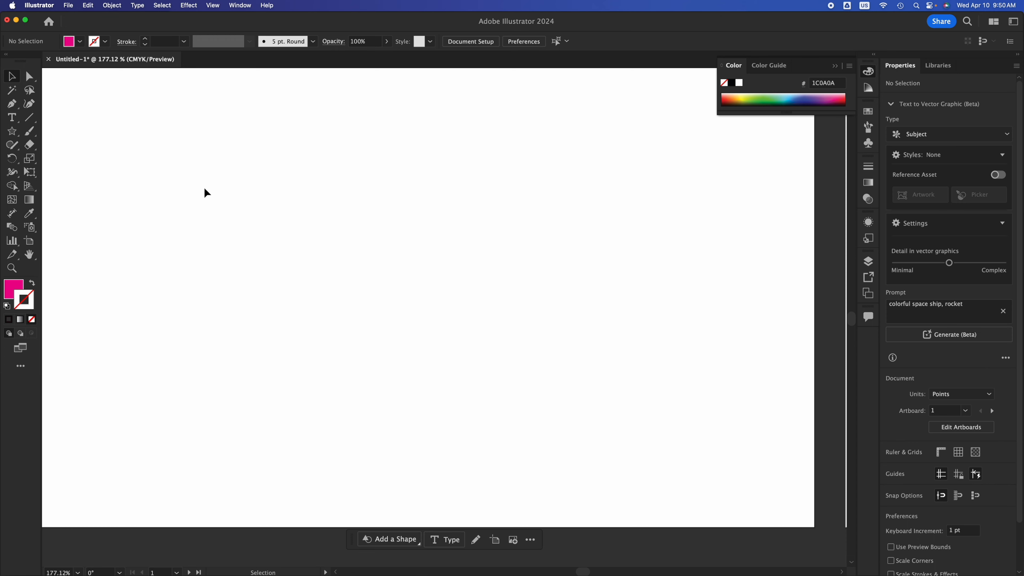
# Draw a five-pointed star about 341 × 324 pt on the first artboard and move it to about X 328, Y 209 pt
pyautogui.click(14, 134)
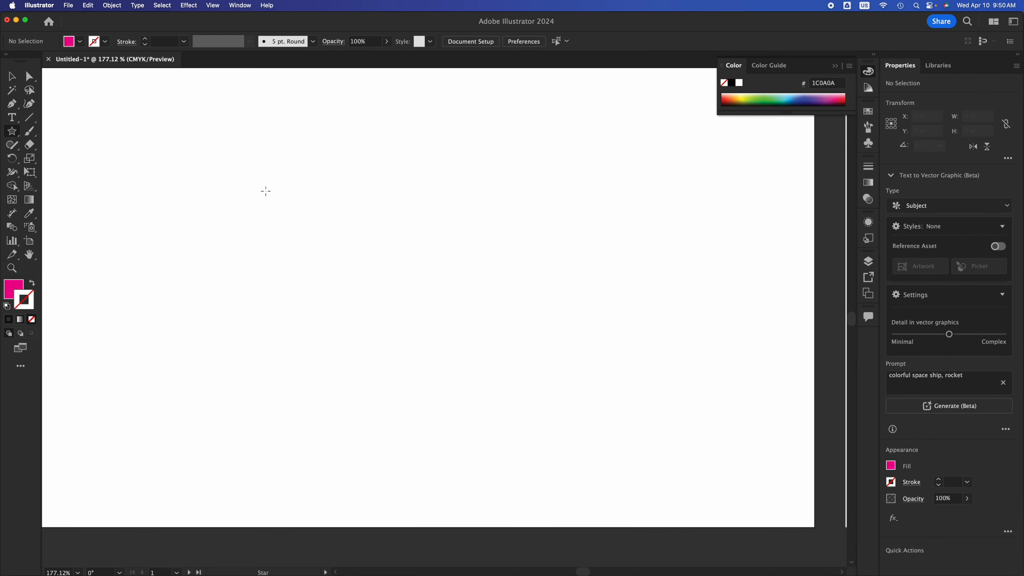
pyautogui.moveTo(263, 168)
pyautogui.mouseDown()
pyautogui.moveTo(359, 277)
pyautogui.moveTo(427, 315)
pyautogui.mouseUp()
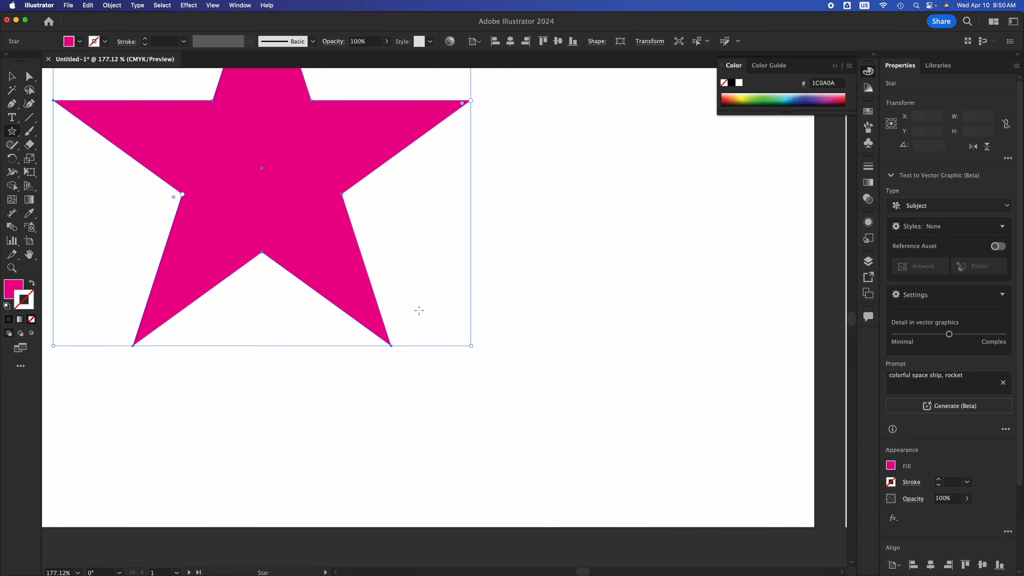
pyautogui.click(12, 77)
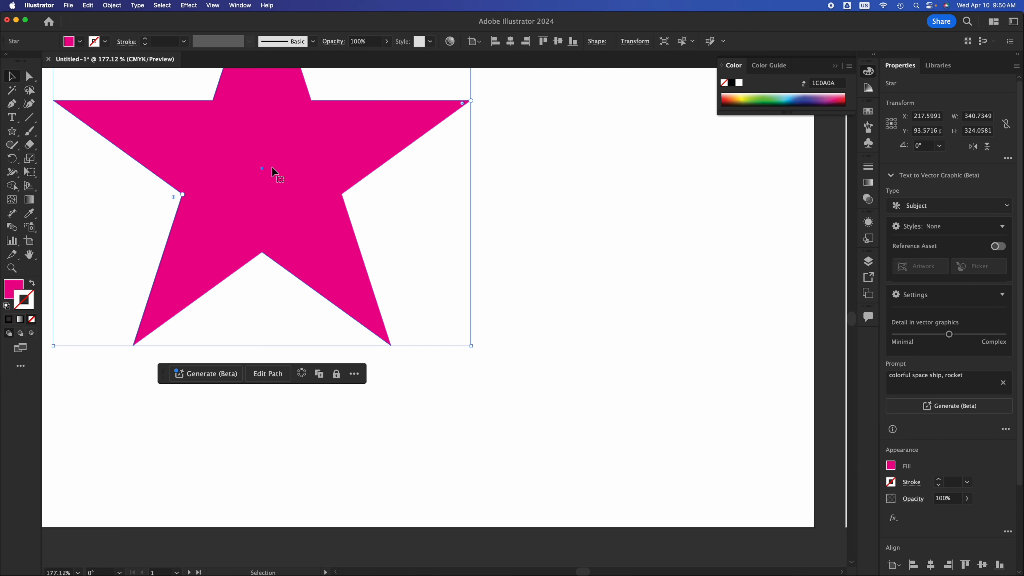
pyautogui.moveTo(254, 127); pyautogui.dragTo(387, 261)
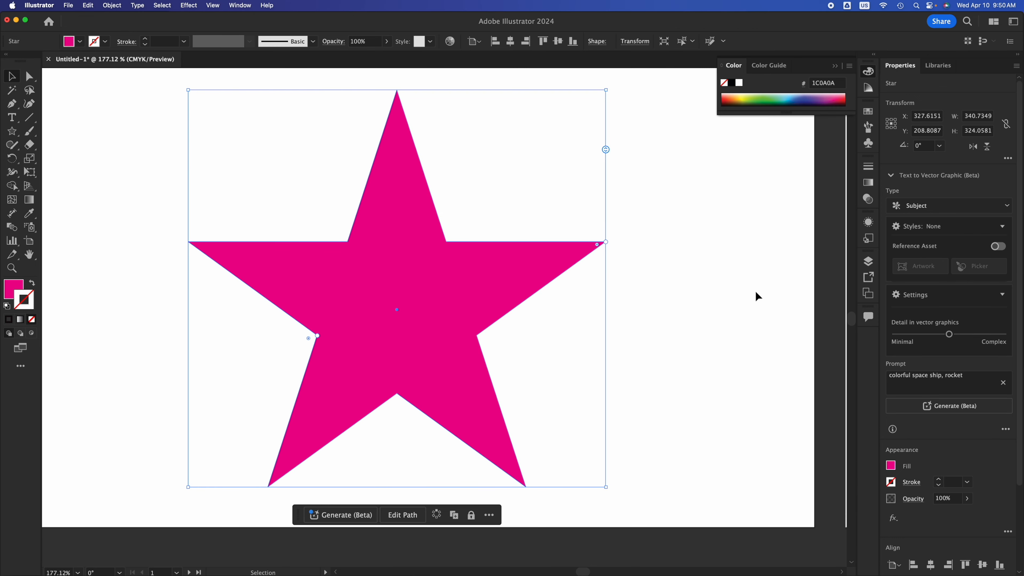
# Move the large five-pointed star across the first artboard to about X 238, Y 210 pt
pyautogui.click(739, 294)
pyautogui.moveTo(490, 266); pyautogui.dragTo(316, 292)
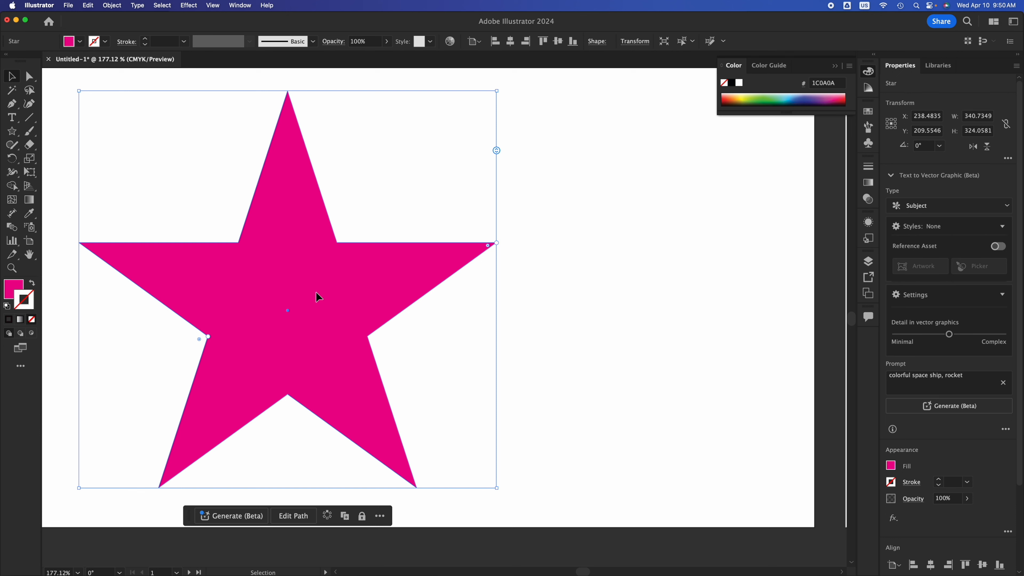
# Draw a starburst with dozens of points, about 140 pt wide, beside the large star and move it to the middle of the remaining space
pyautogui.click(15, 134)
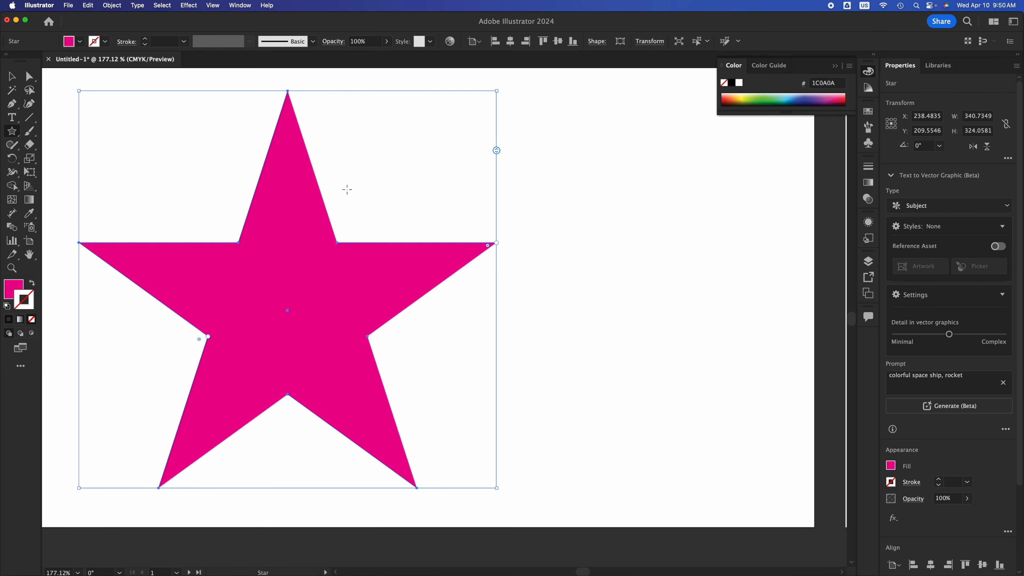
pyautogui.moveTo(590, 190); pyautogui.dragTo(640, 258)
pyautogui.press('Down')
pyautogui.press('Down')
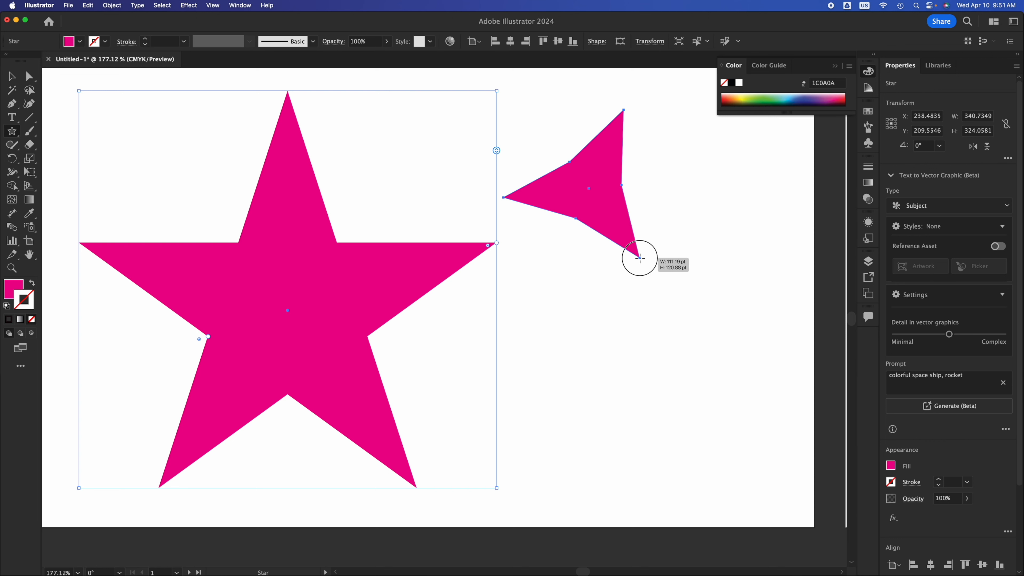
pyautogui.press('Up')
pyautogui.press('Up')
pyautogui.press('Up')
pyautogui.press('Up')
pyautogui.press('Up')
pyautogui.moveTo(640, 258); pyautogui.dragTo(639, 258)
pyautogui.press('Up')
pyautogui.press('Up')
pyautogui.press('Up')
pyautogui.press('Up')
pyautogui.press('Up')
pyautogui.press('Up')
pyautogui.press('Up')
pyautogui.press('Up')
pyautogui.press('Up')
pyautogui.press('Up')
pyautogui.press('Up')
pyautogui.press('Up')
pyautogui.press('Up')
pyautogui.press('Up')
pyautogui.press('Up')
pyautogui.press('Up')
pyautogui.press('Up')
pyautogui.press('Up')
pyautogui.press('Up')
pyautogui.press('Up')
pyautogui.press('Up')
pyautogui.press('Up')
pyautogui.press('Up')
pyautogui.press('Up')
pyautogui.press('Up')
pyautogui.press('Up')
pyautogui.press('Up')
pyautogui.press('Up')
pyautogui.press('Up')
pyautogui.press('Up')
pyautogui.press('Up')
pyautogui.press('Up')
pyautogui.press('Up')
pyautogui.press('Up')
pyautogui.press('Up')
pyautogui.press('Up')
pyautogui.press('Up')
pyautogui.press('Up')
pyautogui.press('Up')
pyautogui.press('Up')
pyautogui.press('Up')
pyautogui.press('Up')
pyautogui.press('Up')
pyautogui.press('Up')
pyautogui.press('Up')
pyautogui.press('Up')
pyautogui.press('Up')
pyautogui.press('Up')
pyautogui.press('Up')
pyautogui.press('Up')
pyautogui.press('Up')
pyautogui.press('Up')
pyautogui.press('Up')
pyautogui.press('Up')
pyautogui.press('Up')
pyautogui.press('Up')
pyautogui.click(13, 76)
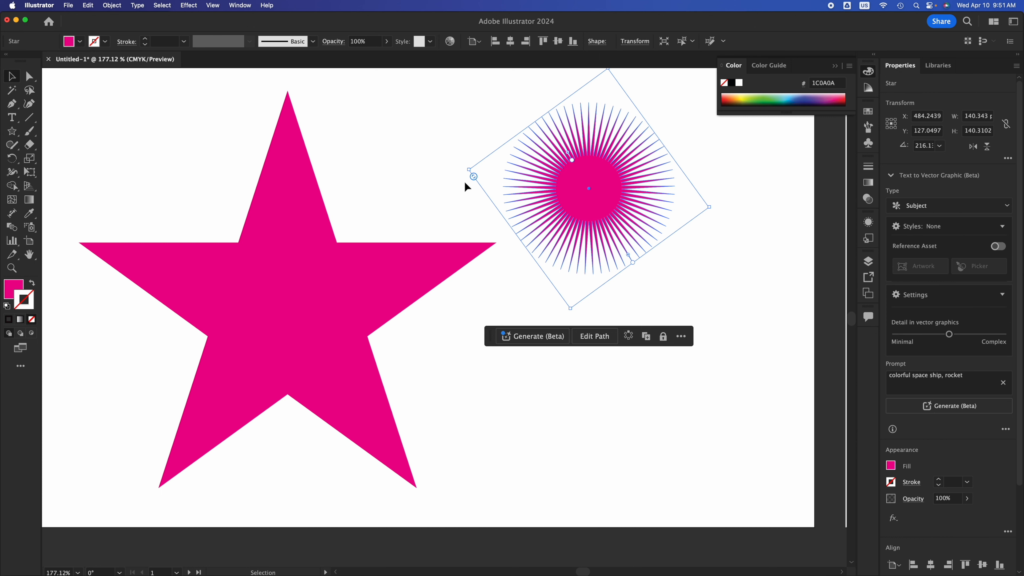
pyautogui.moveTo(590, 196); pyautogui.dragTo(601, 290)
pyautogui.click(722, 388)
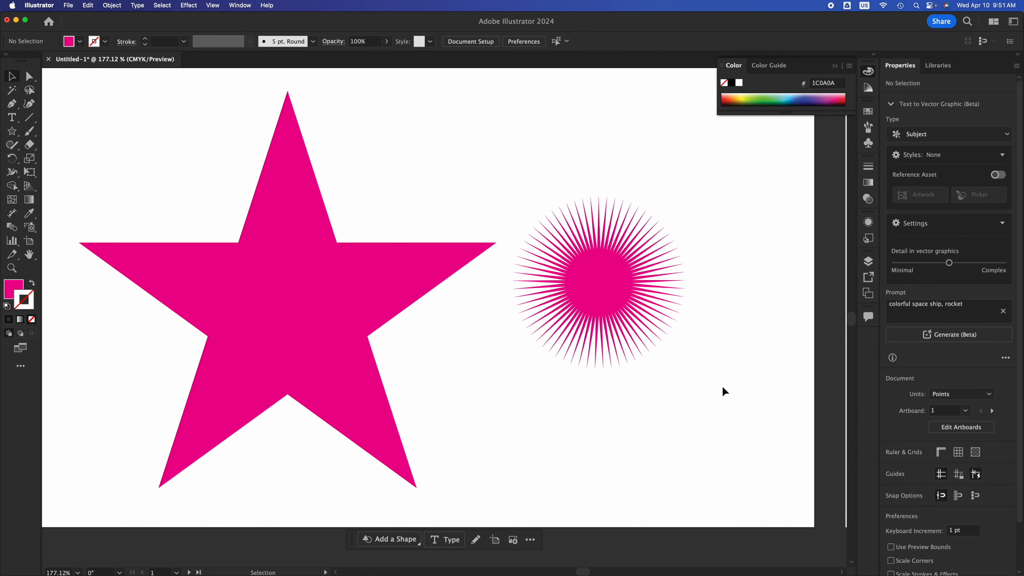
# Draw an eight-pointed star about 99 pt across and place it between the large star's upper arm and the starburst
pyautogui.moveTo(391, 104); pyautogui.dragTo(483, 185)
pyautogui.press('Down')
pyautogui.press('Down')
pyautogui.press('Down')
pyautogui.press('Down')
pyautogui.press('Down')
pyautogui.press('Down')
pyautogui.press('Down')
pyautogui.press('Down')
pyautogui.press('Down')
pyautogui.press('Down')
pyautogui.press('Down')
pyautogui.press('Down')
pyautogui.press('Down')
pyautogui.press('Down')
pyautogui.press('Down')
pyautogui.press('Down')
pyautogui.press('Down')
pyautogui.press('Down')
pyautogui.press('Down')
pyautogui.press('Down')
pyautogui.press('Down')
pyautogui.press('Down')
pyautogui.press('Down')
pyautogui.press('Down')
pyautogui.press('Down')
pyautogui.press('Down')
pyautogui.press('Down')
pyautogui.press('Down')
pyautogui.press('Down')
pyautogui.press('Down')
pyautogui.press('Down')
pyautogui.press('Down')
pyautogui.press('Down')
pyautogui.press('Down')
pyautogui.press('Down')
pyautogui.press('Down')
pyautogui.press('Down')
pyautogui.press('Down')
pyautogui.press('Down')
pyautogui.press('Down')
pyautogui.press('Down')
pyautogui.press('Down')
pyautogui.press('Down')
pyautogui.press('Up')
pyautogui.press('Up')
pyautogui.press('Up')
pyautogui.press('Up')
pyautogui.press('Down')
pyautogui.press('Down')
pyautogui.press('Down')
pyautogui.click(15, 79)
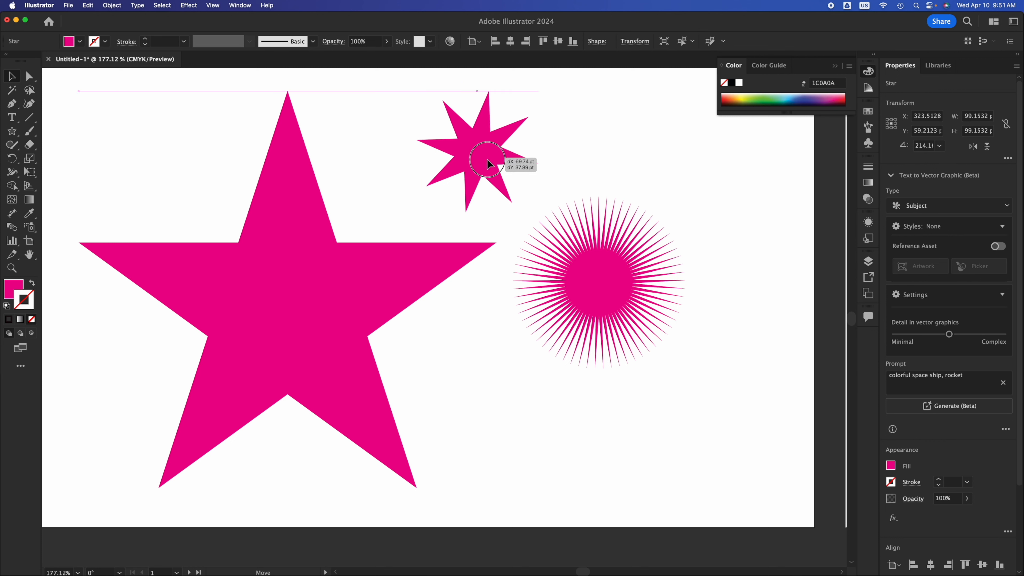
pyautogui.click(536, 418)
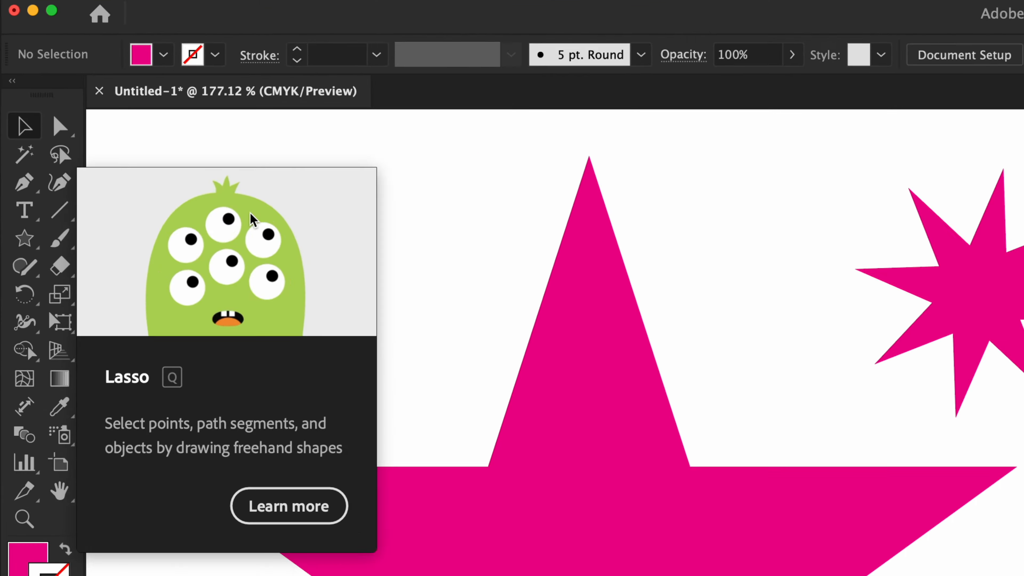
# Round the large star's inner corners slightly and its outer points to a radius of about 21.7 pt
pyautogui.click(268, 262)
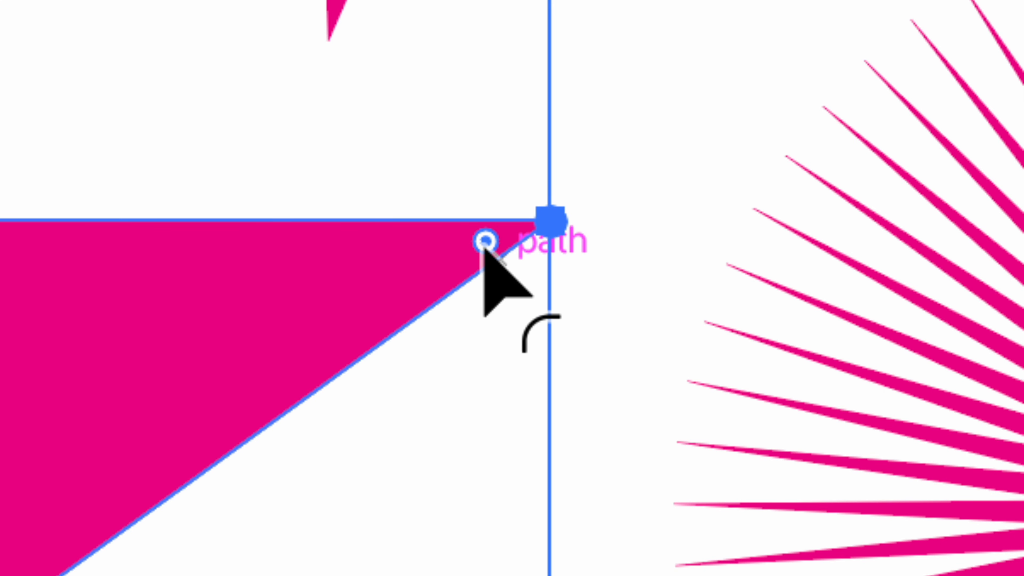
pyautogui.moveTo(484, 247); pyautogui.dragTo(357, 284)
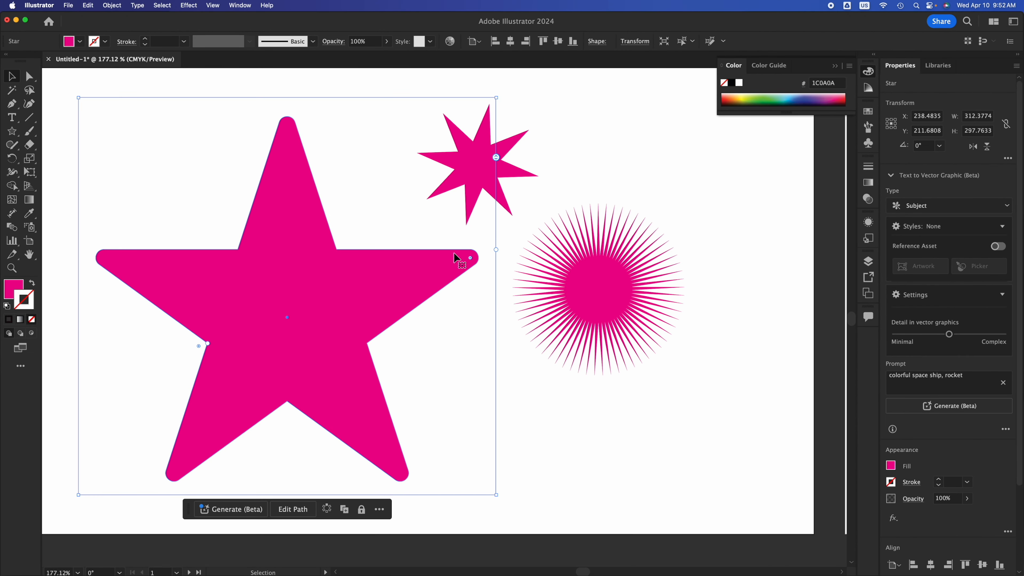
pyautogui.moveTo(208, 343); pyautogui.dragTo(190, 349)
pyautogui.moveTo(470, 258); pyautogui.dragTo(426, 265)
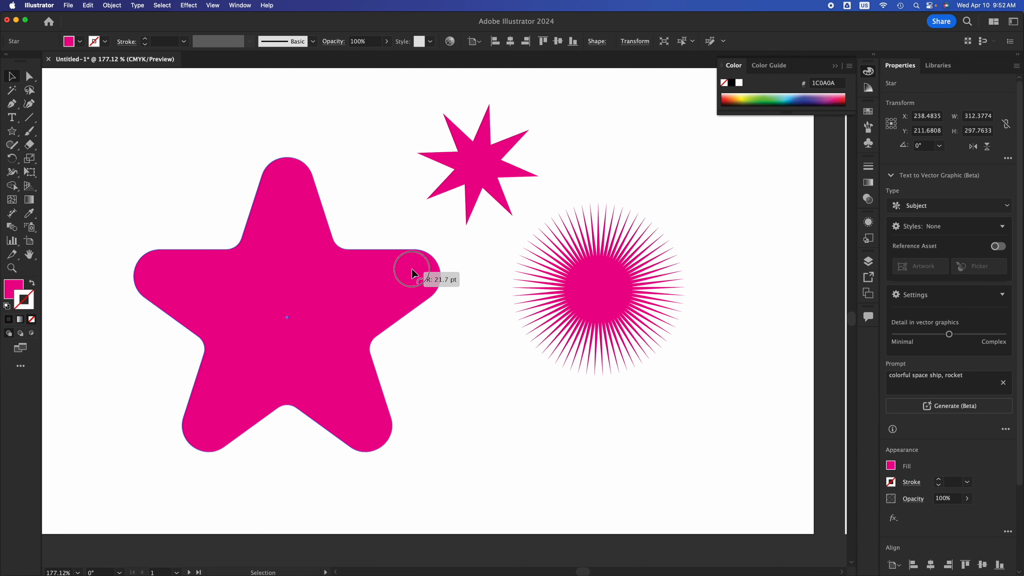
pyautogui.click(529, 405)
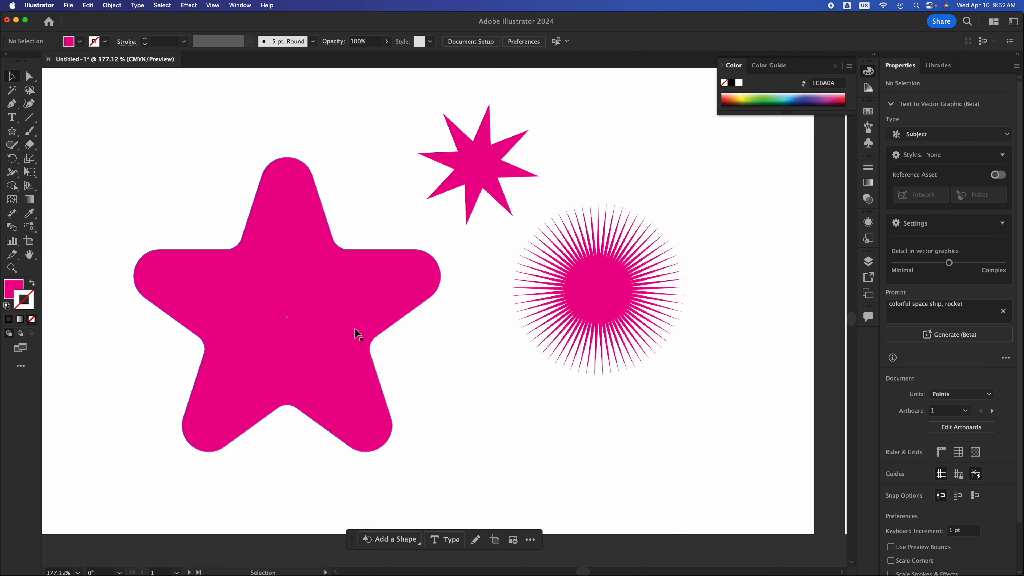
# Duplicate the rounded star several times, scattering the copies across and beyond the edges of the first artboard
pyautogui.scroll(-5, 320, 377)
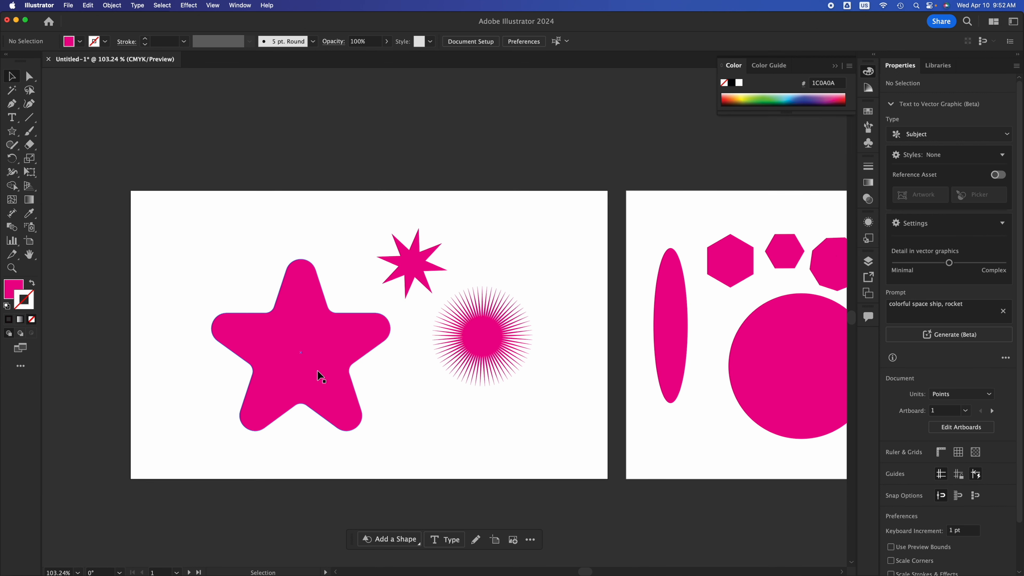
pyautogui.click(319, 374)
pyautogui.moveTo(318, 371); pyautogui.dragTo(202, 464)
pyautogui.click(605, 159)
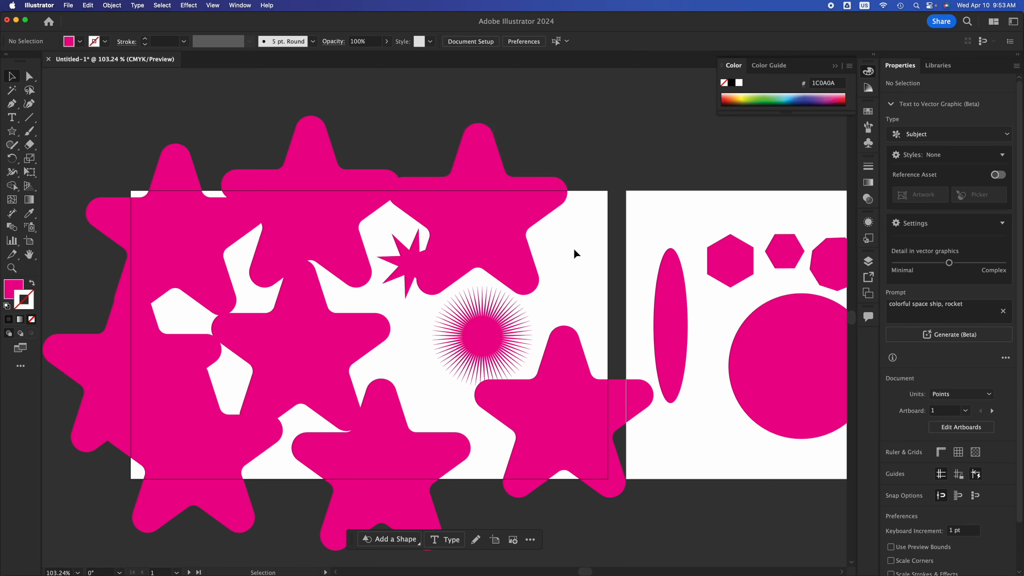
# Preview the artboards in Trim View, return to the normal view and look up the Trim View command
pyautogui.press('super+shift+w')
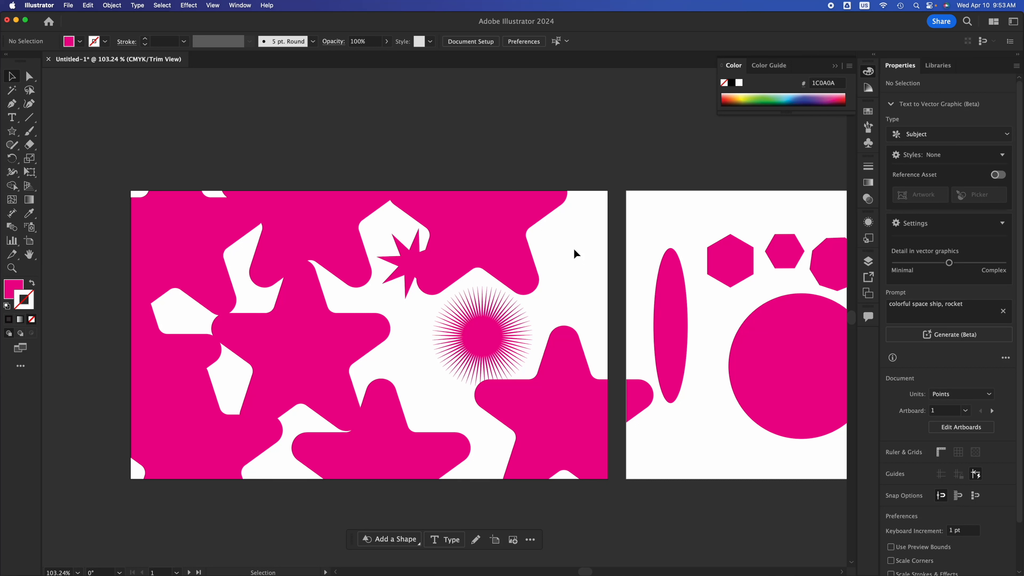
pyautogui.press('super+shift+w')
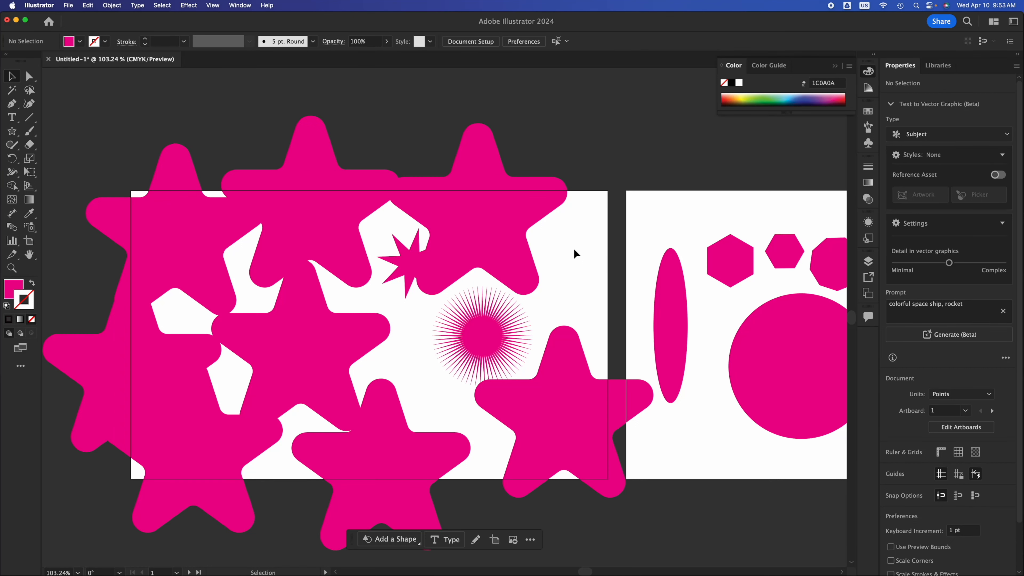
pyautogui.click(213, 5)
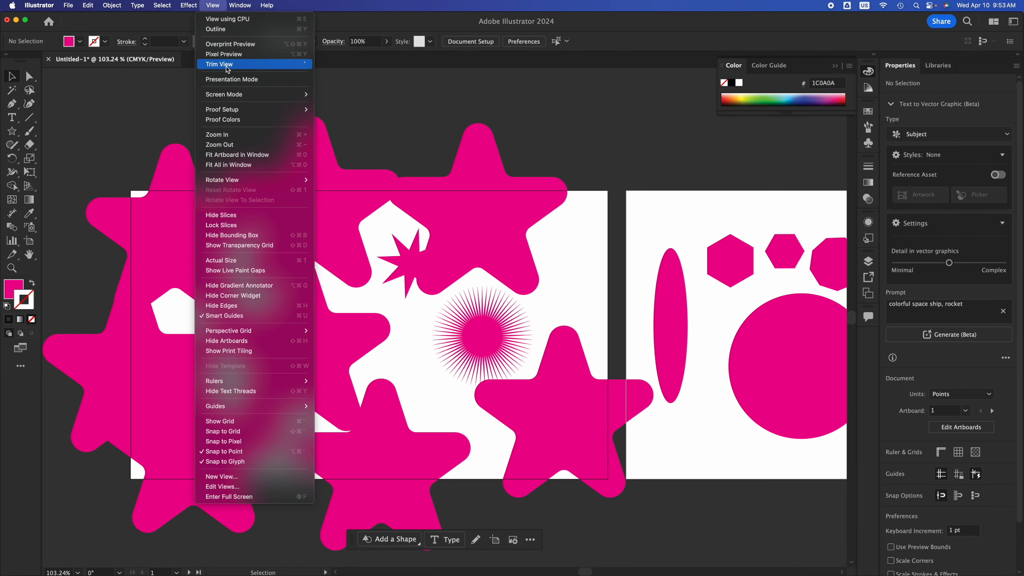
pyautogui.click(370, 92)
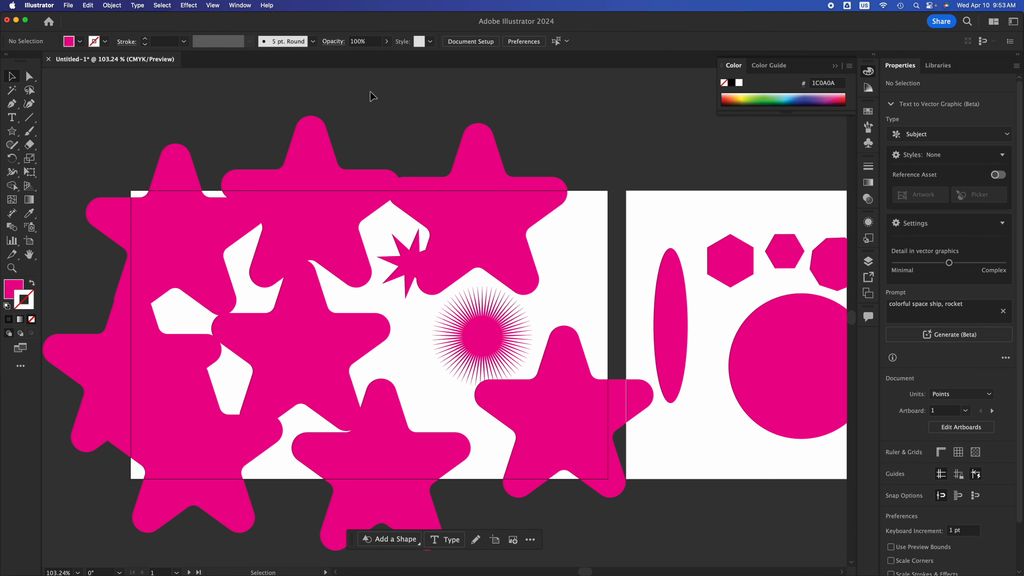
# Toggle Trim View repeatedly to compare the views, leaving it on so artwork outside the artboards is hidden
pyautogui.press('super+shift+w')
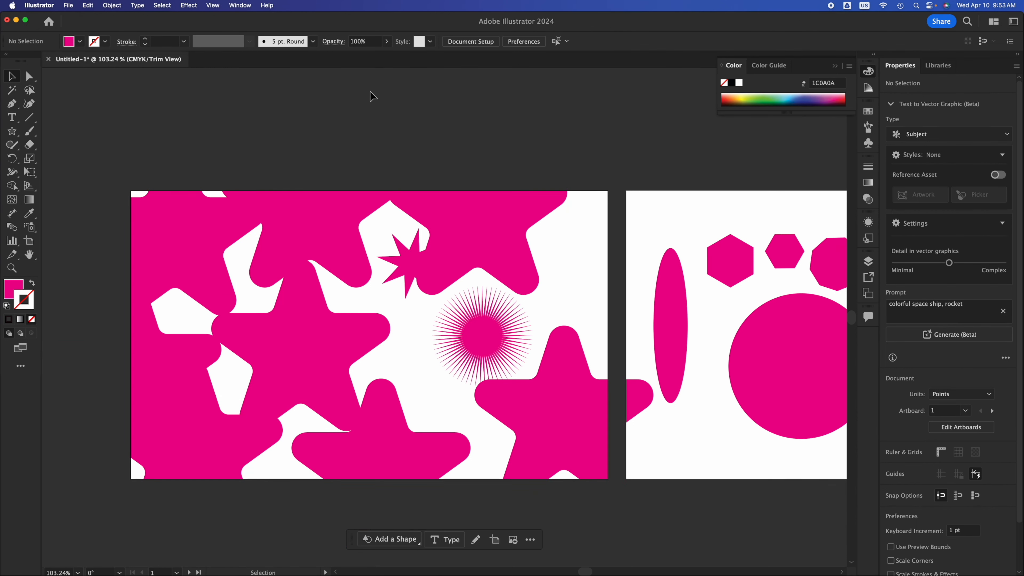
pyautogui.press('super+shift+w')
pyautogui.press('super+shift+w')
pyautogui.press('super+shift+w')
pyautogui.press('super+shift+w')
pyautogui.press('super+shift+w')
pyautogui.press('super+shift+w')
pyautogui.press('super+shift+w')
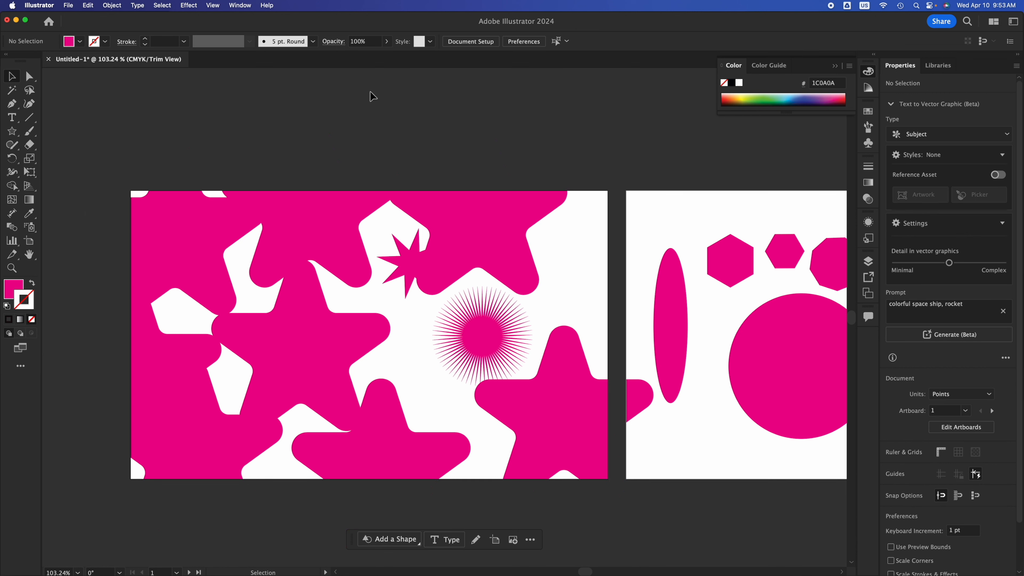